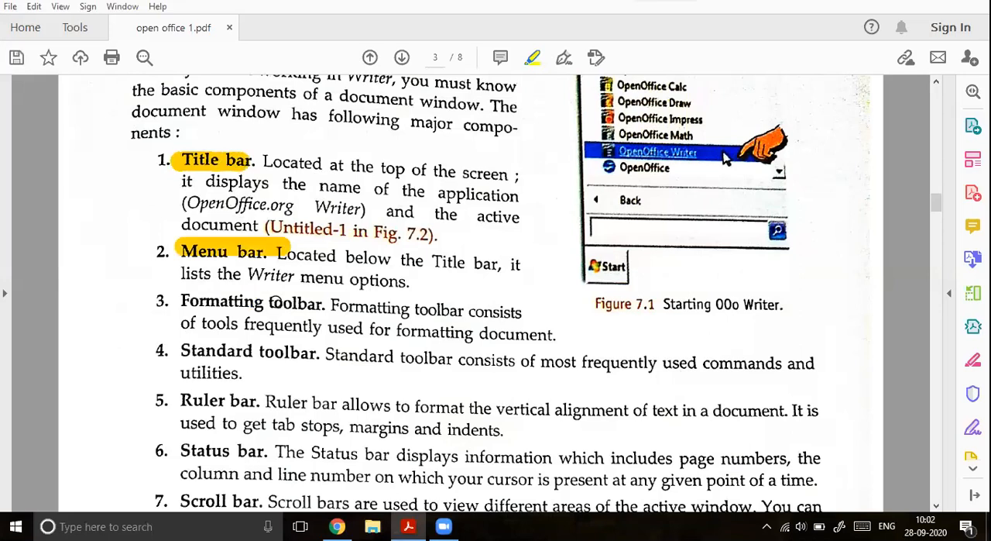
# Step: Highlight the Formatting toolbar, Standard toolbar, Ruler bar and Status bar headings in the list of document window components
pyautogui.scroll(-1, 313, 310)
pyautogui.moveTo(177, 316); pyautogui.dragTo(326, 319)
pyautogui.moveTo(170, 364); pyautogui.dragTo(259, 367)
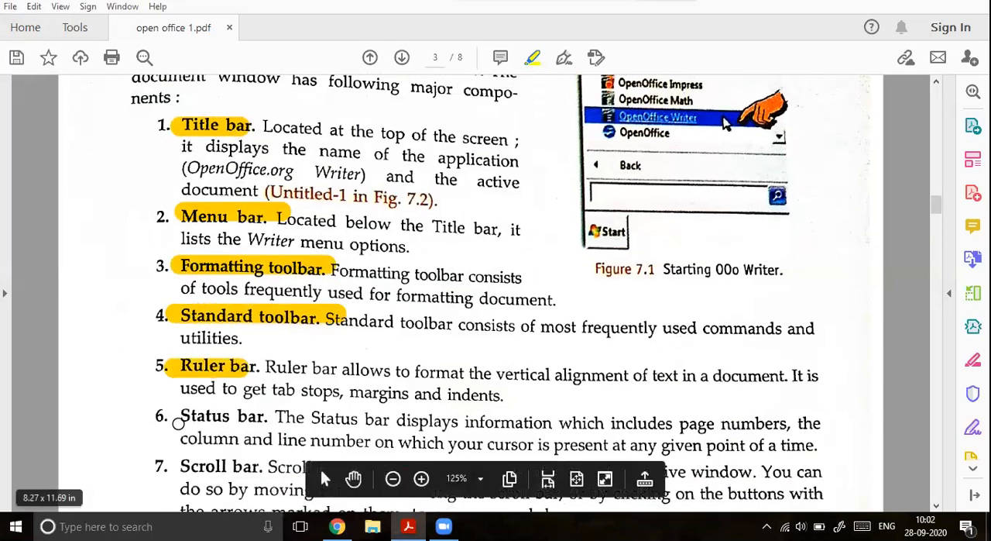
pyautogui.moveTo(175, 416); pyautogui.dragTo(273, 419)
# Step: Highlight the Scroll bar heading in item 7 and the words "The Workarea is" in item 8
pyautogui.scroll(-1, 181, 414)
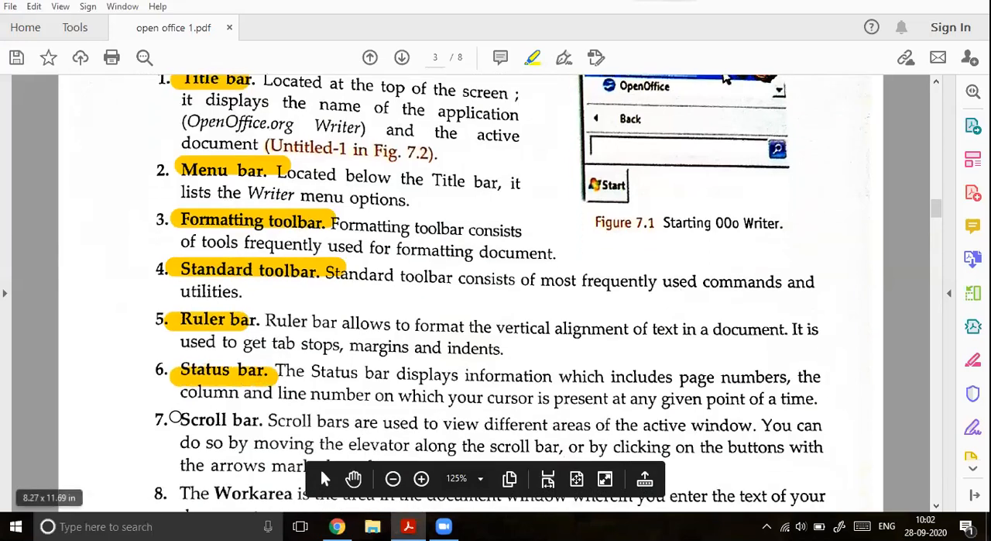
pyautogui.scroll(-3, 181, 415)
pyautogui.scroll(-1, 222, 430)
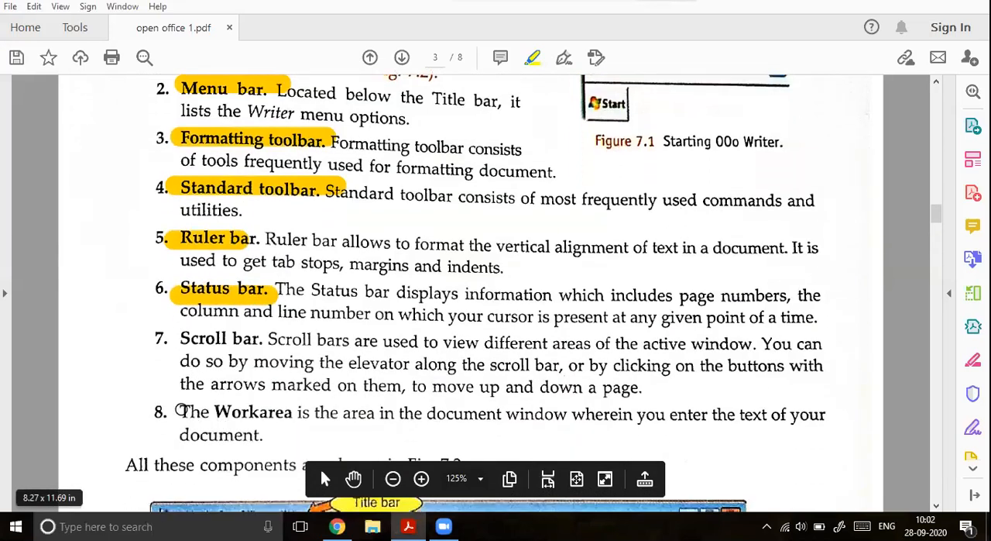
pyautogui.moveTo(177, 412); pyautogui.dragTo(277, 412)
pyautogui.moveTo(179, 340); pyautogui.dragTo(268, 337)
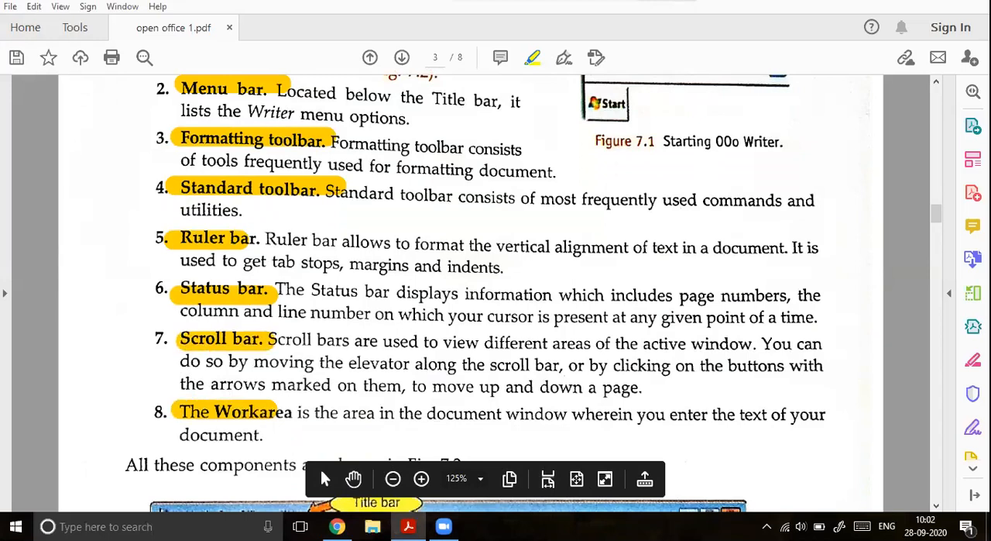
pyautogui.click(511, 2)
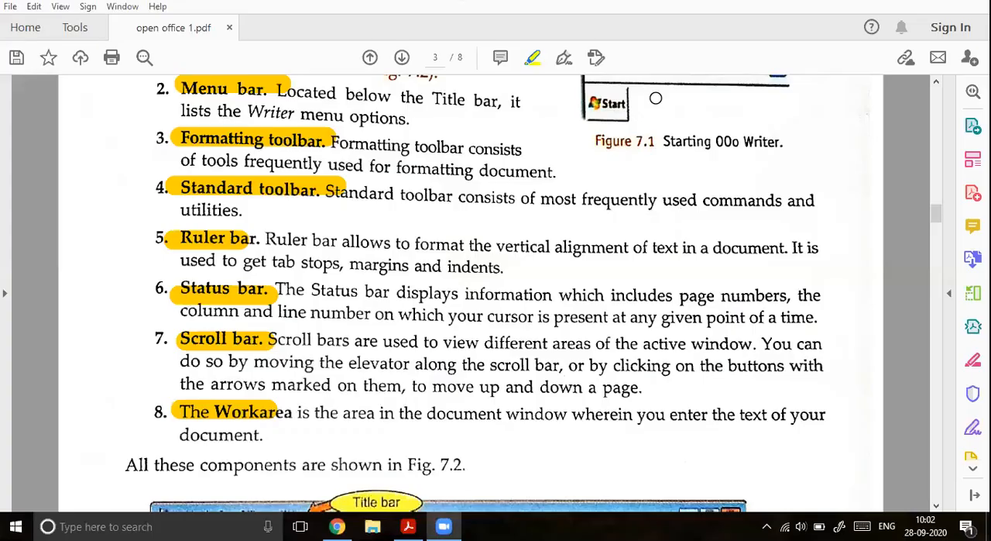
pyautogui.scroll(-1, 299, 374)
pyautogui.moveTo(300, 376); pyautogui.dragTo(274, 380)
# Step: Highlight the section 7.3.1A heading "Creating/Opening/Saving Documents in Writer" on page 4 of the PDF
pyautogui.scroll(-3, 392, 382)
pyautogui.scroll(-5, 371, 380)
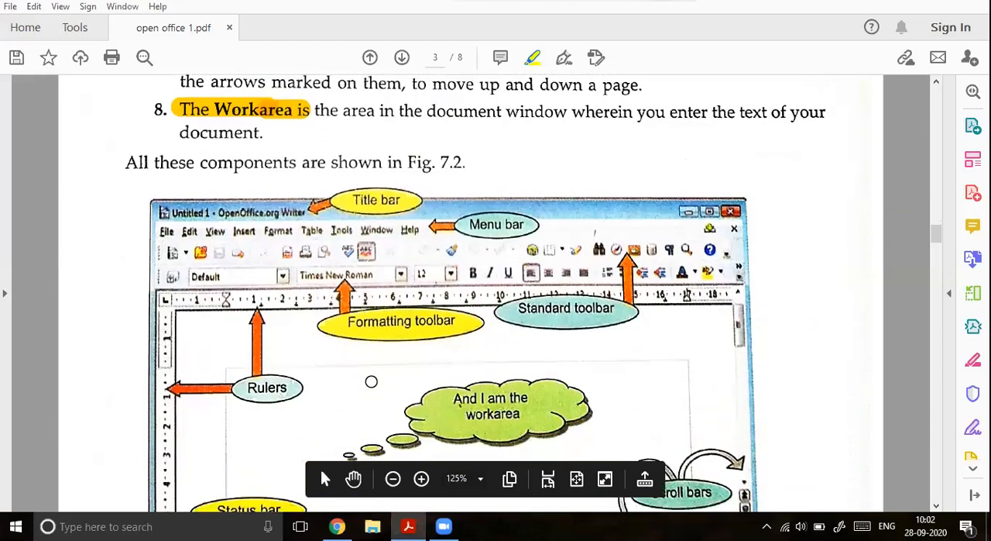
pyautogui.scroll(-2, 371, 381)
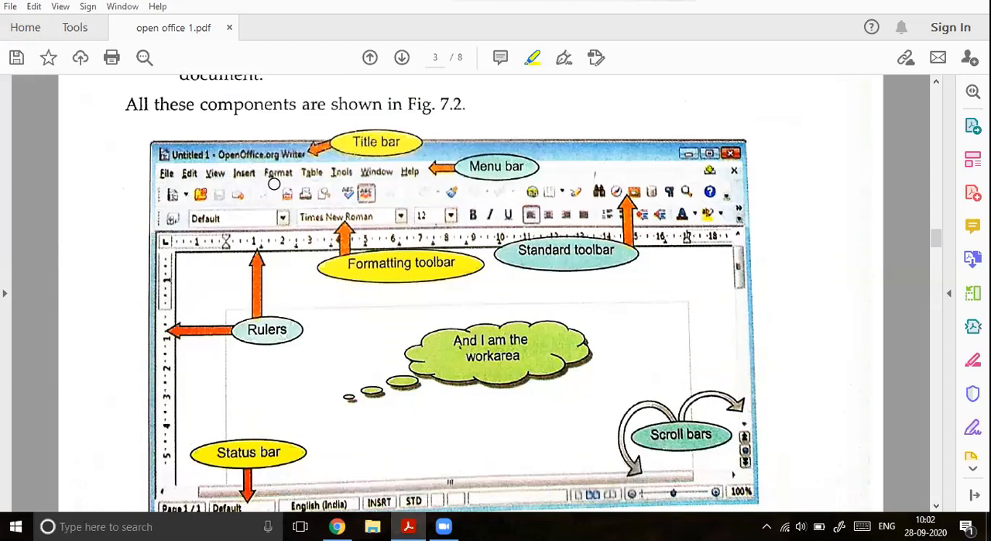
pyautogui.scroll(-2, 282, 304)
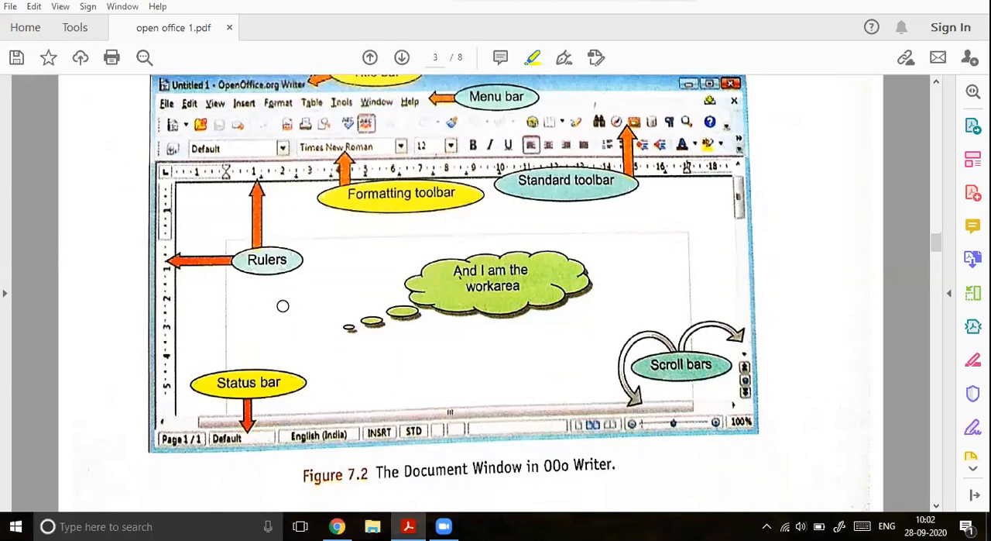
pyautogui.scroll(-1, 283, 306)
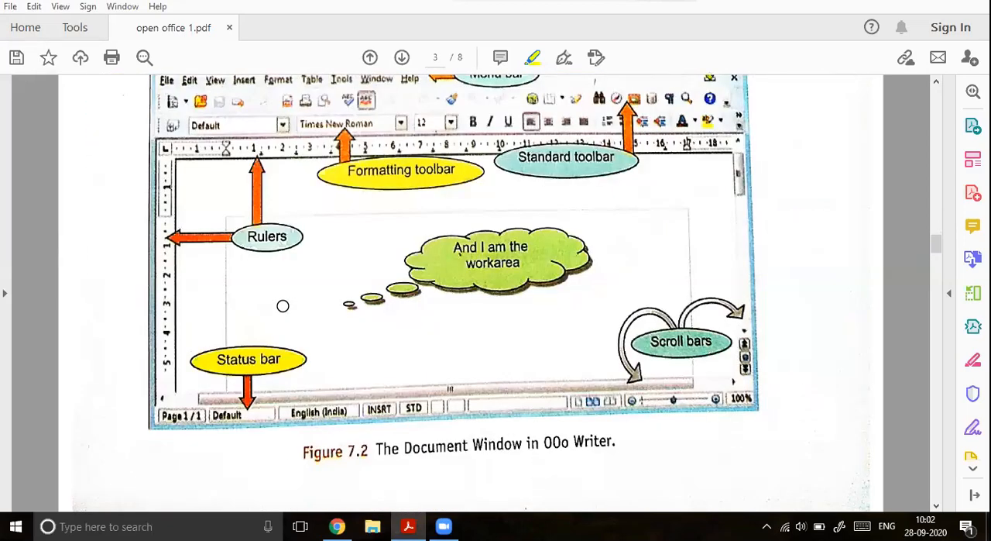
pyautogui.scroll(-5, 283, 306)
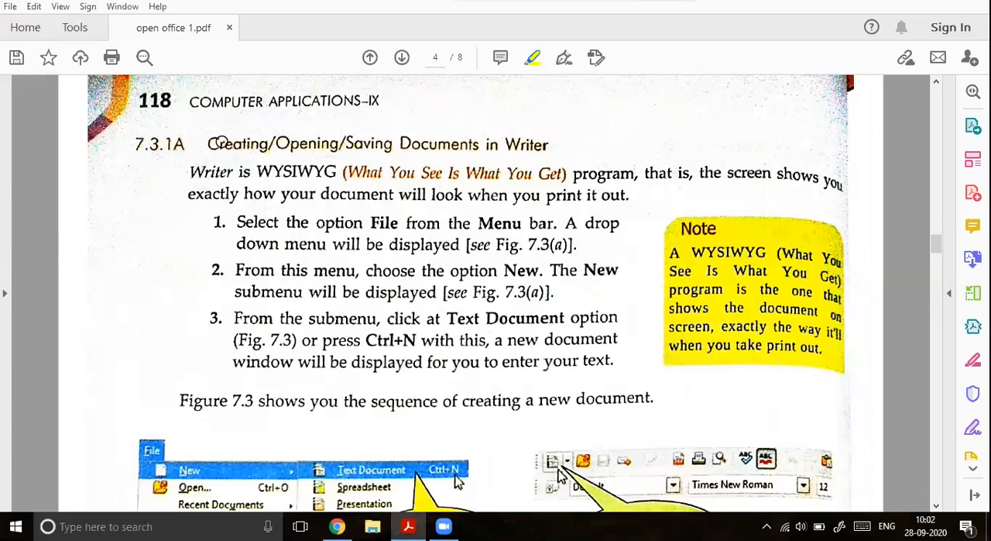
pyautogui.moveTo(207, 143); pyautogui.dragTo(549, 145)
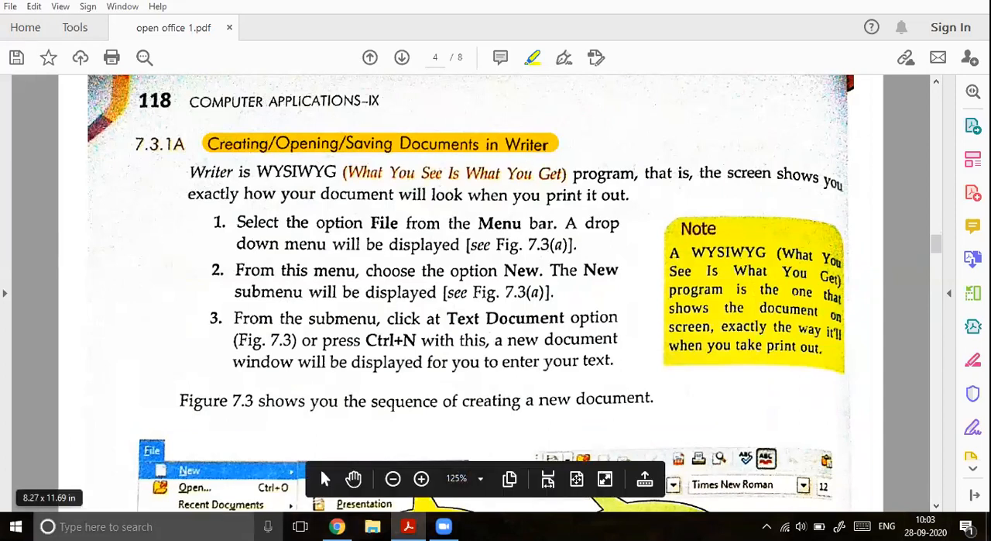
# Step: Search Windows for "open office wr" and launch OpenOffice Writer with a blank document
pyautogui.press('super+s')
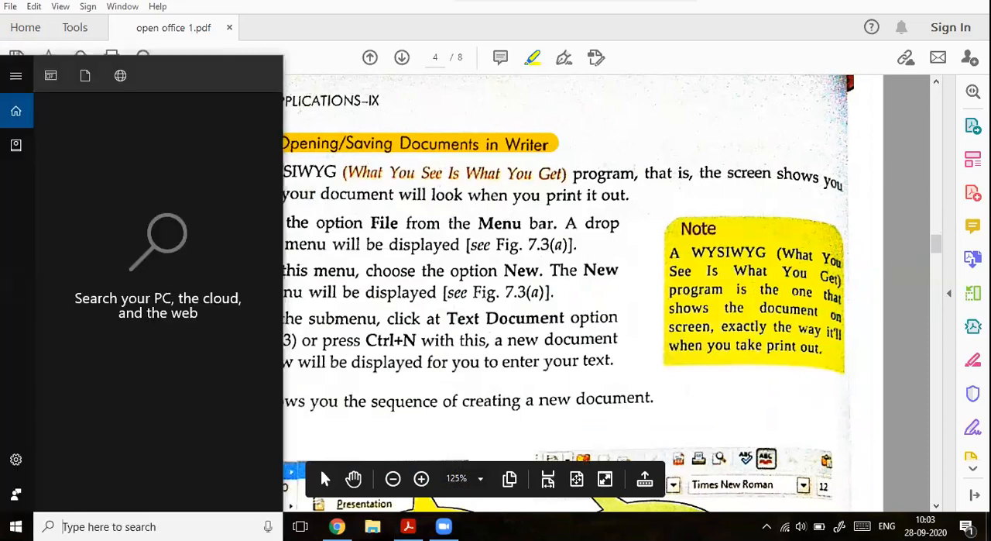
pyautogui.write('ope')
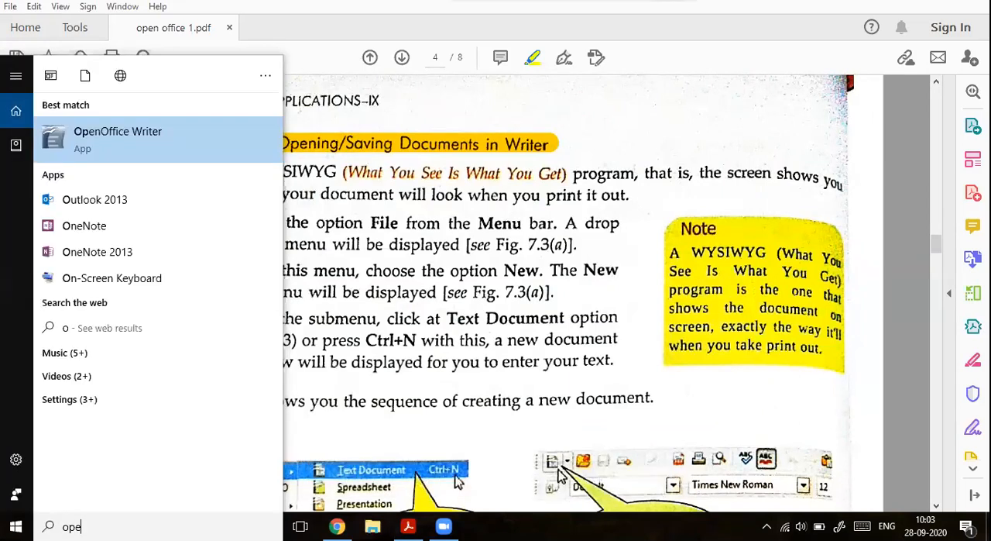
pyautogui.write('n o')
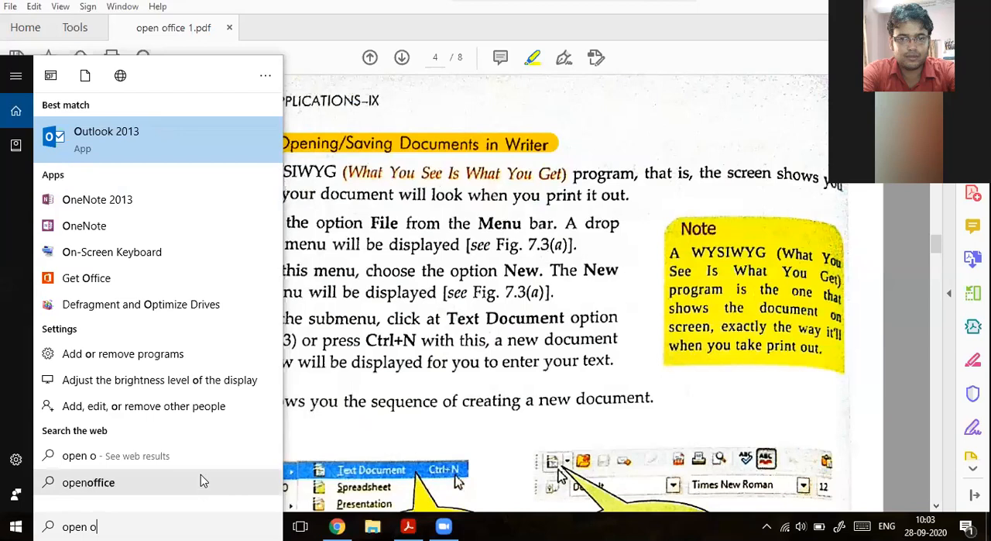
pyautogui.write('ffice')
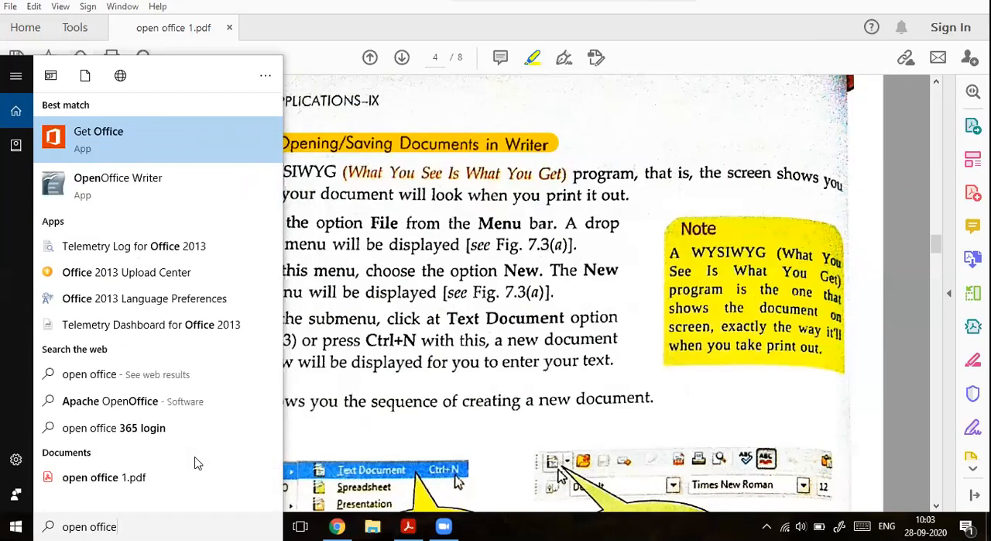
pyautogui.write(' wr')
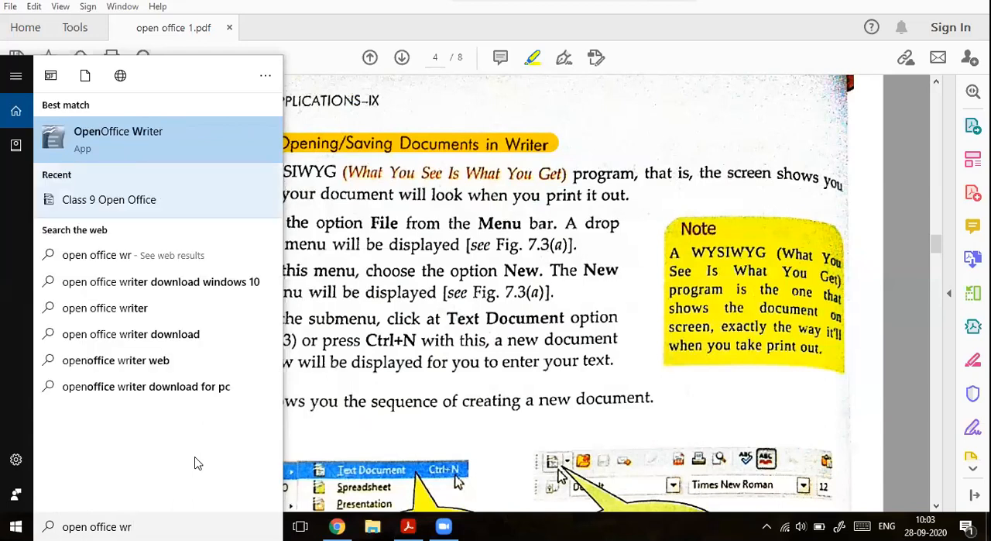
pyautogui.click(155, 143)
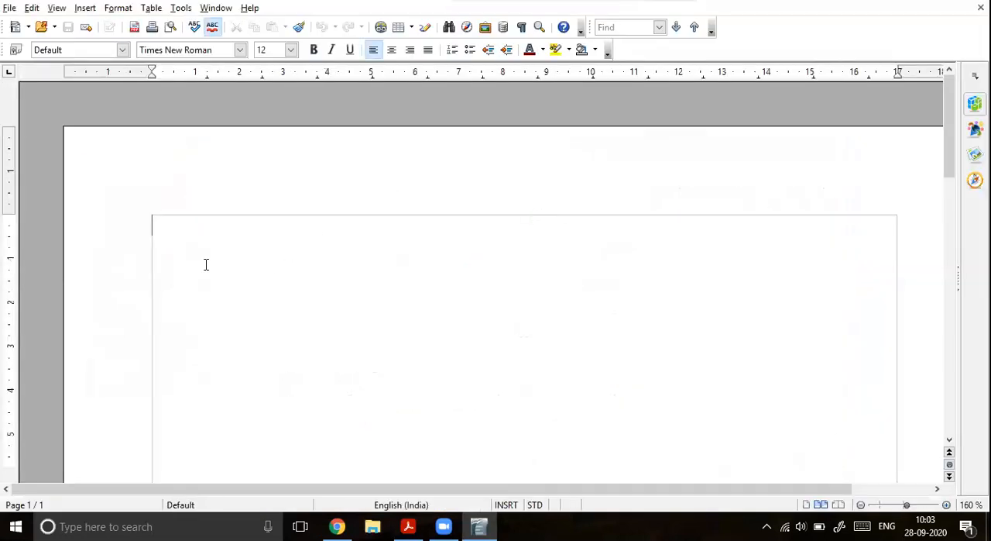
# Step: Return to open office 1.pdf in Acrobat Reader and highlight the words Writer and WYSIWYG below the section heading
pyautogui.click(409, 526)
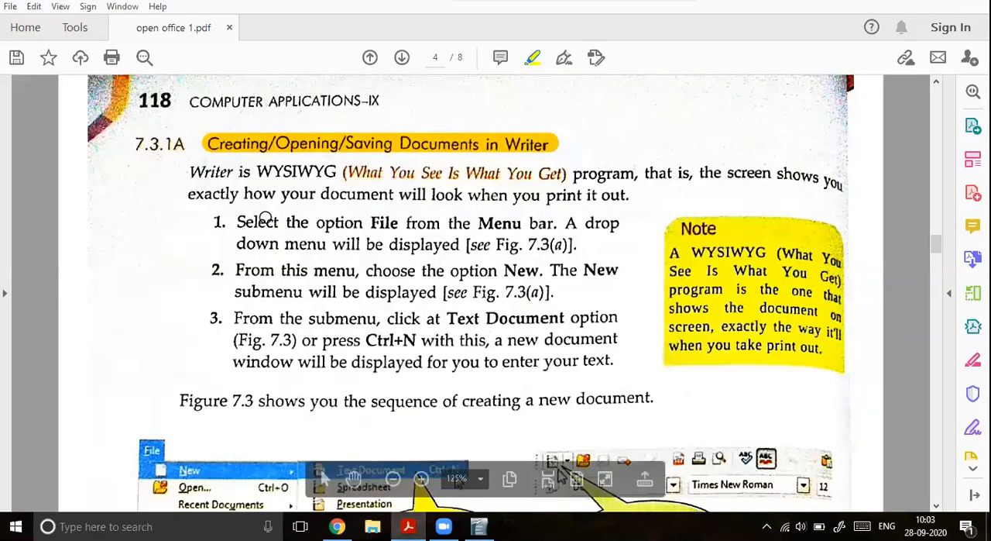
pyautogui.doubleClick(198, 177)
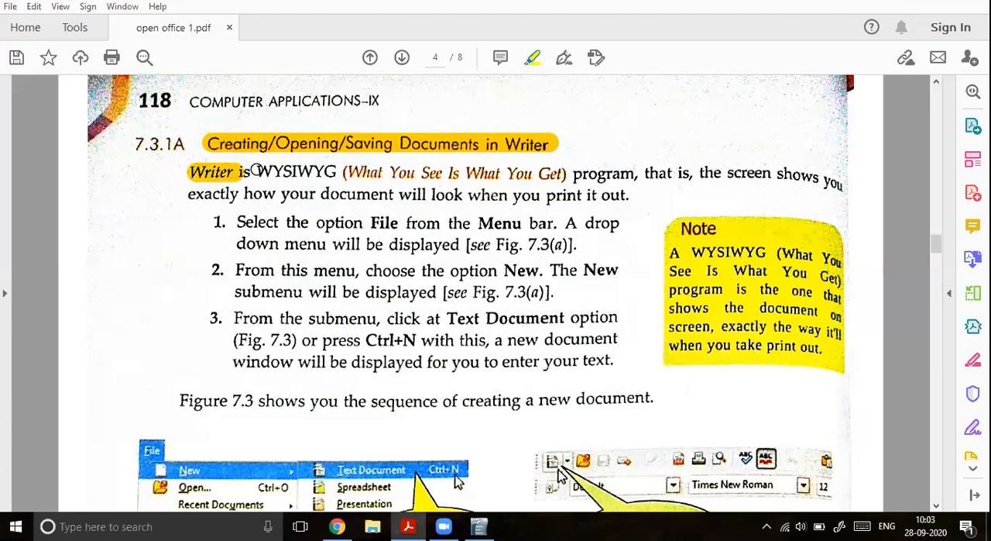
pyautogui.moveTo(261, 171); pyautogui.dragTo(333, 171)
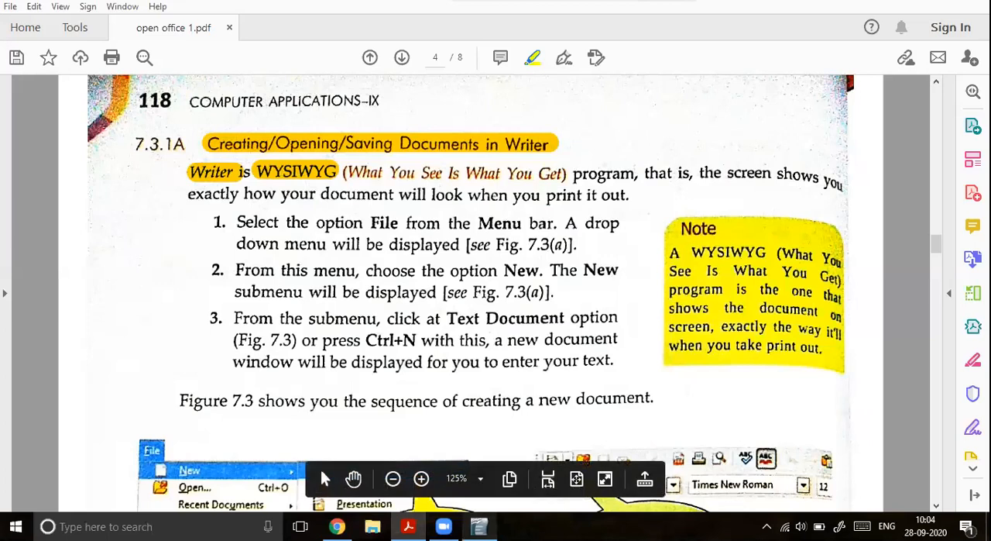
# Step: Highlight the File and New instructions in items 1 and 2, mark Text Document in item 3 and circle Ctrl+N
pyautogui.moveTo(479, 527)
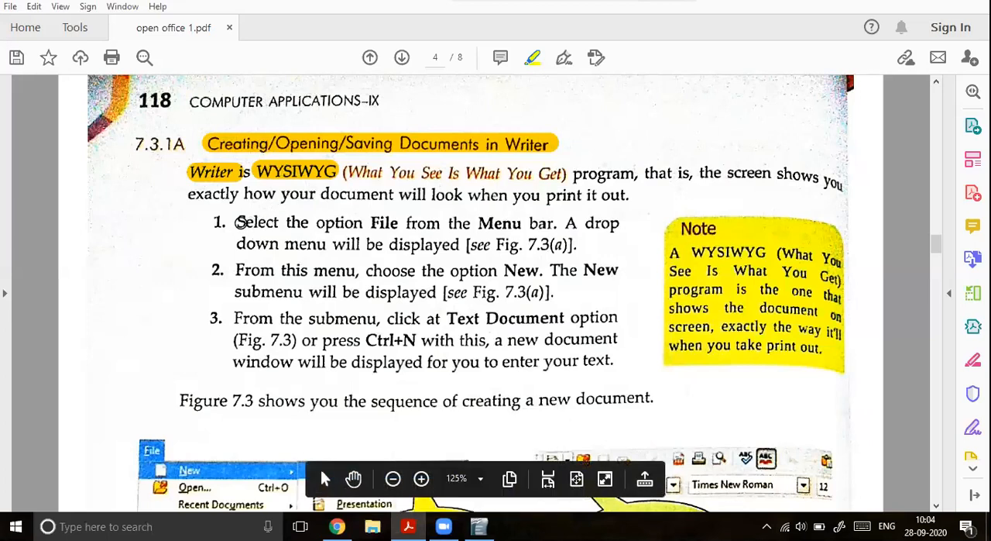
pyautogui.moveTo(233, 223); pyautogui.dragTo(576, 224)
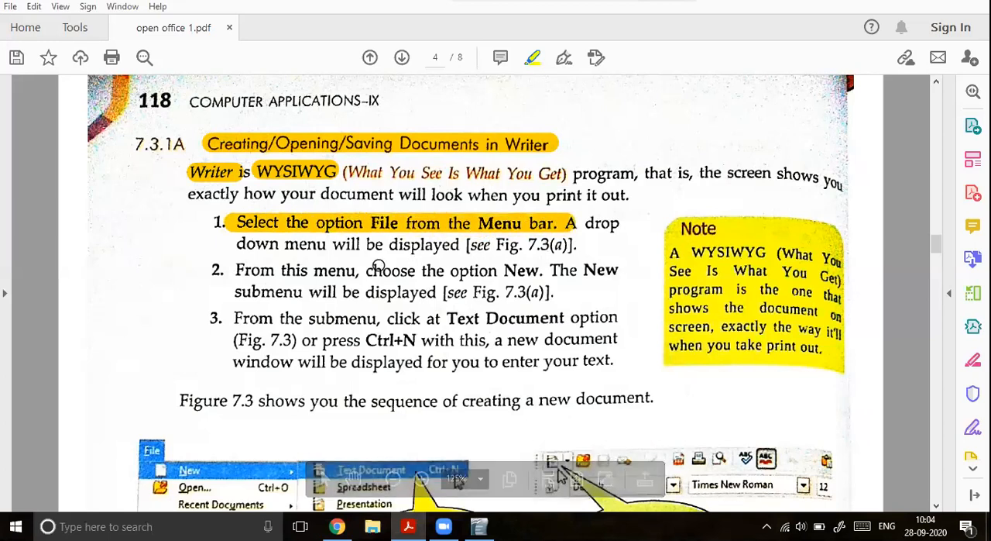
pyautogui.moveTo(225, 266); pyautogui.dragTo(575, 271)
pyautogui.moveTo(240, 293); pyautogui.dragTo(467, 295)
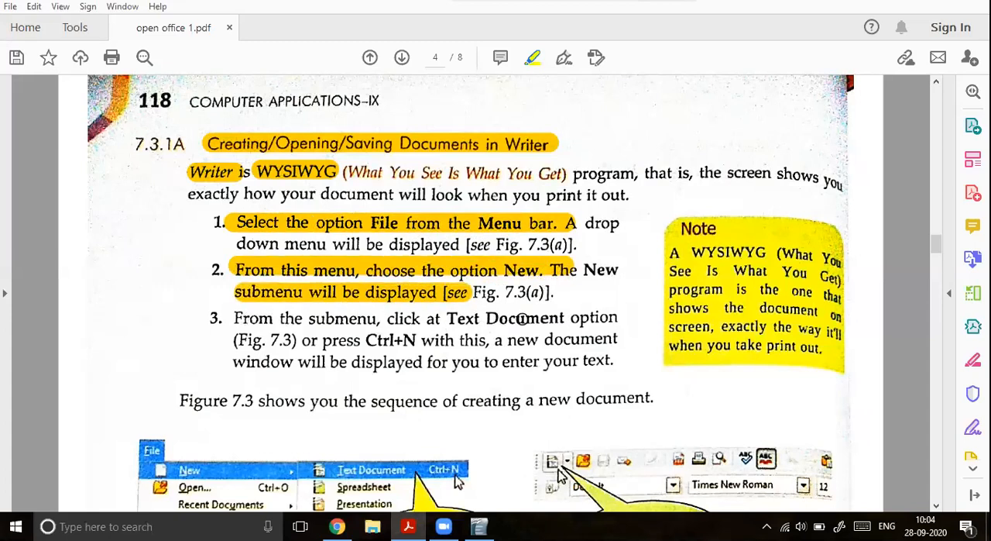
pyautogui.moveTo(567, 317); pyautogui.dragTo(442, 317)
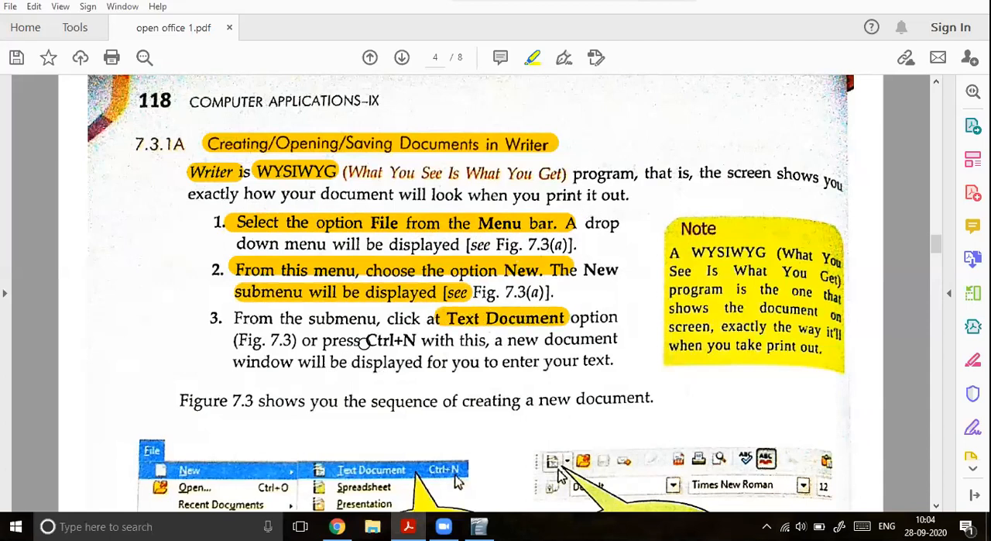
pyautogui.moveTo(383, 330)
pyautogui.mouseDown()
pyautogui.moveTo(350, 349)
pyautogui.moveTo(403, 371)
pyautogui.moveTo(438, 341)
pyautogui.moveTo(382, 331)
pyautogui.mouseUp()
# Step: Switch to OpenOffice Writer, begin the blank document with "he" and set that text's font size to 28
pyautogui.click(479, 527)
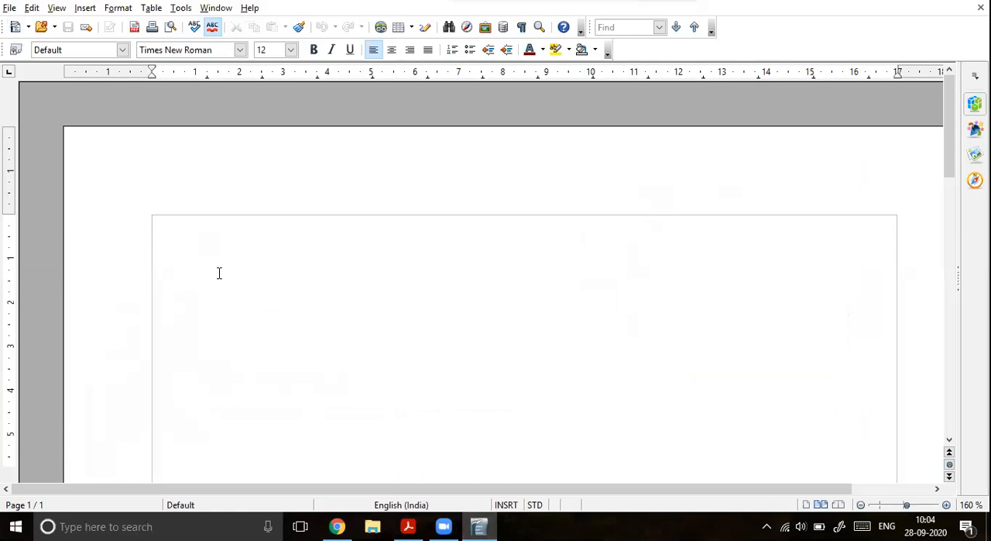
pyautogui.write('he')
pyautogui.doubleClick(159, 226)
pyautogui.click(291, 50)
pyautogui.scroll(-5, 277, 178)
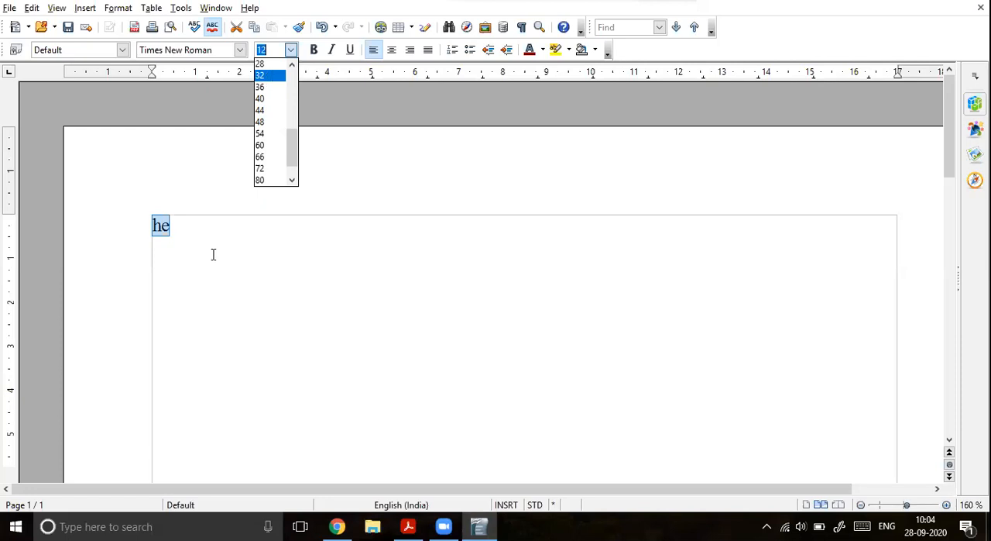
pyautogui.click(263, 64)
pyautogui.click(213, 254)
# Step: Complete the line to read "Hello students of class 9" and start a new paragraph below it
pyautogui.write('llo students of ck')
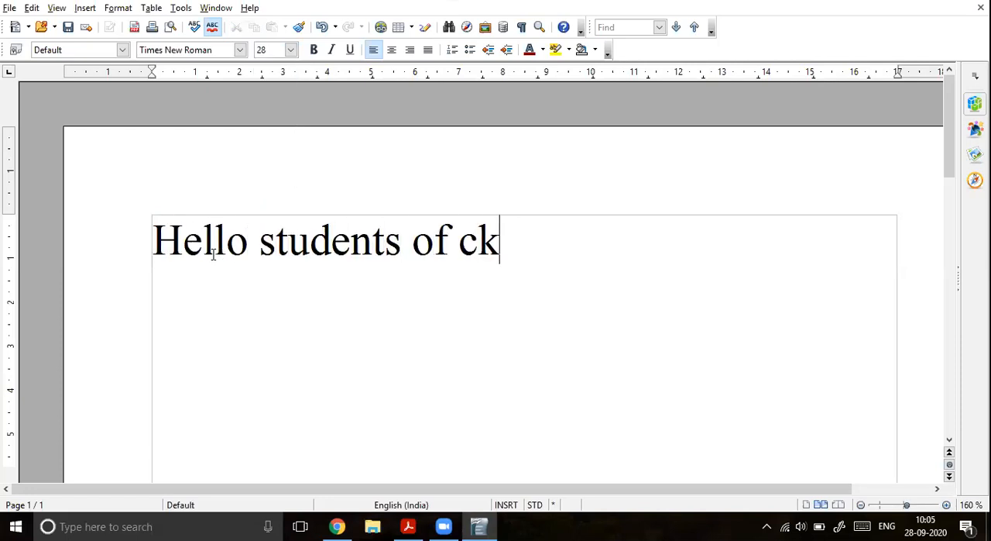
pyautogui.press('BackSpace')
pyautogui.write('lass 9')
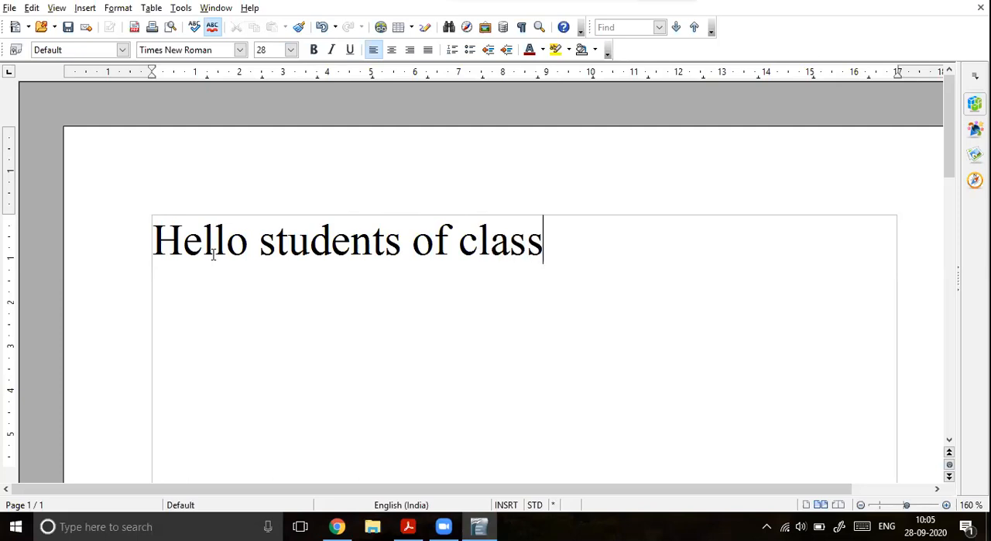
pyautogui.press('Return')
# Step: Create a new blank text document, look back at the first document and bring the new one to the front
pyautogui.click(13, 9)
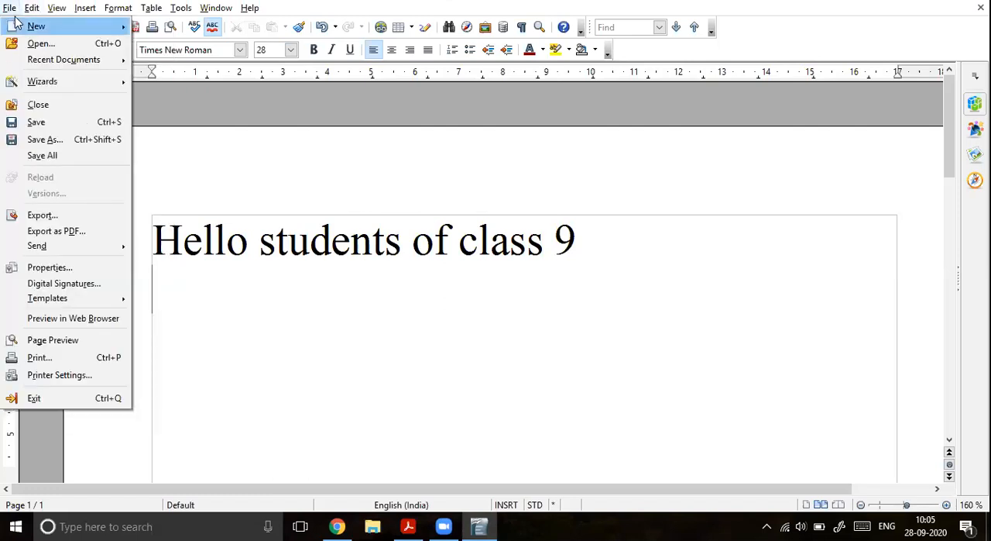
pyautogui.moveTo(47, 26)
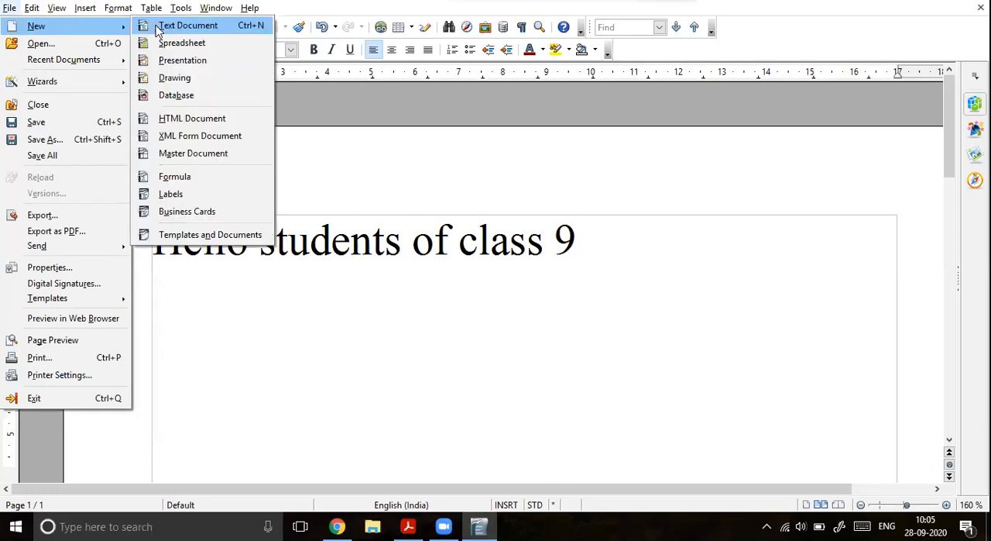
pyautogui.click(156, 26)
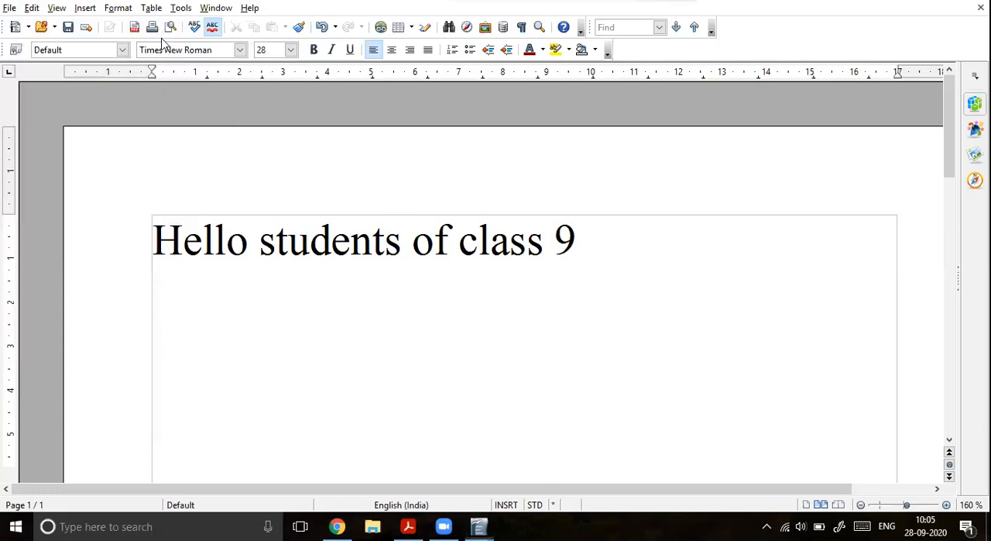
pyautogui.moveTo(479, 527)
pyautogui.click(423, 475)
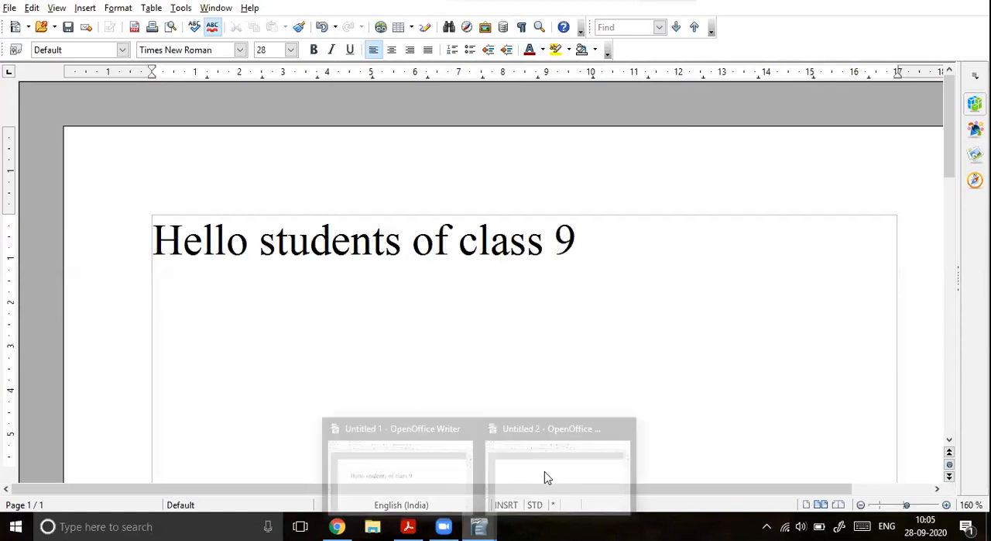
pyautogui.click(520, 465)
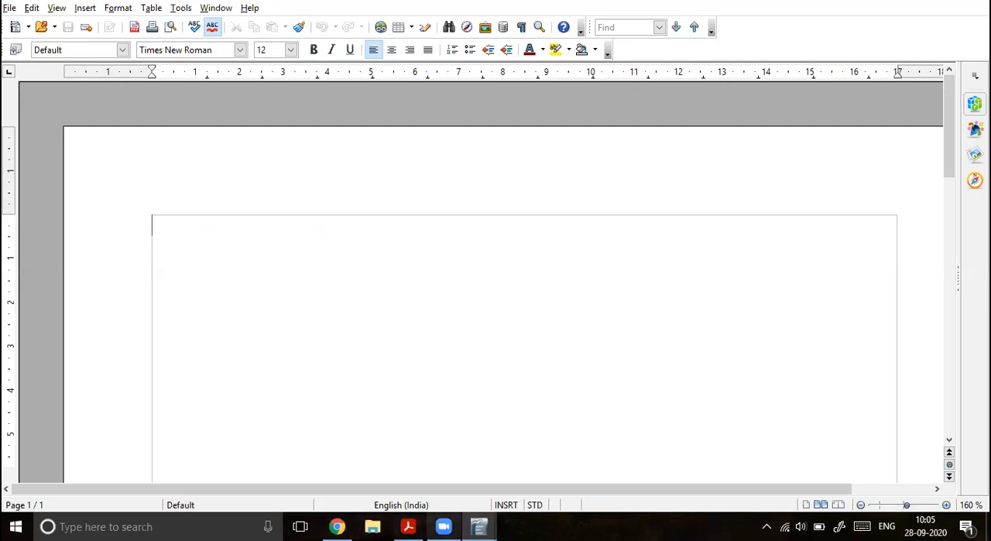
# Step: Switch to the textbook PDF and circle the New Document illustration in Figure 7.3(b) with the highlighter
pyautogui.click(409, 527)
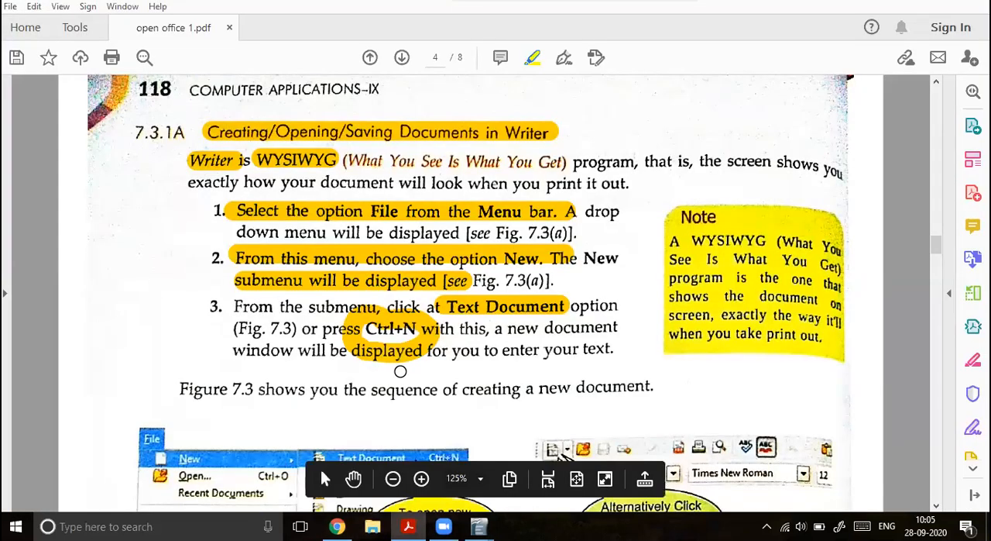
pyautogui.scroll(-1, 478, 326)
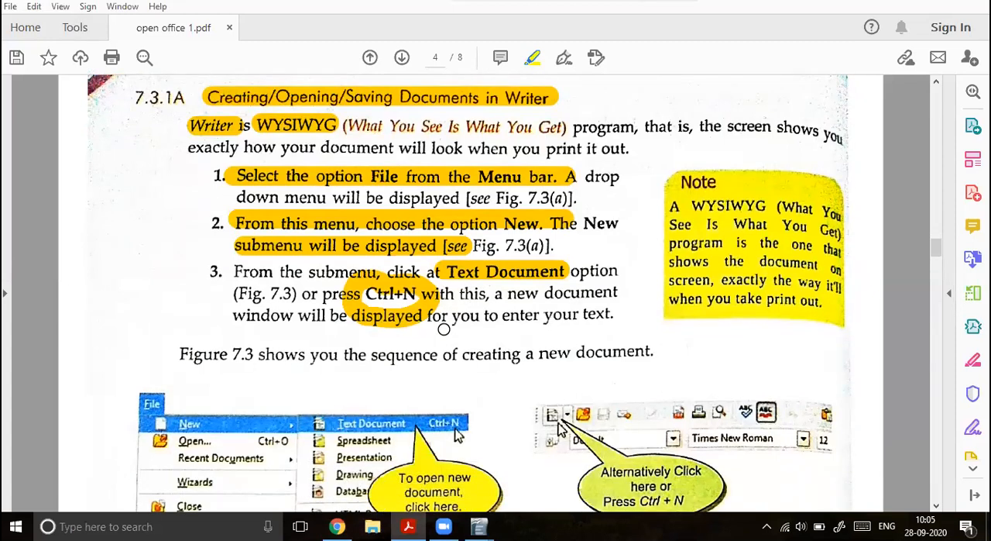
pyautogui.scroll(-1, 322, 374)
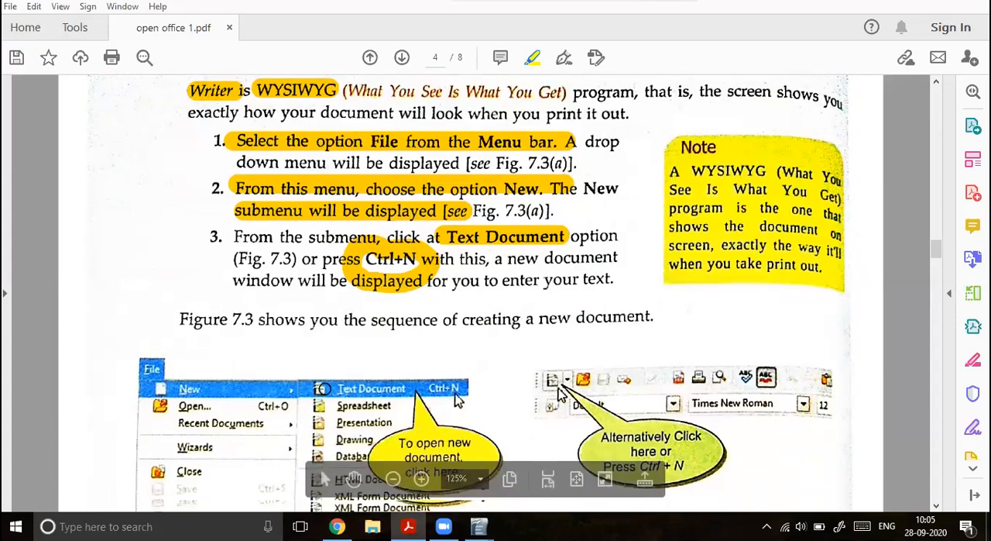
pyautogui.scroll(-4, 323, 388)
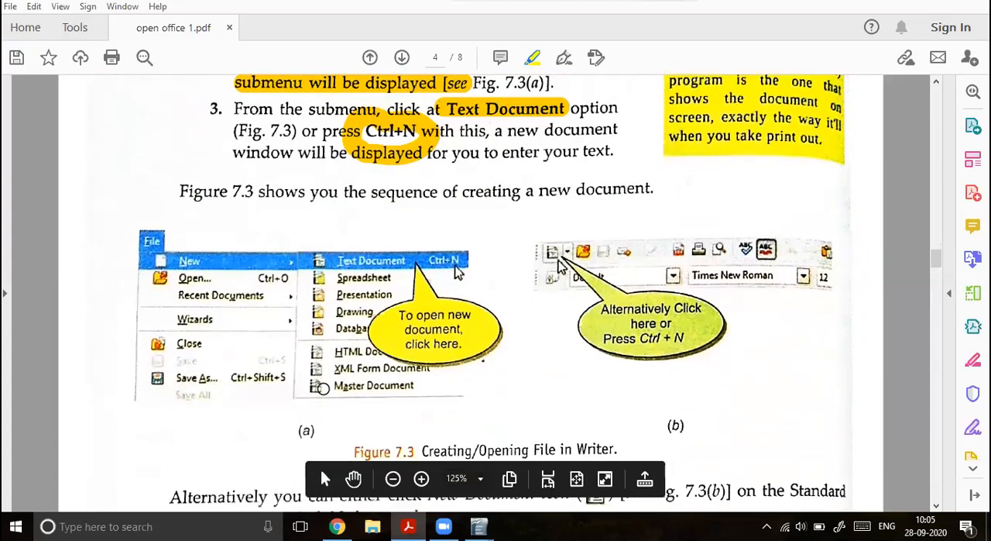
pyautogui.scroll(-1, 322, 388)
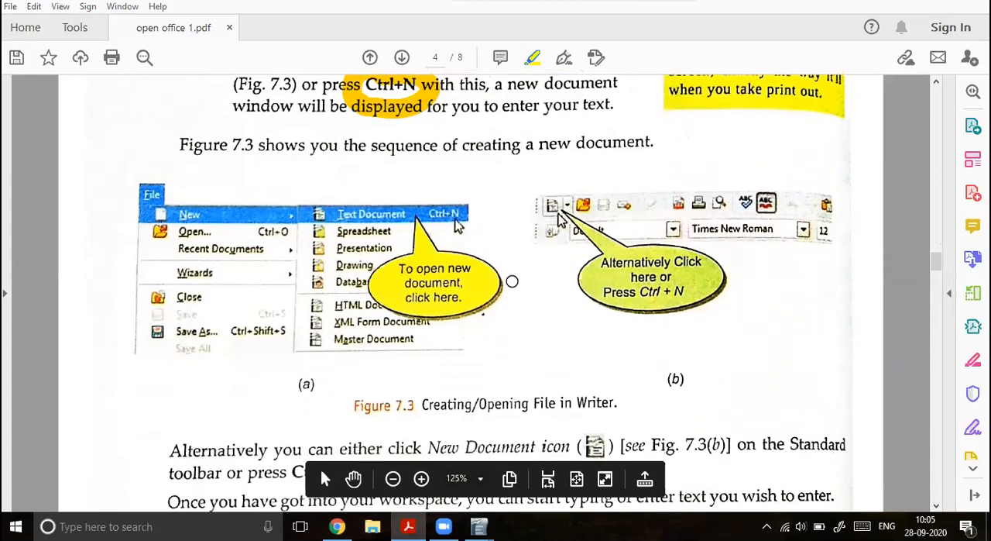
pyautogui.moveTo(559, 182)
pyautogui.mouseDown()
pyautogui.moveTo(542, 187)
pyautogui.moveTo(535, 277)
pyautogui.moveTo(553, 310)
pyautogui.moveTo(626, 333)
pyautogui.moveTo(711, 316)
pyautogui.moveTo(709, 242)
pyautogui.moveTo(631, 193)
pyautogui.moveTo(552, 185)
pyautogui.mouseUp()
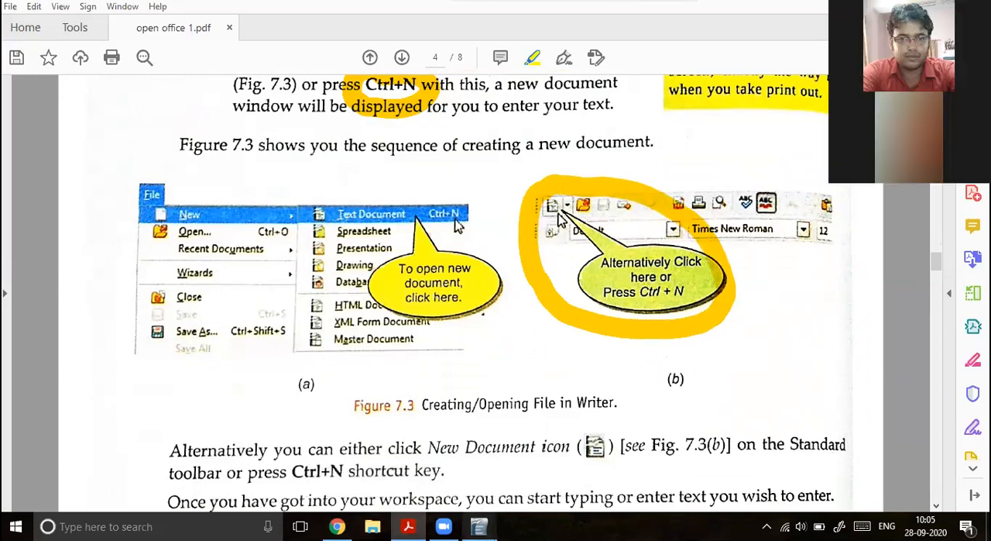
# Step: Switch to the first Writer document, circle its New icon with a pointing arrow on a screen sketch, and close the sketch
pyautogui.moveTo(479, 526)
pyautogui.click(444, 465)
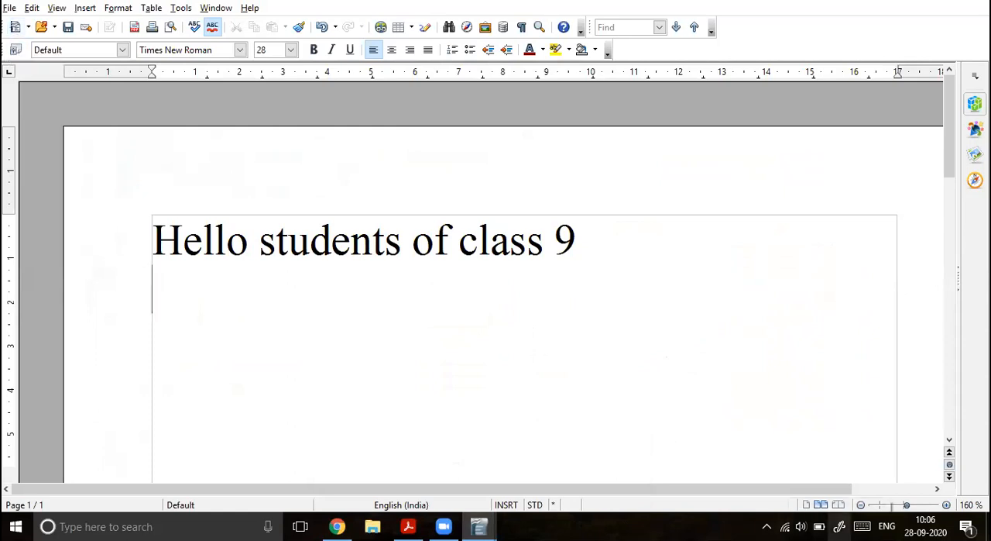
pyautogui.click(839, 527)
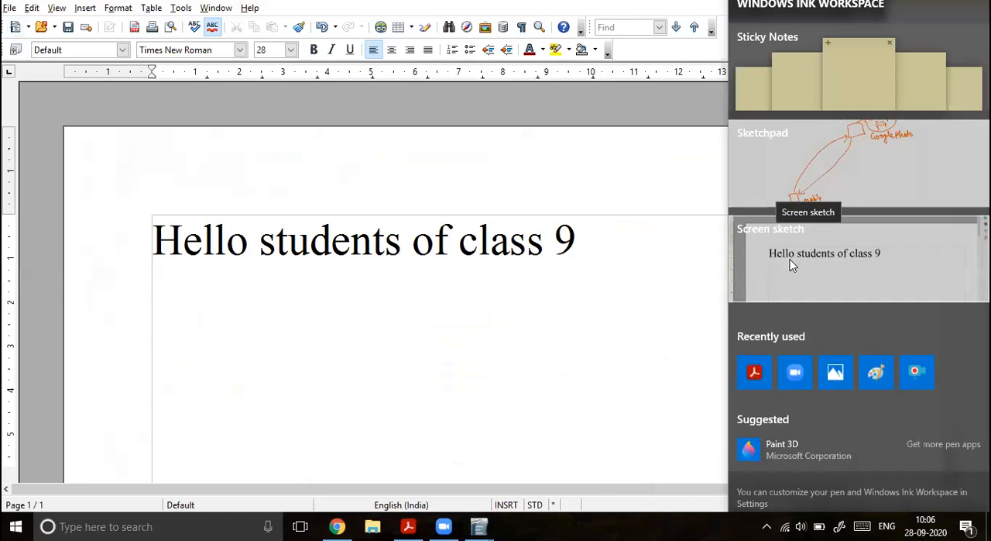
pyautogui.click(766, 253)
pyautogui.moveTo(79, 64)
pyautogui.mouseDown()
pyautogui.moveTo(75, 82)
pyautogui.moveTo(84, 89)
pyautogui.moveTo(90, 65)
pyautogui.moveTo(82, 60)
pyautogui.moveTo(154, 159)
pyautogui.mouseUp()
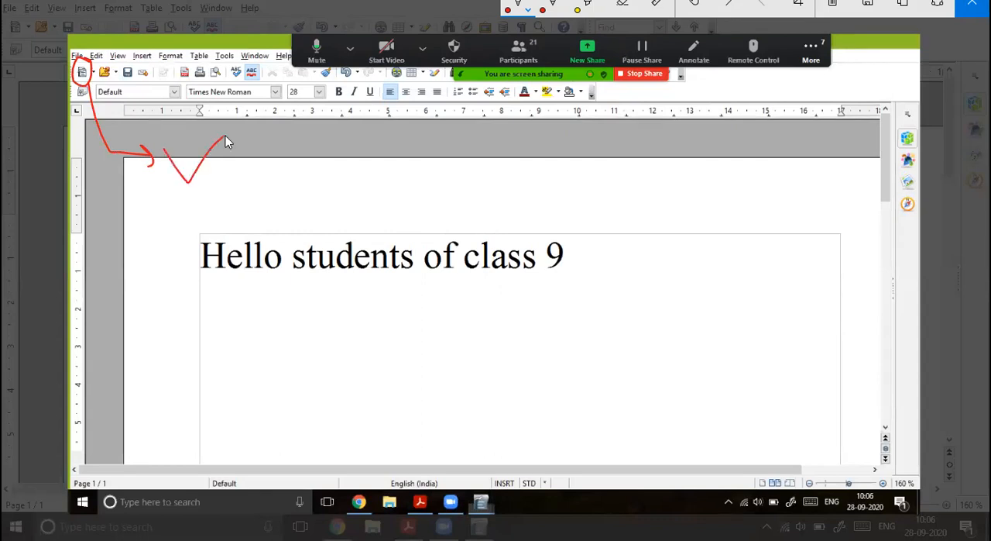
pyautogui.click(973, 5)
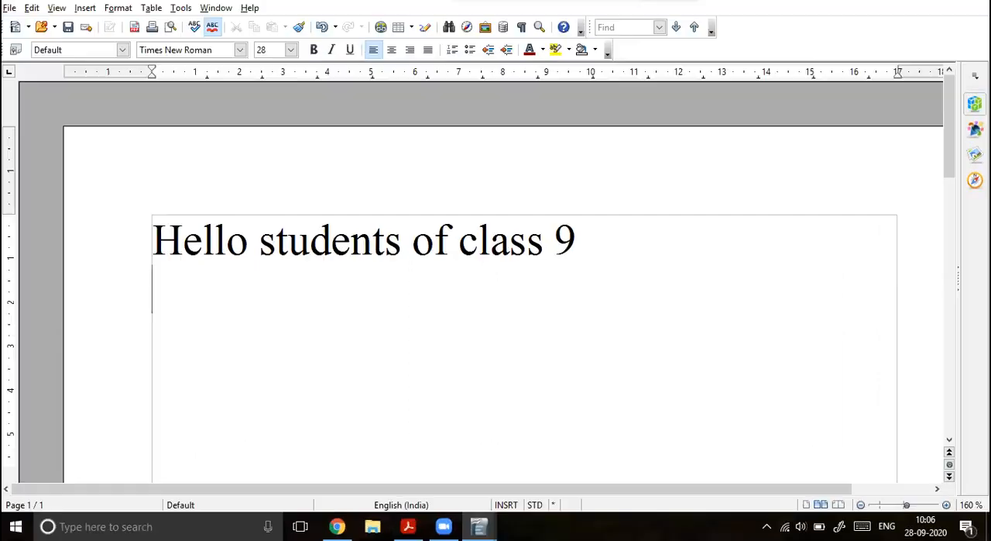
# Step: Close the empty second Writer document and create another blank text document from the first one
pyautogui.moveTo(479, 526)
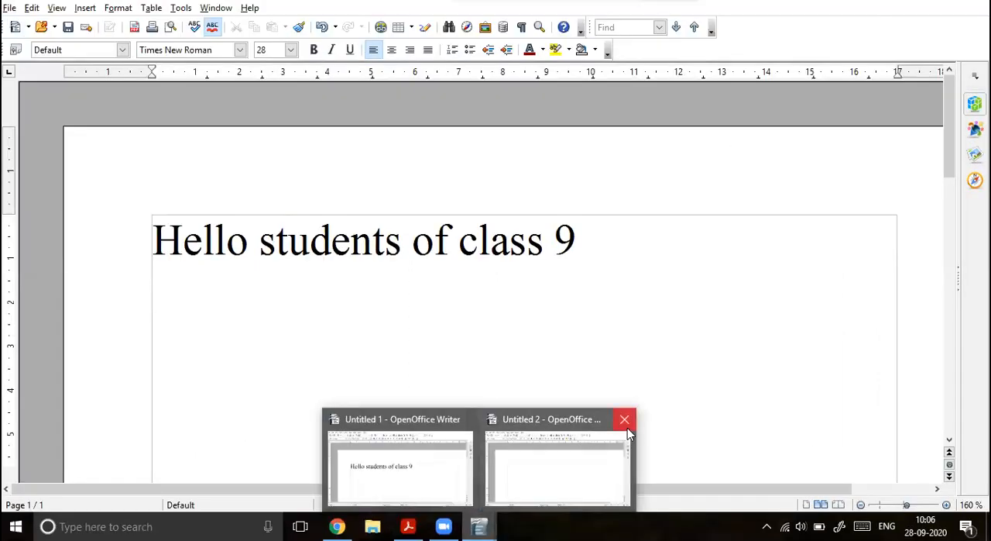
pyautogui.click(443, 447)
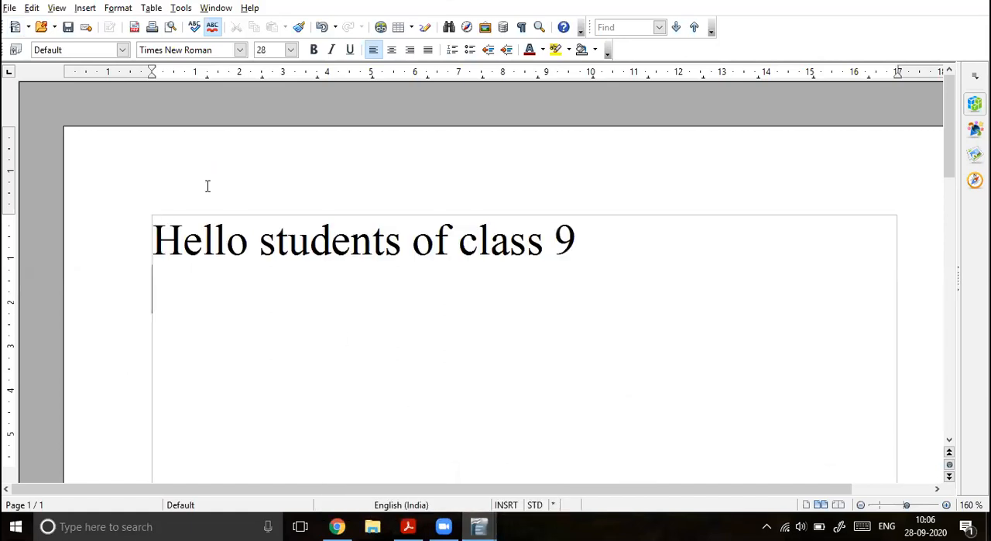
pyautogui.moveTo(479, 527)
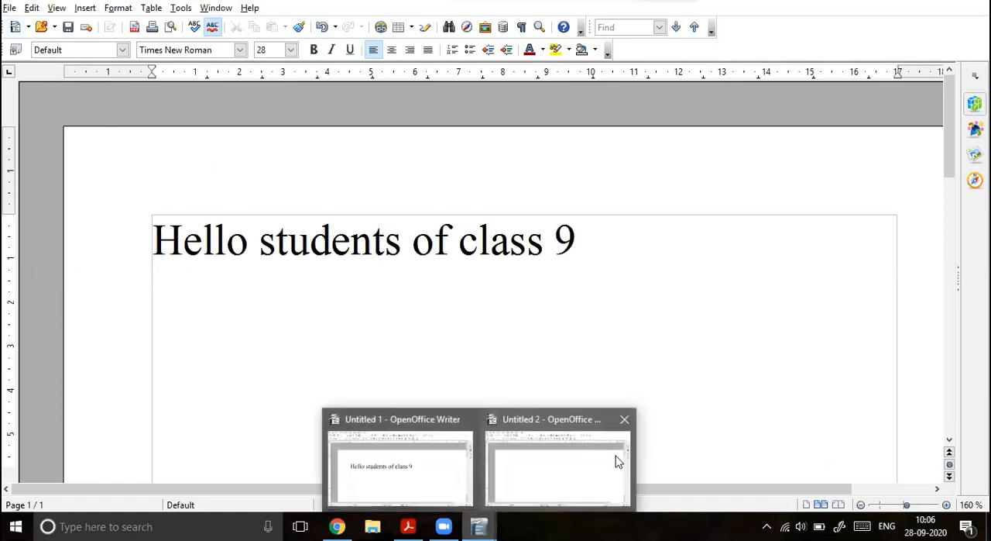
pyautogui.click(625, 422)
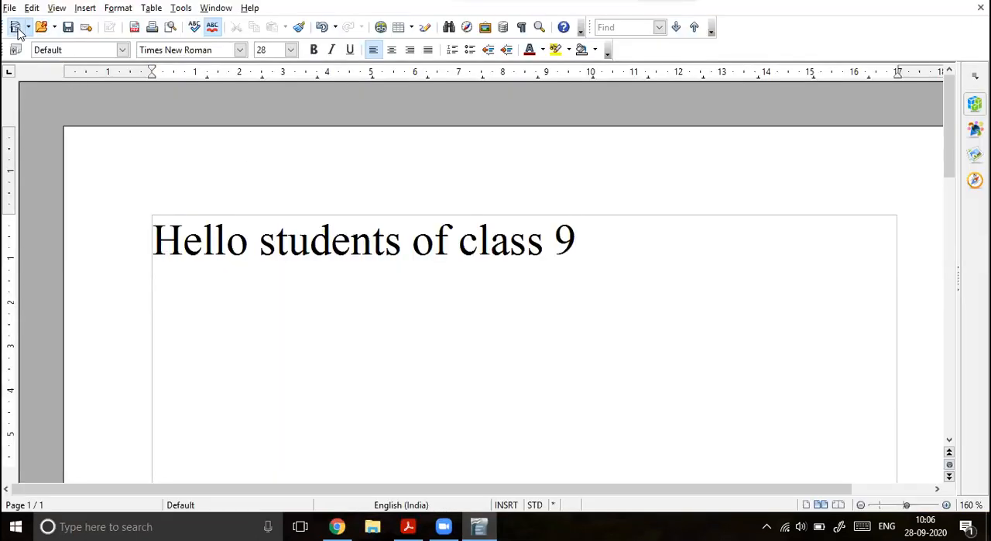
pyautogui.click(15, 28)
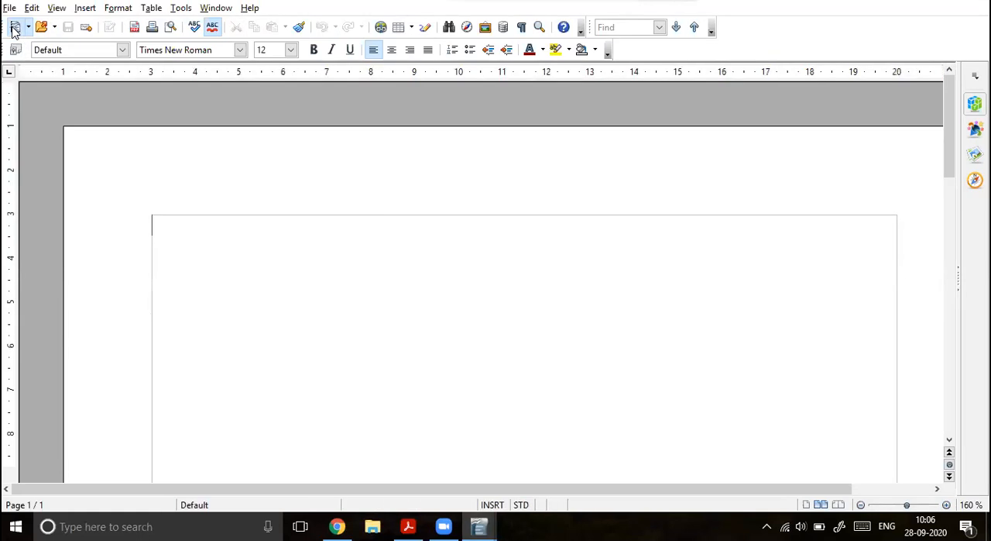
# Step: Switch to the PDF and highlight the heading "The Text Area" and the sentence defining the text area
pyautogui.click(408, 526)
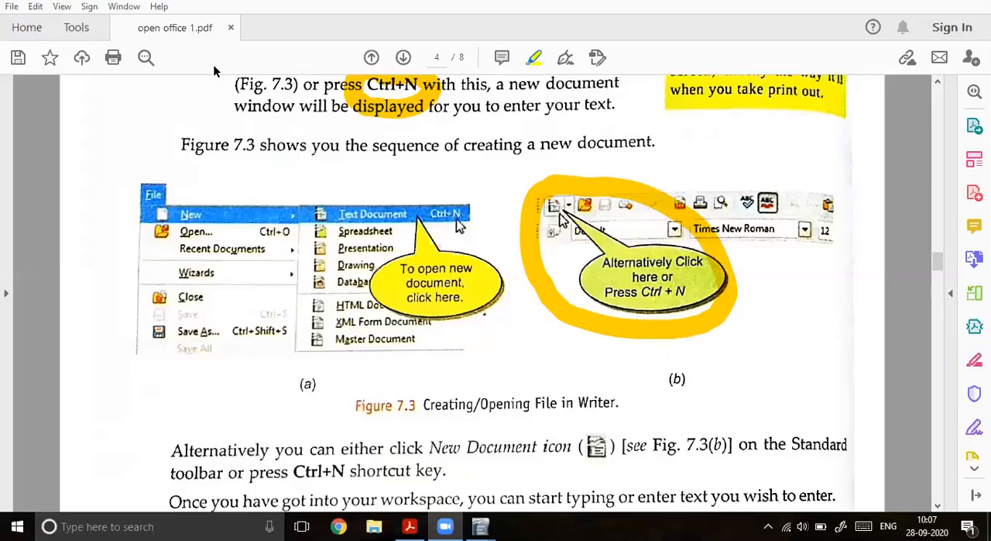
pyautogui.scroll(-3, 296, 241)
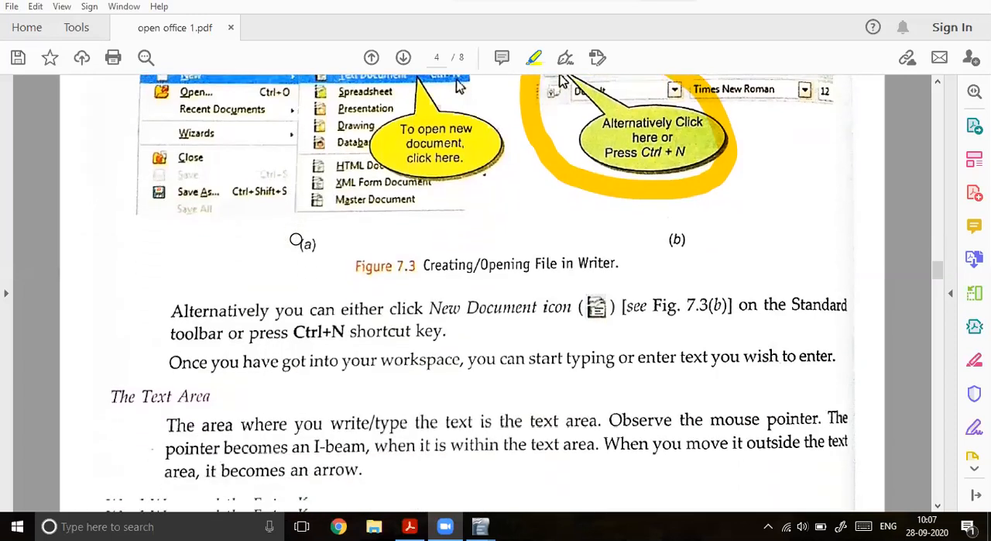
pyautogui.scroll(-2, 297, 241)
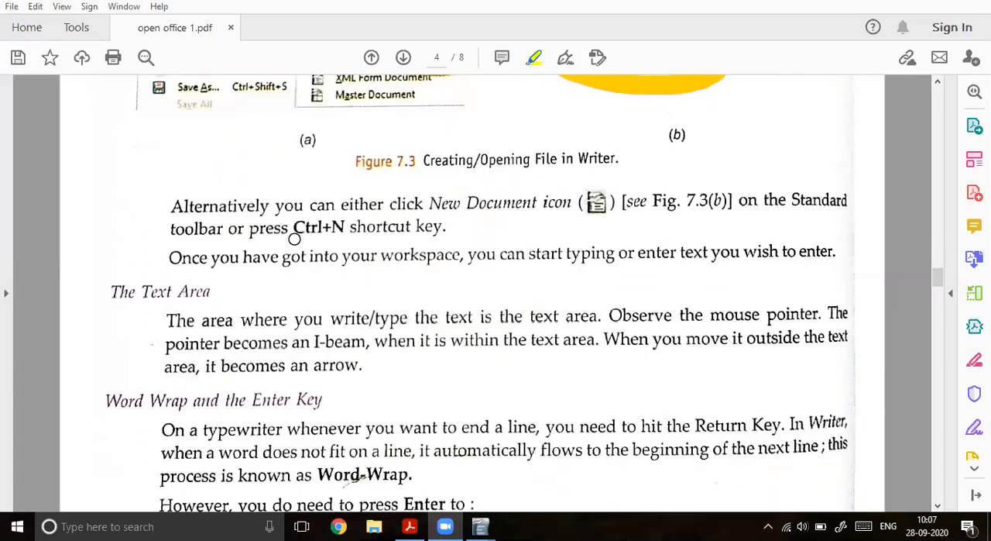
pyautogui.scroll(-1, 294, 238)
pyautogui.moveTo(102, 245); pyautogui.dragTo(217, 245)
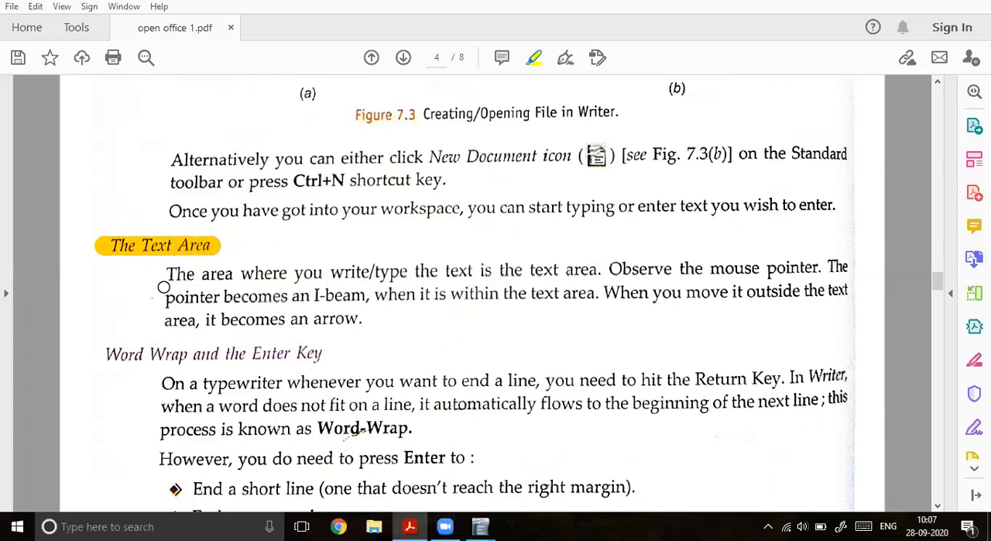
pyautogui.moveTo(159, 273); pyautogui.dragTo(598, 270)
# Step: Switch to the first Writer document and continue the greeting line with the sample text "hgwehjgwhe hweg hwgehweg huwguwe uiref e greg h"
pyautogui.moveTo(480, 526)
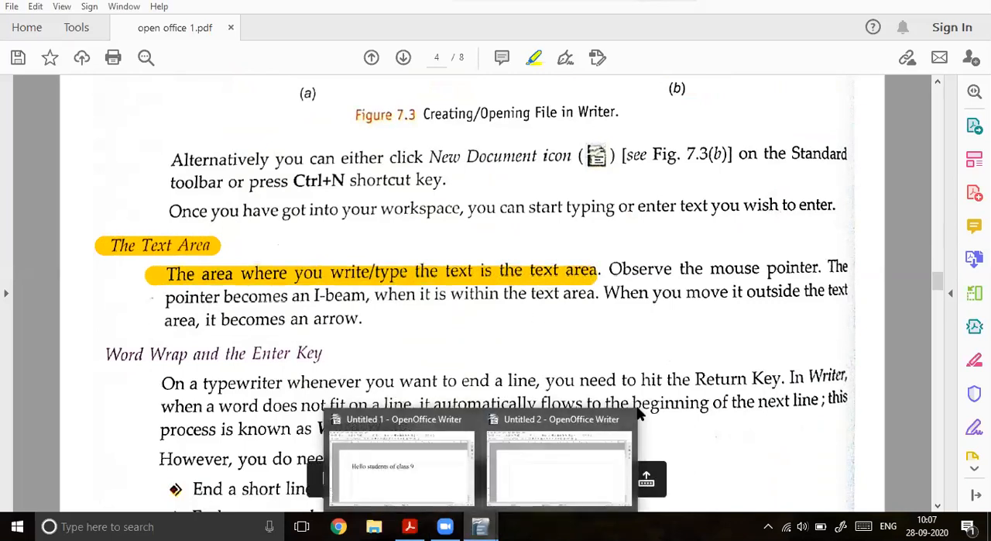
pyautogui.click(403, 465)
pyautogui.moveTo(598, 241); pyautogui.dragTo(158, 242)
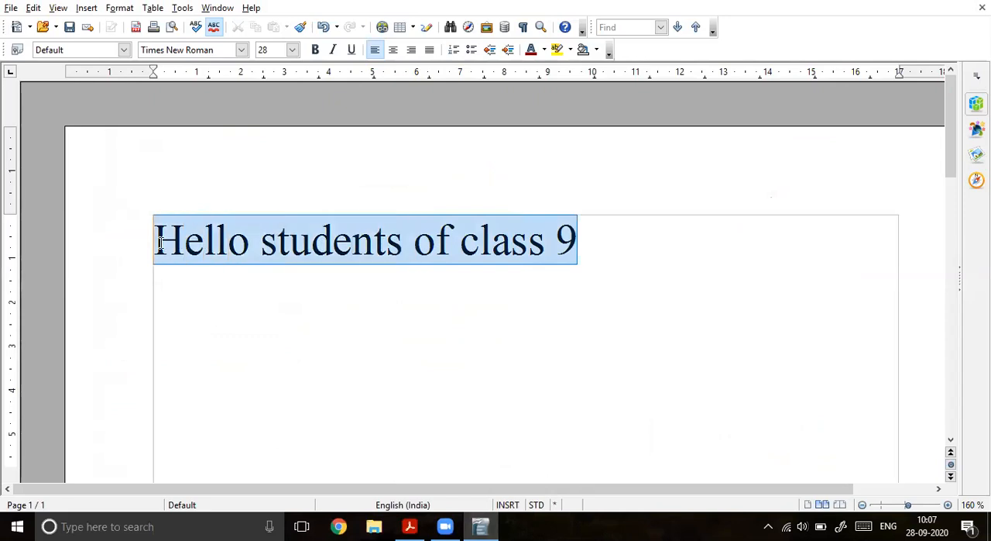
pyautogui.click(863, 504)
pyautogui.click(863, 504)
pyautogui.click(864, 504)
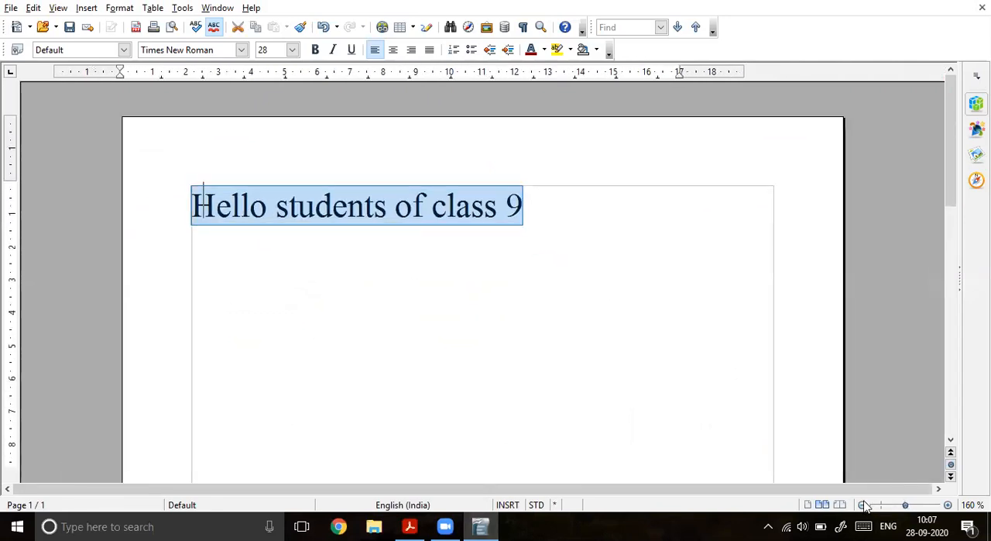
pyautogui.click(864, 504)
pyautogui.click(542, 169)
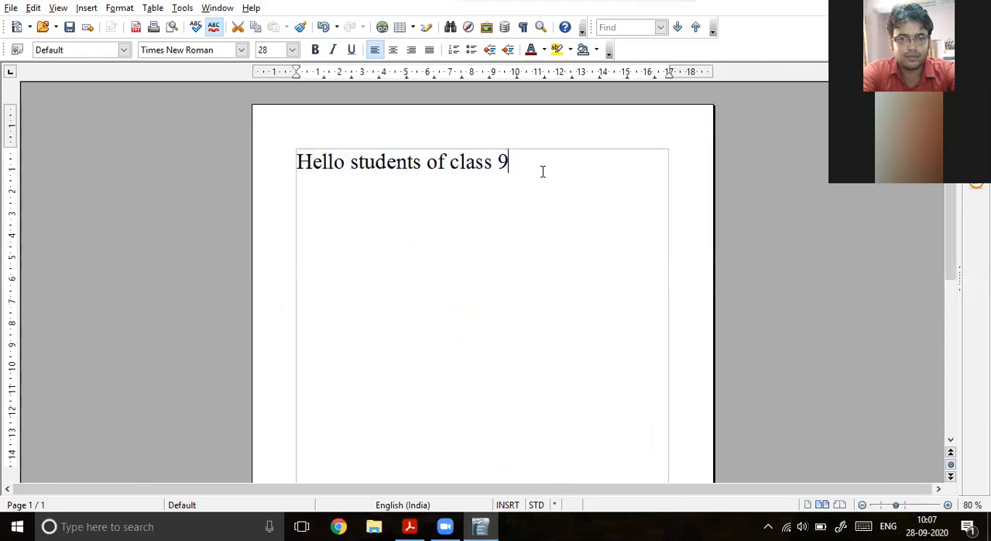
pyautogui.write('hgwehjgwhe hweg hwgehweg huwguwe ui')
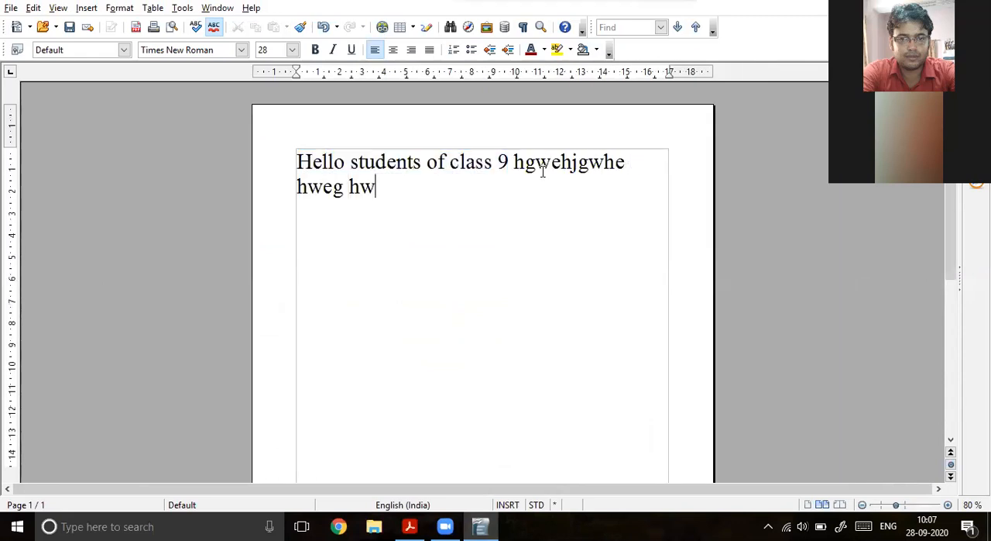
pyautogui.write('ref e greg h')
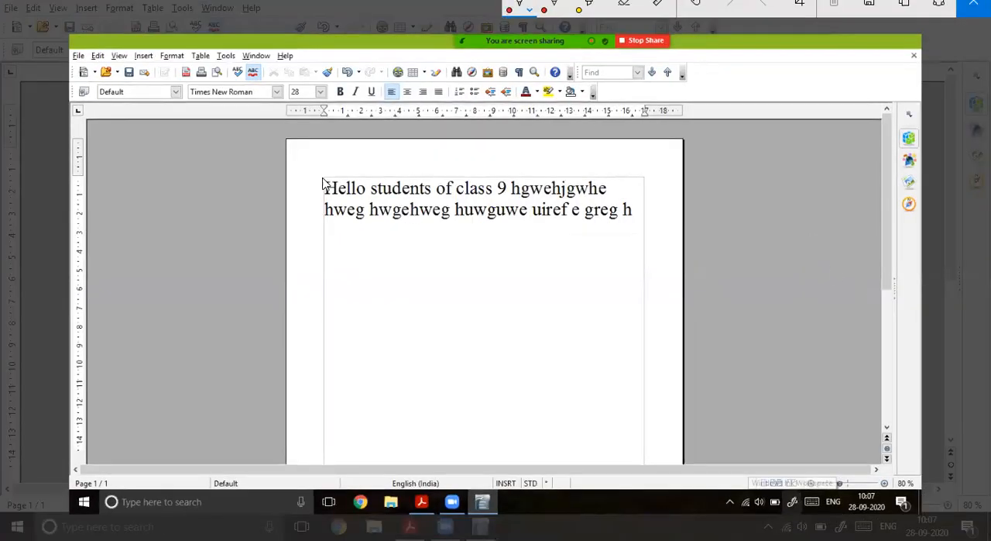
# Step: On a screen sketch of the document, label the rulers and indent space, and handwrite "Work Area (where you can write documents By typing"
pyautogui.moveTo(288, 193); pyautogui.dragTo(324, 188)
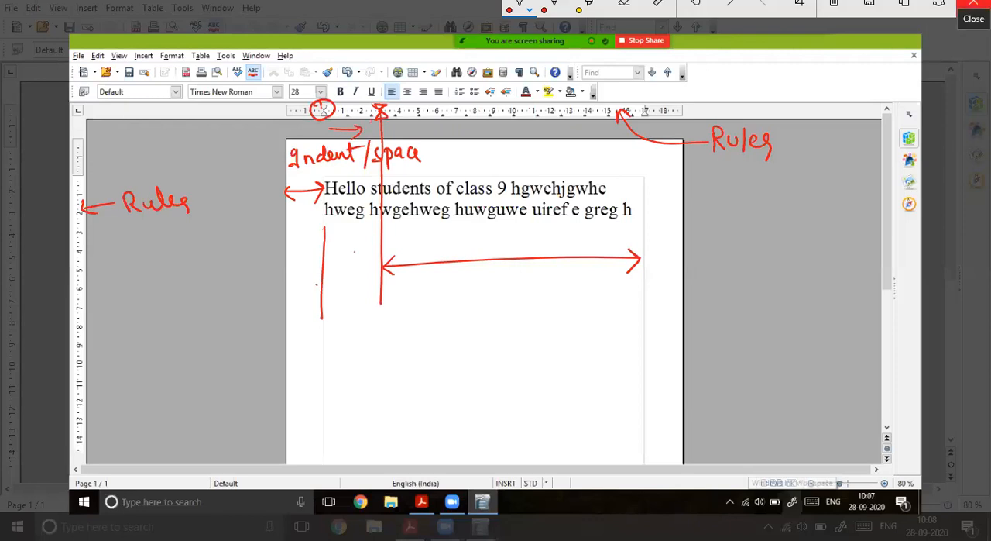
pyautogui.moveTo(348, 355)
pyautogui.mouseDown()
pyautogui.moveTo(444, 350)
pyautogui.moveTo(533, 319)
pyautogui.mouseUp()
pyautogui.moveTo(372, 401)
pyautogui.mouseDown()
pyautogui.moveTo(360, 426)
pyautogui.moveTo(423, 387)
pyautogui.moveTo(453, 376)
pyautogui.moveTo(474, 382)
pyautogui.mouseUp()
pyautogui.moveTo(491, 351)
pyautogui.mouseDown()
pyautogui.moveTo(508, 392)
pyautogui.moveTo(530, 353)
pyautogui.moveTo(547, 353)
pyautogui.mouseUp()
pyautogui.moveTo(573, 317)
pyautogui.mouseDown()
pyautogui.moveTo(572, 338)
pyautogui.moveTo(616, 336)
pyautogui.mouseUp()
pyautogui.moveTo(384, 439)
pyautogui.mouseDown()
pyautogui.moveTo(426, 431)
pyautogui.moveTo(624, 343)
pyautogui.moveTo(620, 383)
pyautogui.moveTo(663, 341)
pyautogui.moveTo(457, 446)
pyautogui.moveTo(503, 426)
pyautogui.moveTo(539, 426)
pyautogui.moveTo(545, 452)
pyautogui.mouseUp()
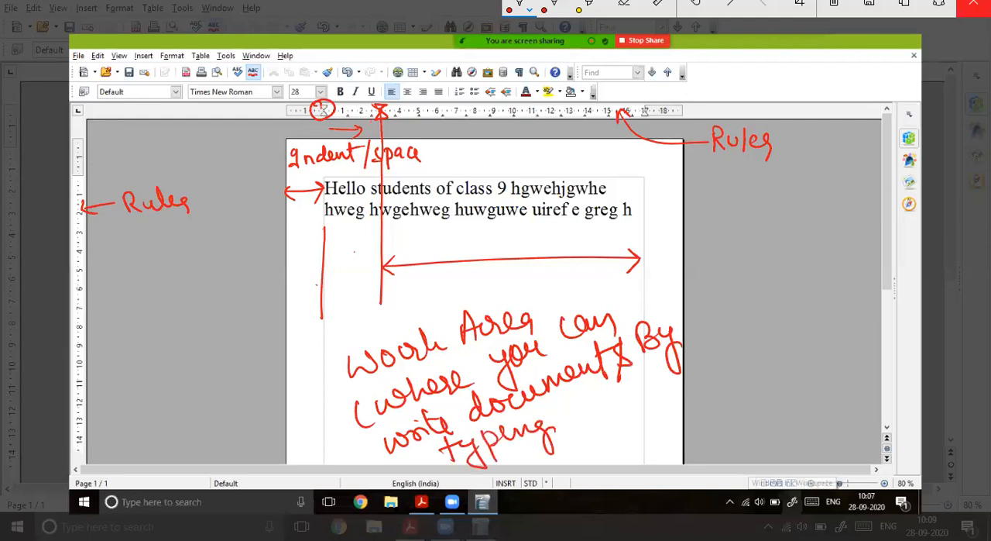
pyautogui.moveTo(568, 407); pyautogui.dragTo(570, 409)
pyautogui.moveTo(587, 405)
pyautogui.mouseDown()
pyautogui.moveTo(582, 430)
pyautogui.moveTo(593, 407)
pyautogui.mouseUp()
pyautogui.moveTo(602, 387); pyautogui.dragTo(605, 432)
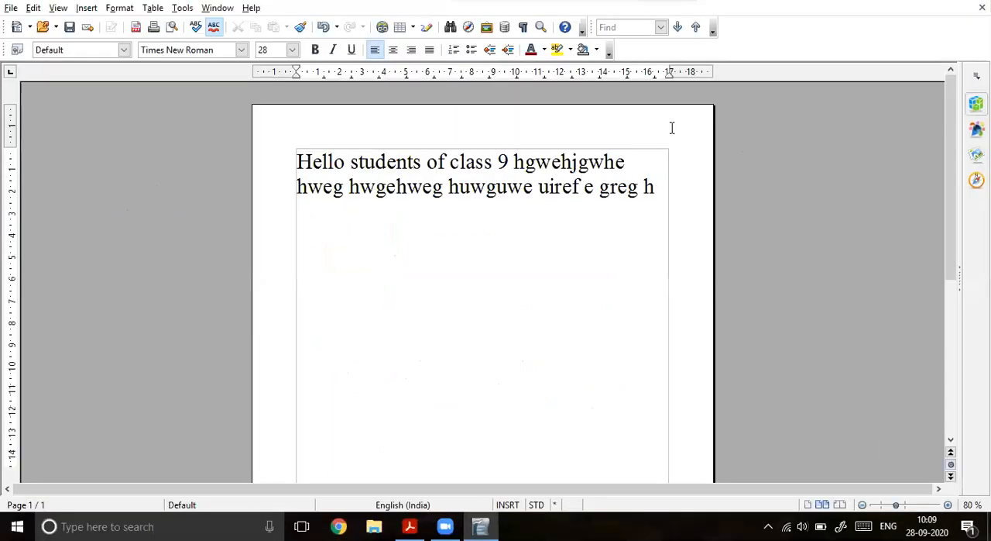
# Step: Start a new paragraph below the sample text and move the page's left margin about 8 cm inward on the ruler
pyautogui.click(481, 526)
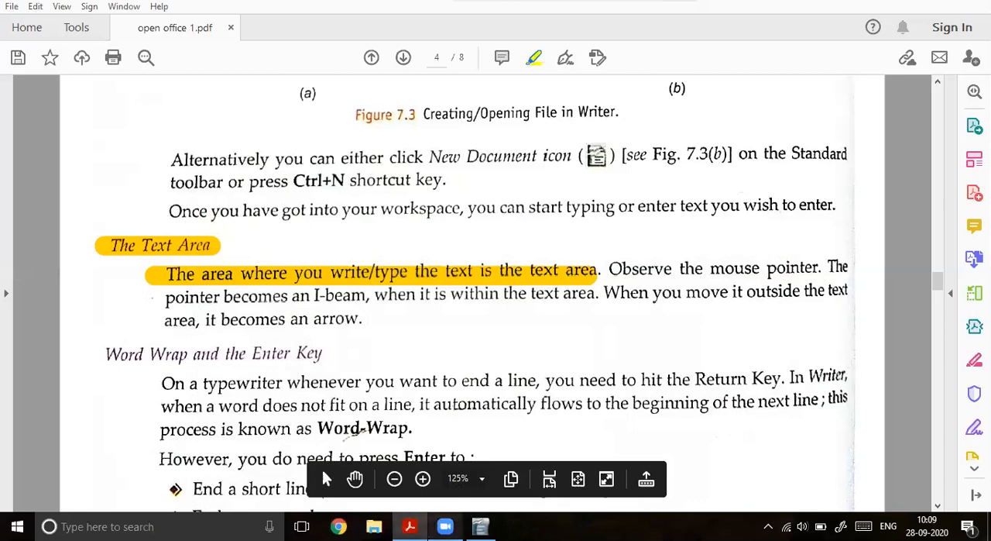
pyautogui.click(481, 526)
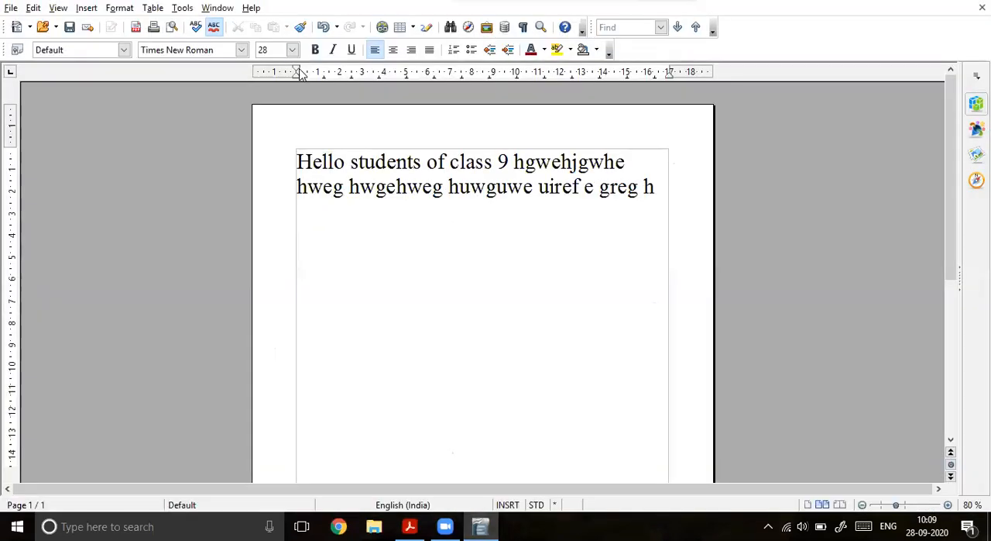
pyautogui.press('Return')
pyautogui.moveTo(296, 72); pyautogui.dragTo(475, 73)
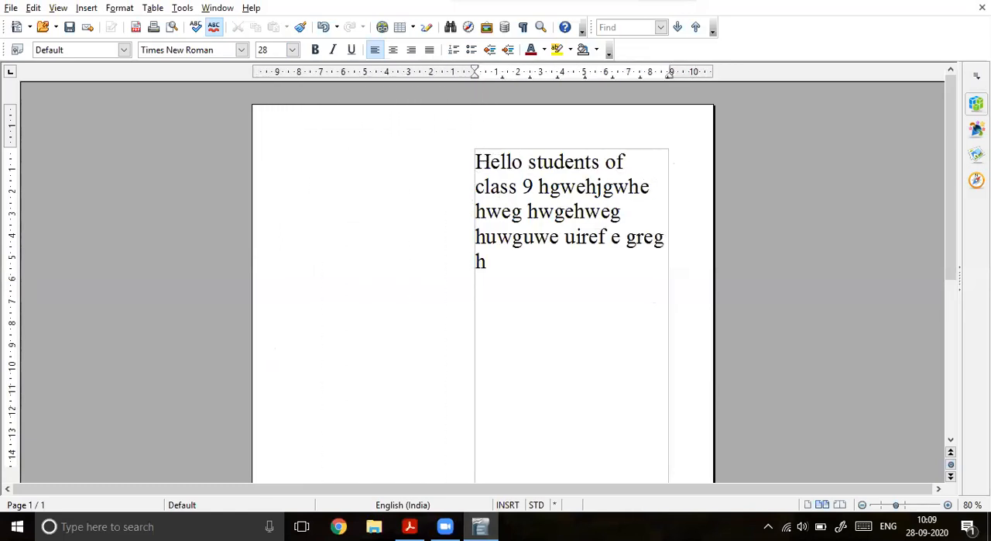
# Step: Open a screen sketch of the document and mark the shifted ruler marker and the blank space beside the text
pyautogui.click(841, 526)
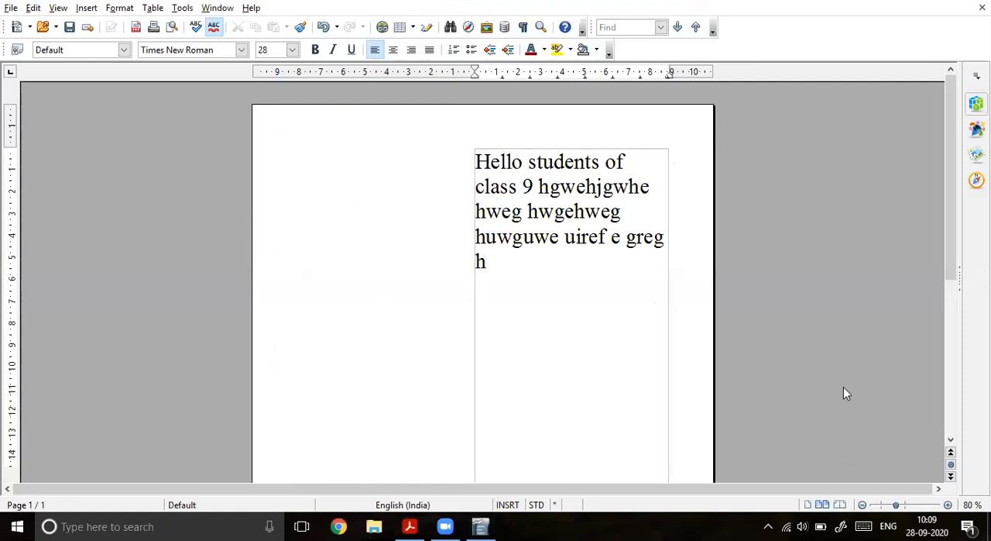
pyautogui.click(827, 298)
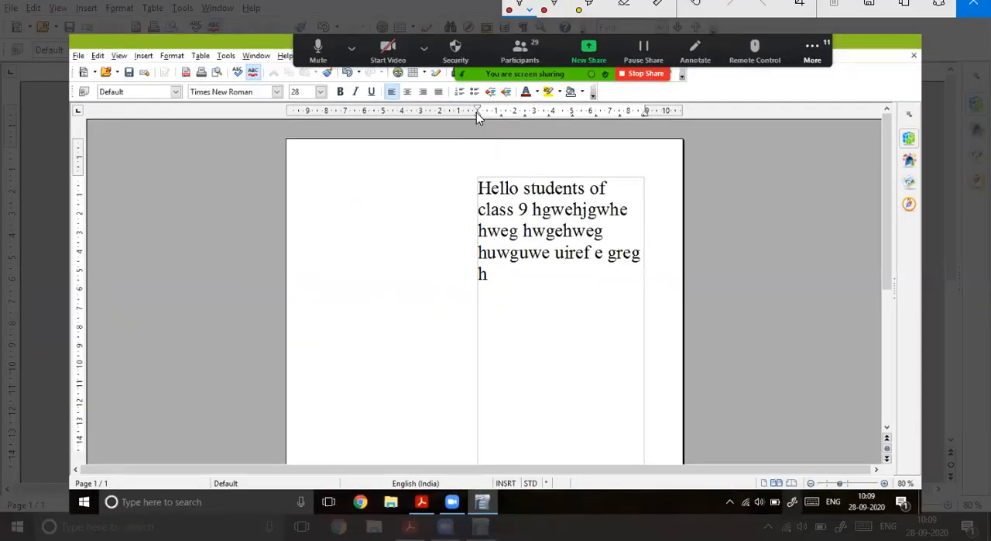
pyautogui.moveTo(481, 153); pyautogui.dragTo(481, 180)
pyautogui.moveTo(292, 212)
pyautogui.mouseDown()
pyautogui.moveTo(444, 221)
pyautogui.moveTo(488, 209)
pyautogui.moveTo(471, 238)
pyautogui.mouseUp()
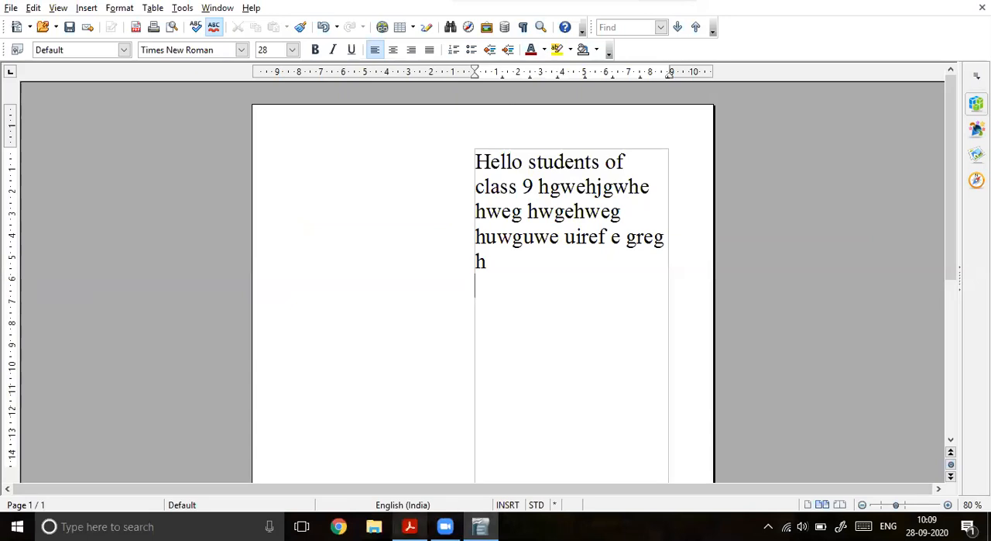
# Step: Switch to the textbook PDF and highlight "Observe the mouse pointer" and "pointer becomes" in the Text Area section
pyautogui.click(410, 526)
pyautogui.scroll(-1, 265, 361)
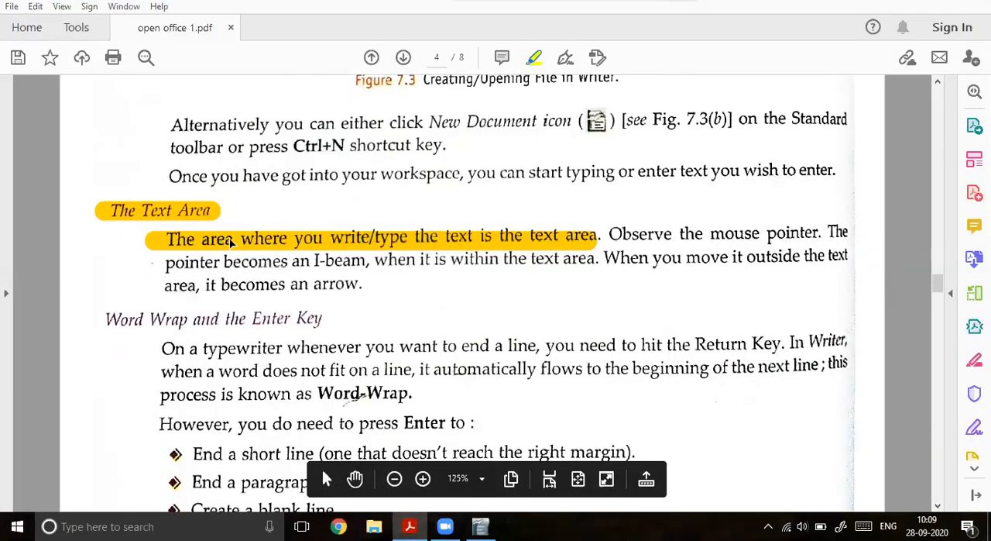
pyautogui.scroll(-1, 308, 329)
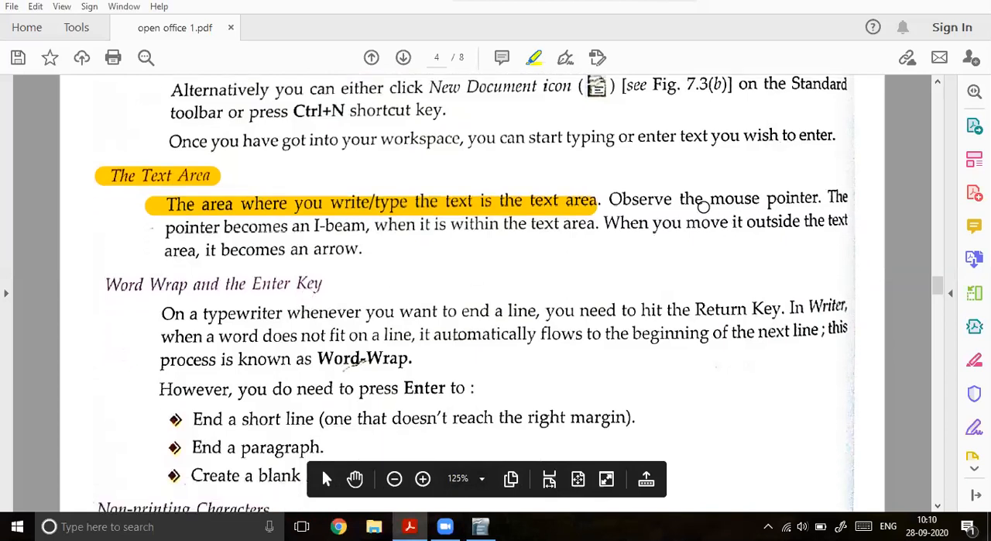
pyautogui.moveTo(610, 199); pyautogui.dragTo(819, 198)
pyautogui.moveTo(165, 227); pyautogui.dragTo(287, 226)
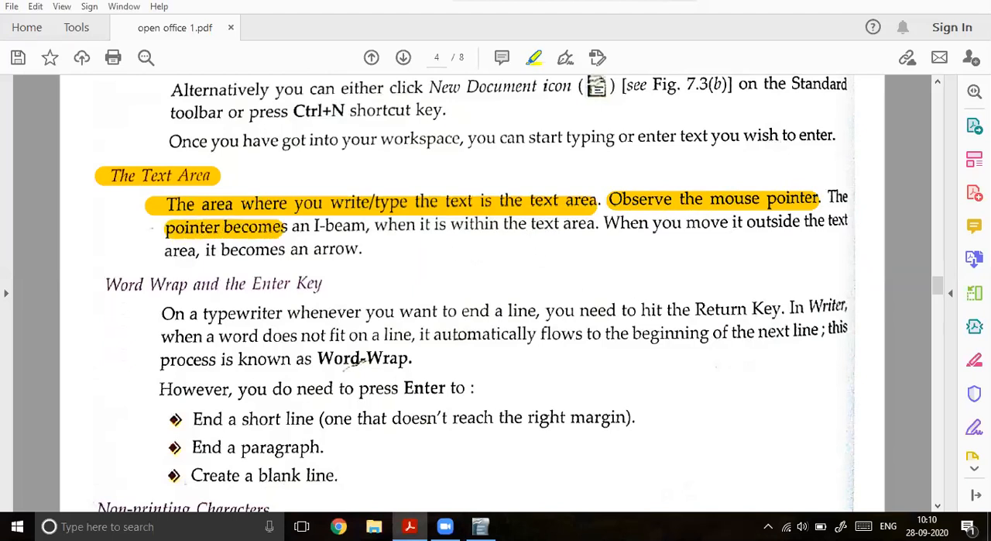
# Step: Switch to the Writer document and move the page's left margin about 8 cm back outward on the ruler
pyautogui.click(480, 526)
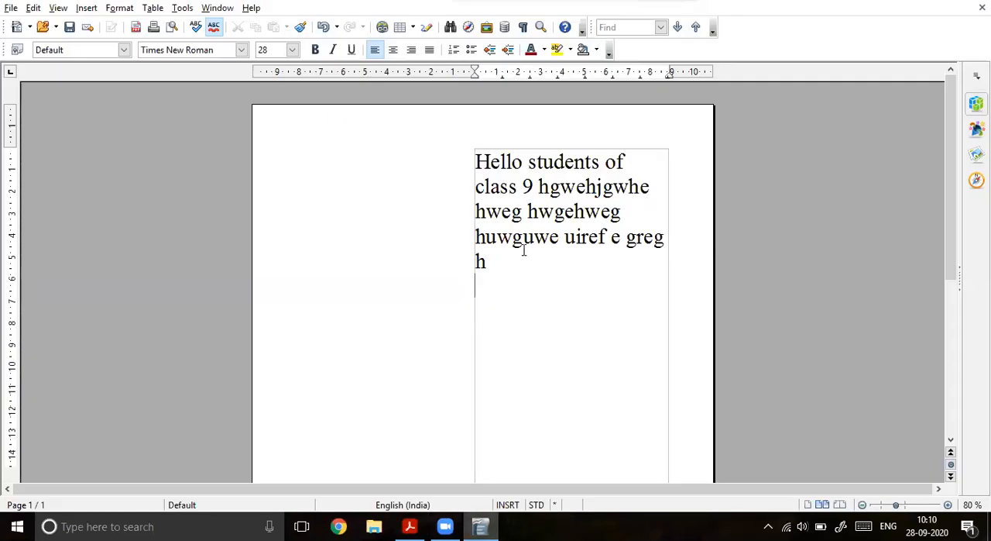
pyautogui.moveTo(474, 71); pyautogui.dragTo(289, 74)
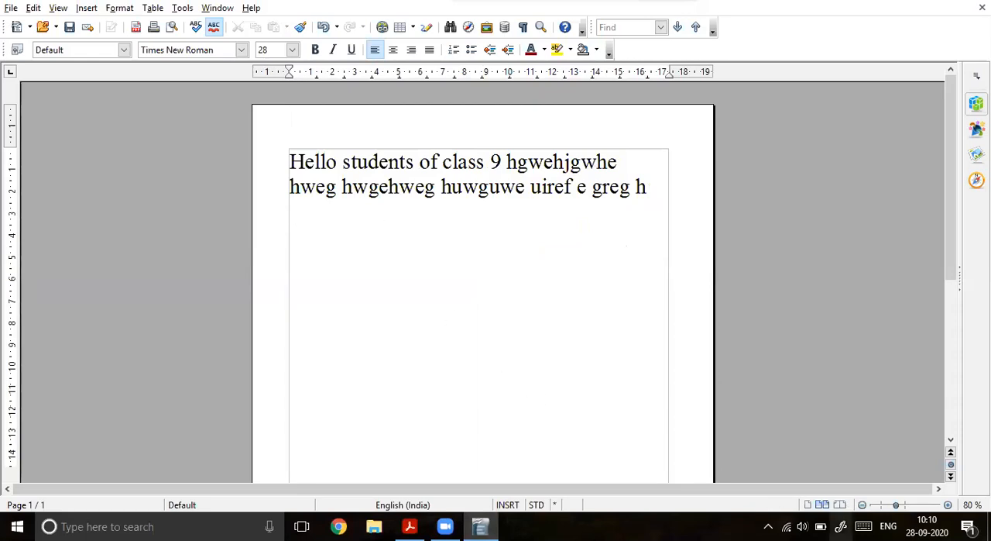
pyautogui.click(841, 526)
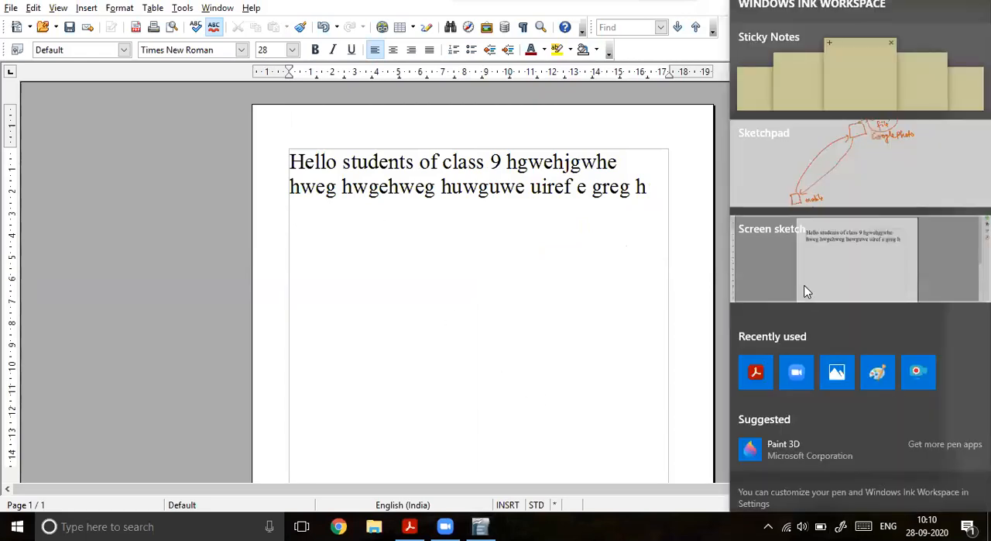
pyautogui.click(495, 277)
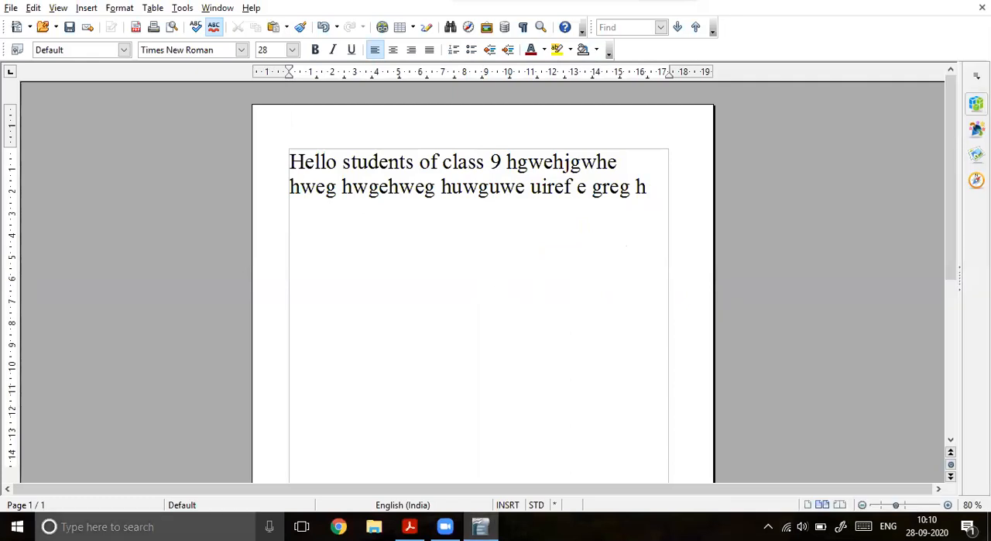
# Step: Open Paint and paste the captured screenshot of the Writer document onto the canvas
pyautogui.click(124, 526)
pyautogui.write('pain')
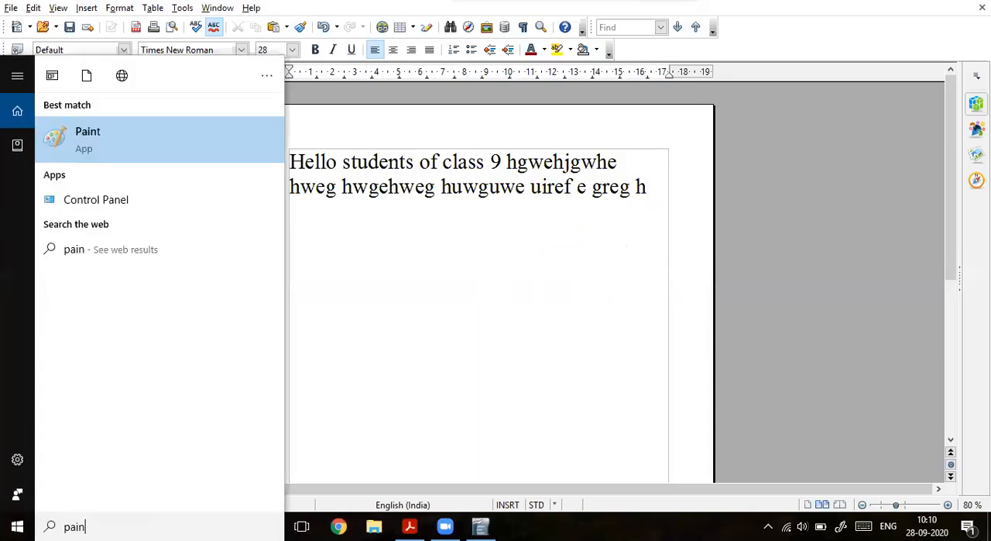
pyautogui.press('Return')
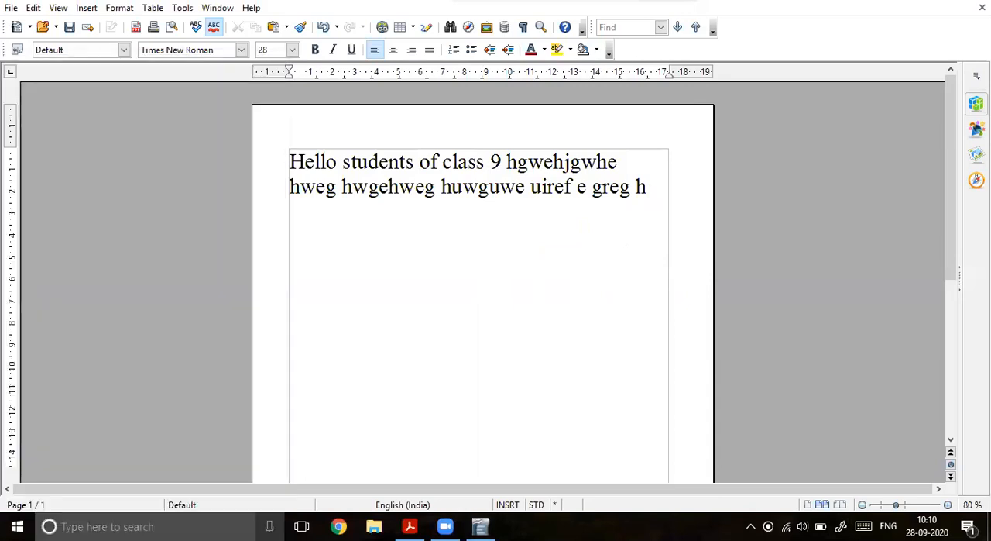
pyautogui.hotkey('ctrl', 'v')
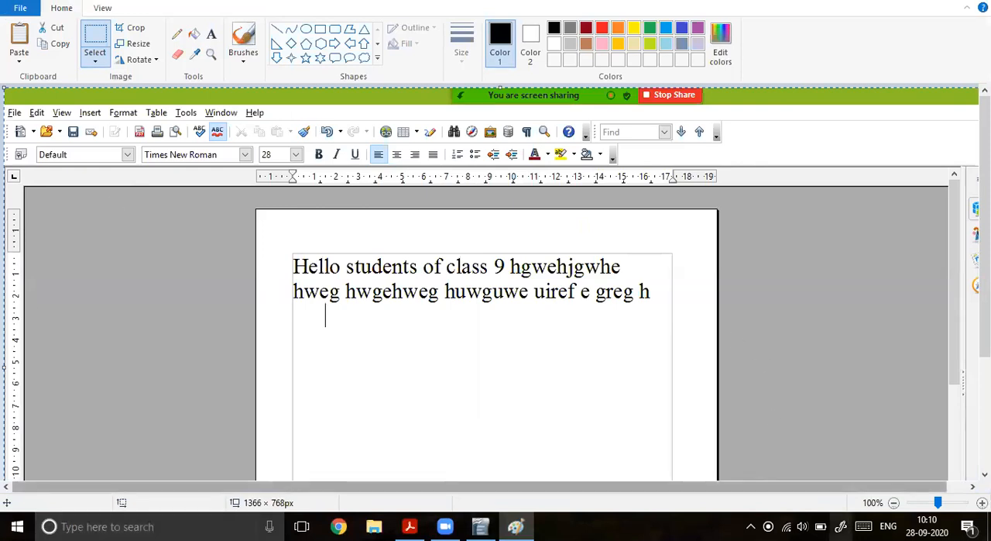
# Step: On a screen sketch of the pasted image, circle the text cursor, label it "cursor" with an arrow, and handwrite an underlined "Blink"
pyautogui.click(841, 526)
pyautogui.click(841, 299)
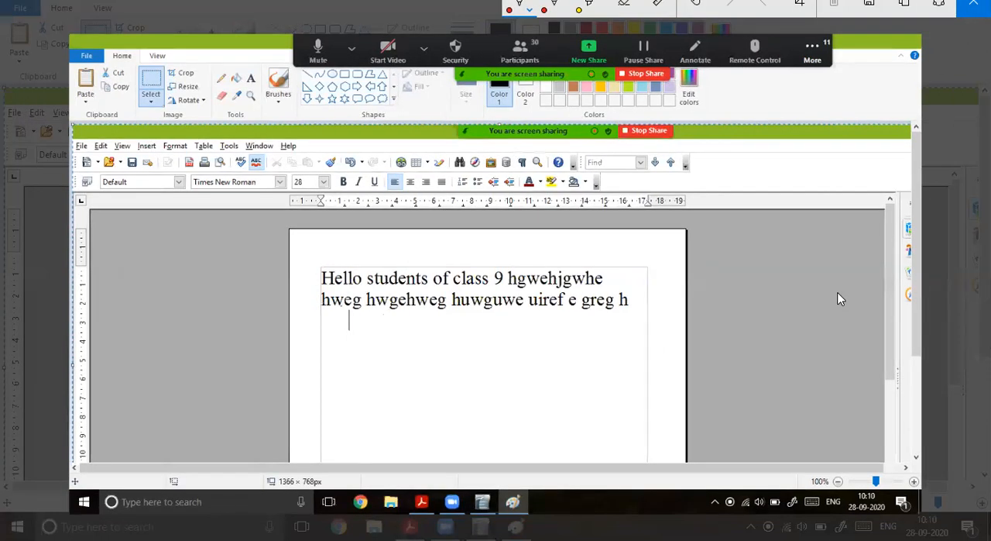
pyautogui.moveTo(340, 305)
pyautogui.mouseDown()
pyautogui.moveTo(346, 335)
pyautogui.moveTo(366, 304)
pyautogui.moveTo(335, 312)
pyautogui.moveTo(400, 345)
pyautogui.moveTo(474, 333)
pyautogui.mouseUp()
pyautogui.moveTo(483, 341); pyautogui.dragTo(491, 332)
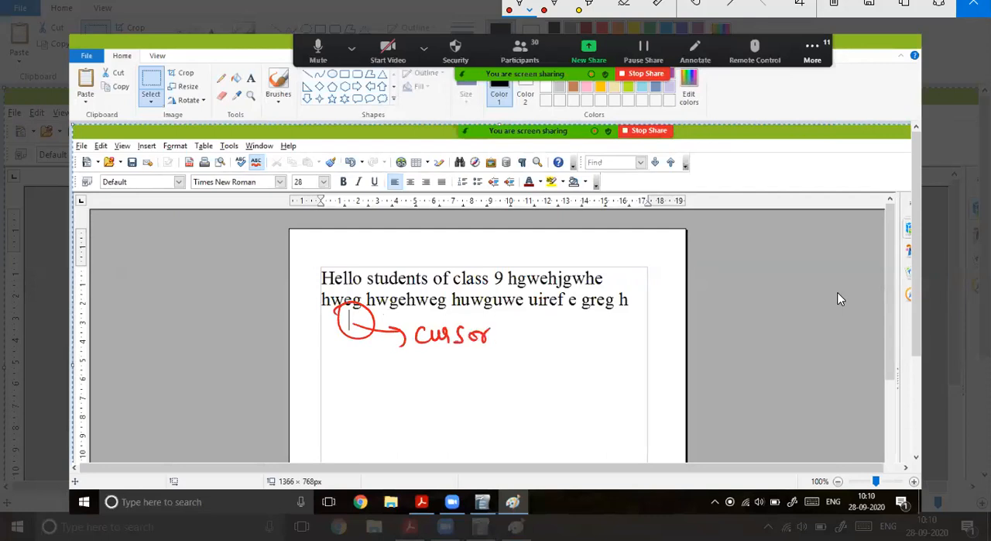
pyautogui.moveTo(380, 370)
pyautogui.mouseDown()
pyautogui.moveTo(384, 391)
pyautogui.moveTo(432, 361)
pyautogui.moveTo(449, 381)
pyautogui.mouseUp()
pyautogui.moveTo(402, 399); pyautogui.dragTo(443, 390)
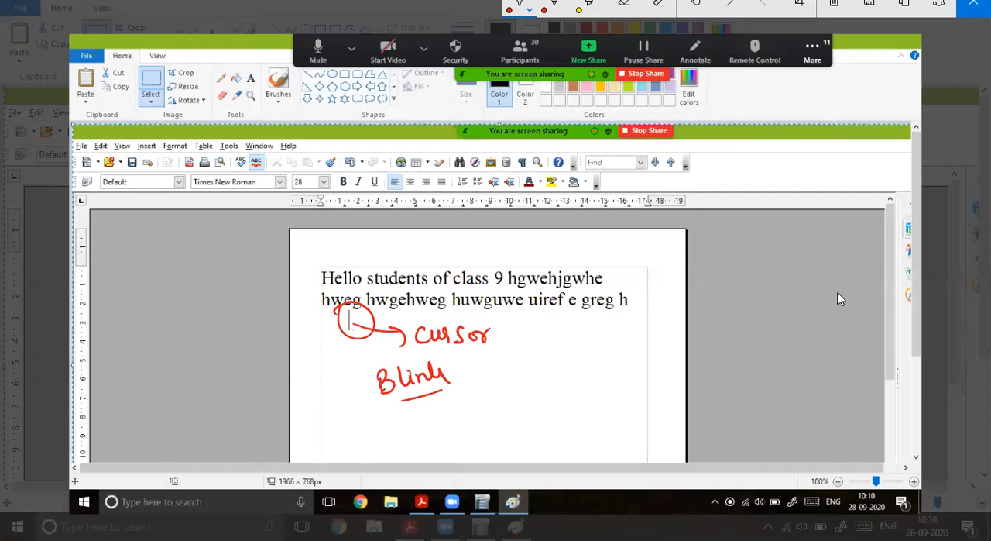
# Step: Handwrite a note on the sketch beginning "where cursor will blink" and continue it on the lines below
pyautogui.moveTo(513, 358)
pyautogui.mouseDown()
pyautogui.moveTo(551, 372)
pyautogui.moveTo(573, 354)
pyautogui.moveTo(591, 356)
pyautogui.mouseUp()
pyautogui.moveTo(612, 361); pyautogui.dragTo(688, 333)
pyautogui.moveTo(493, 398)
pyautogui.mouseDown()
pyautogui.moveTo(498, 413)
pyautogui.moveTo(526, 398)
pyautogui.moveTo(574, 400)
pyautogui.moveTo(622, 380)
pyautogui.mouseUp()
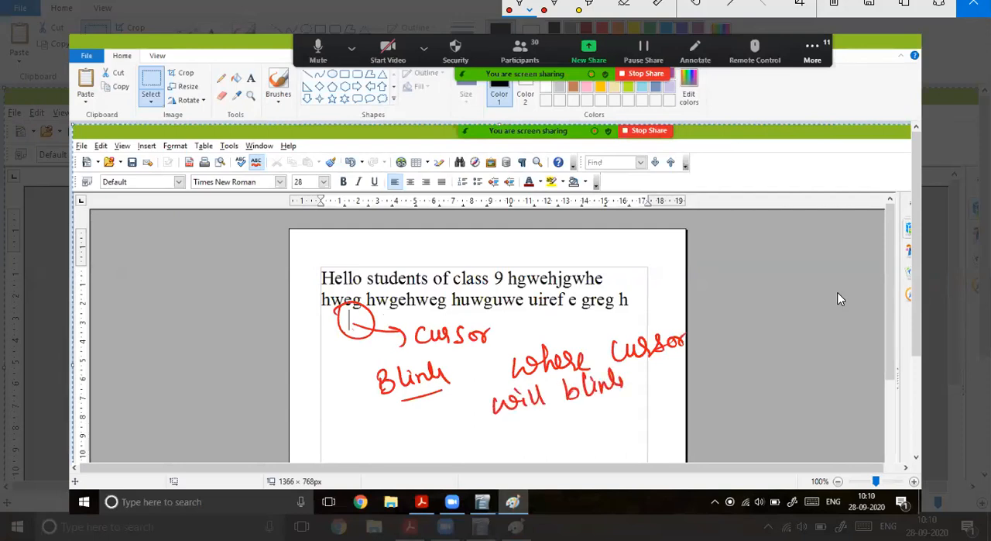
pyautogui.moveTo(464, 428)
pyautogui.mouseDown()
pyautogui.moveTo(478, 454)
pyautogui.moveTo(505, 424)
pyautogui.moveTo(578, 428)
pyautogui.moveTo(643, 392)
pyautogui.moveTo(684, 387)
pyautogui.mouseUp()
pyautogui.moveTo(578, 427)
pyautogui.mouseDown()
pyautogui.moveTo(575, 464)
pyautogui.moveTo(598, 440)
pyautogui.moveTo(685, 426)
pyautogui.mouseUp()
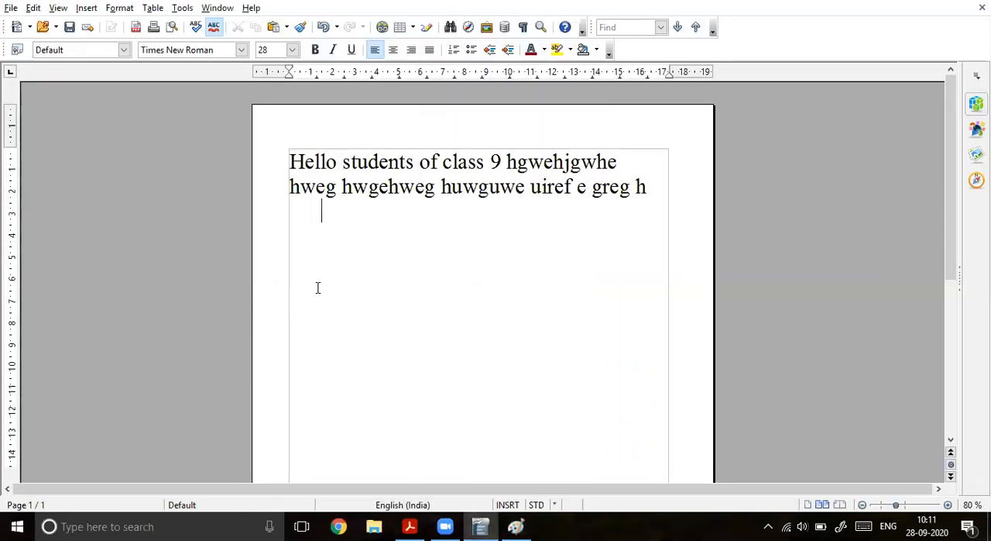
# Step: Consult the Word Wrap section of the textbook PDF, and clear all the text from the Writer document
pyautogui.click(410, 526)
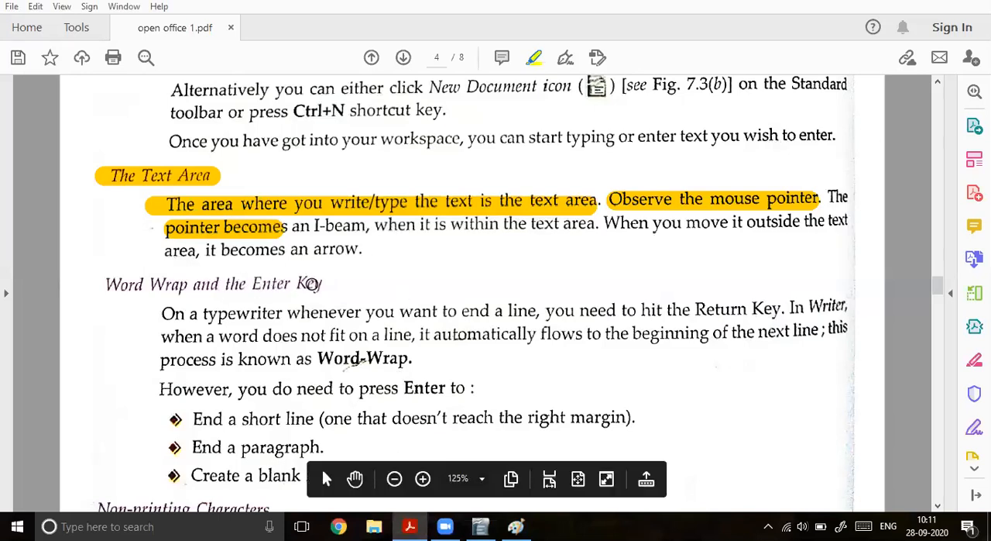
pyautogui.scroll(-1, 309, 284)
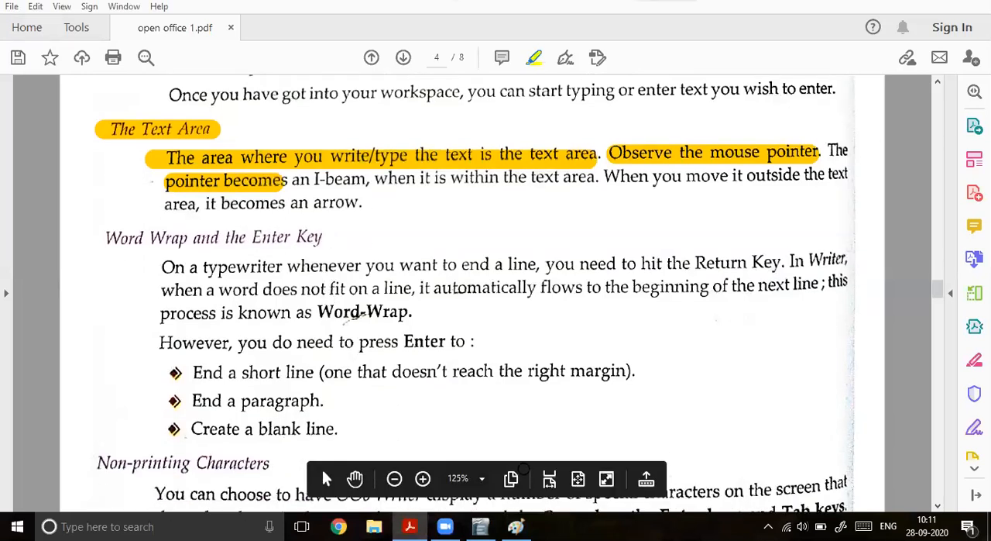
pyautogui.hotkey('alt', 'Tab')
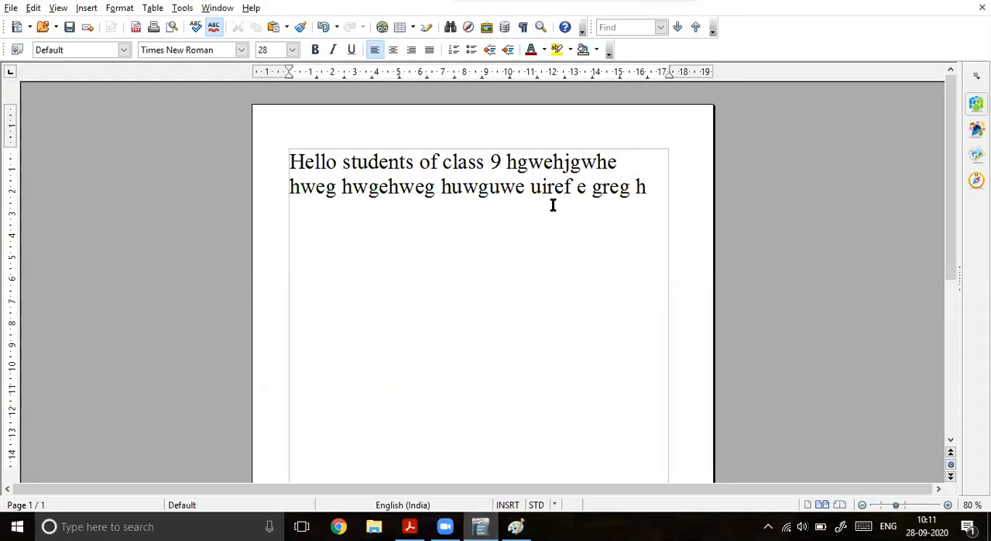
pyautogui.hotkey('ctrl', 'a')
pyautogui.press('Delete')
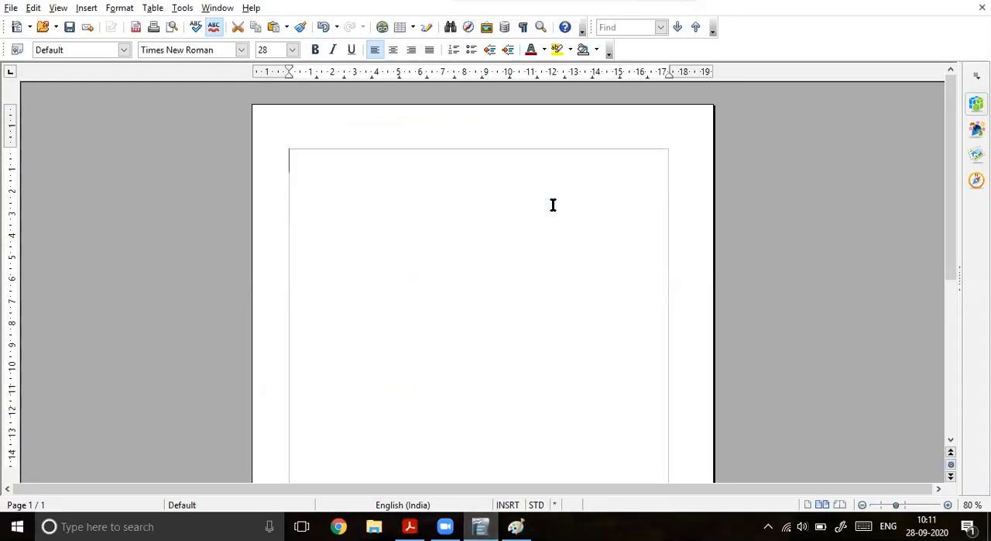
# Step: Write "Hello Students. My name is", the teacher's full name, and "I am PGT Computer Science in Sant Atulanand Residential Academy."
pyautogui.write('Hel')
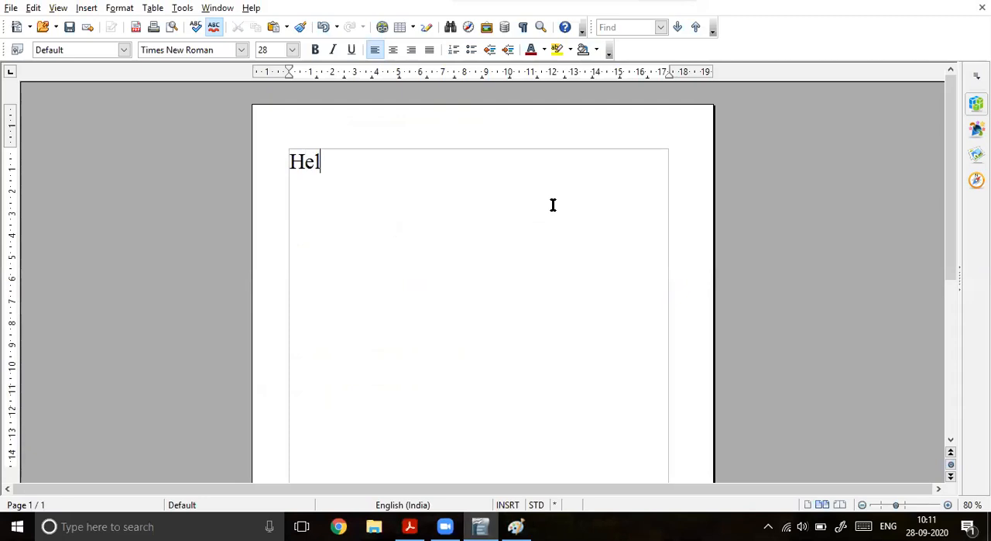
pyautogui.write('lo Students')
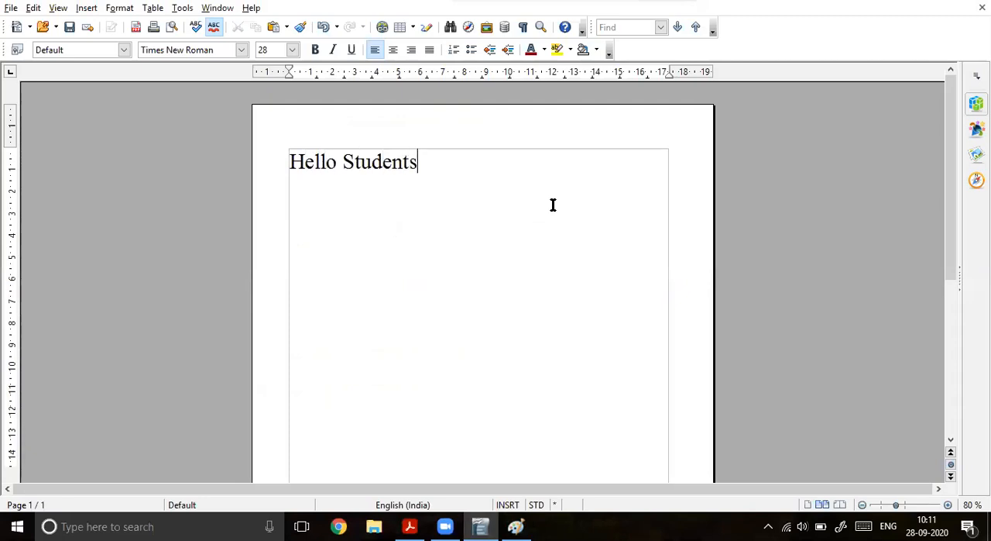
pyautogui.write('. My name')
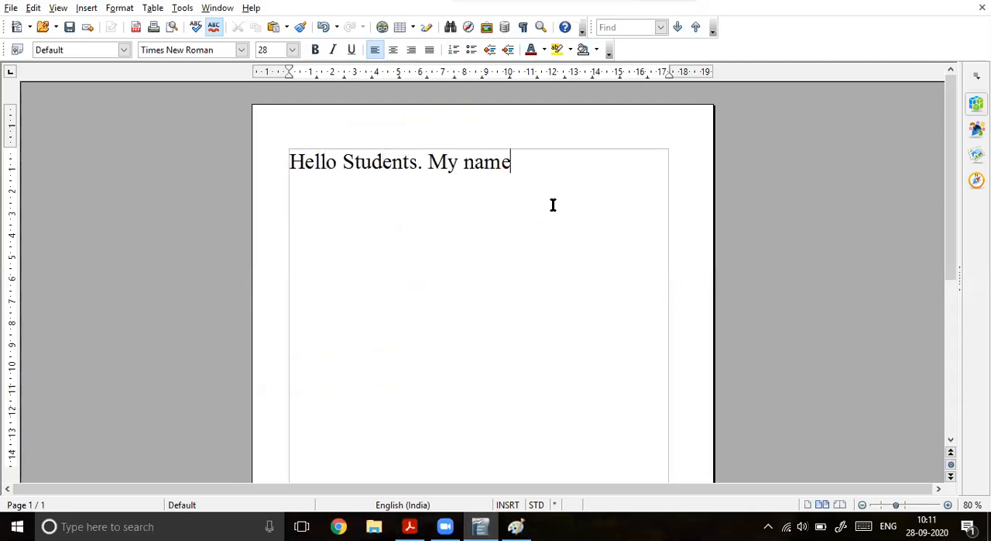
pyautogui.write(' is Satyajeet')
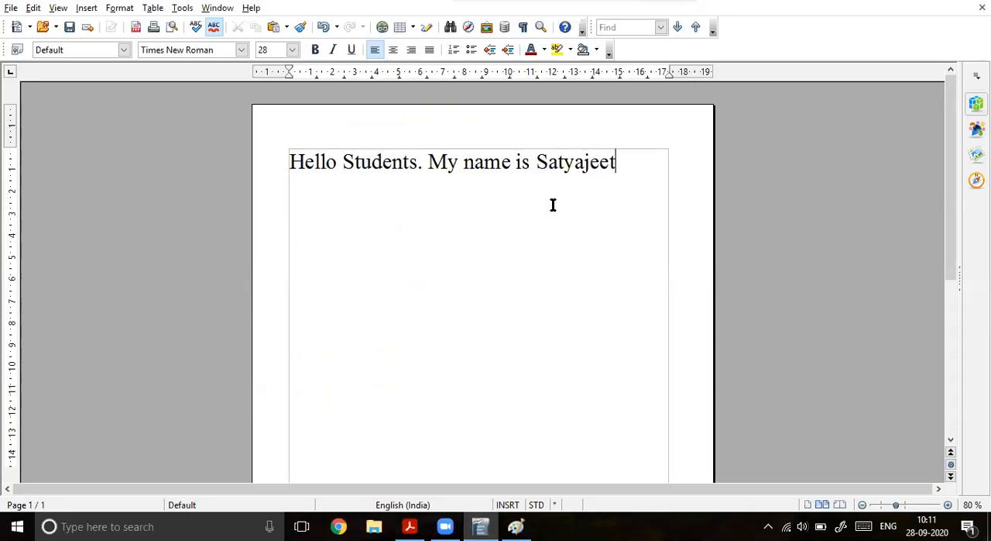
pyautogui.write(' Shukla. I ')
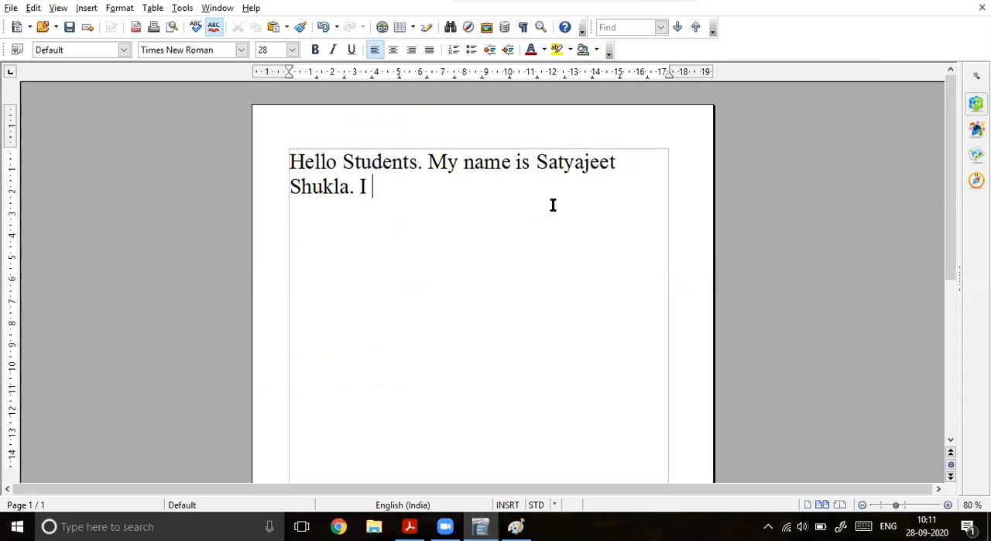
pyautogui.write('am PG')
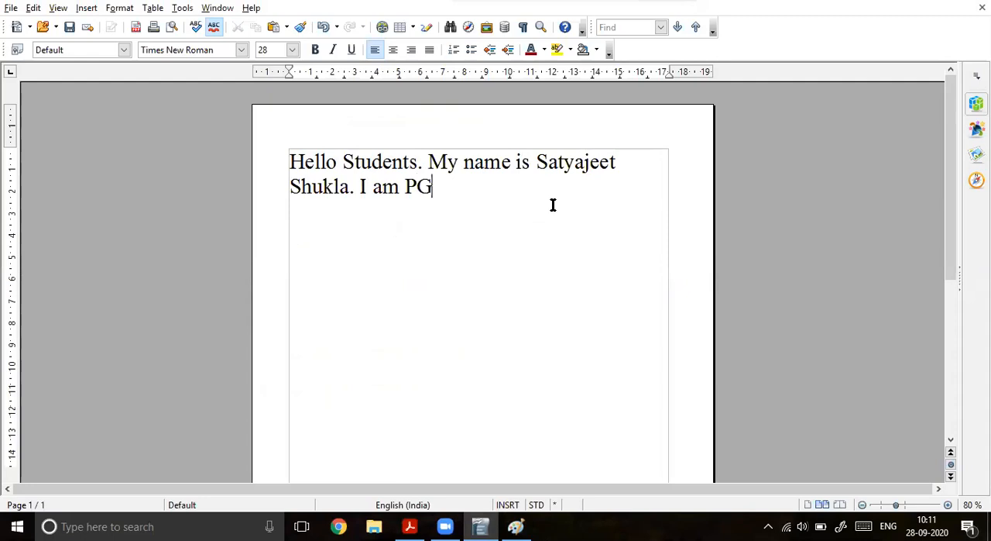
pyautogui.write('T Computer ')
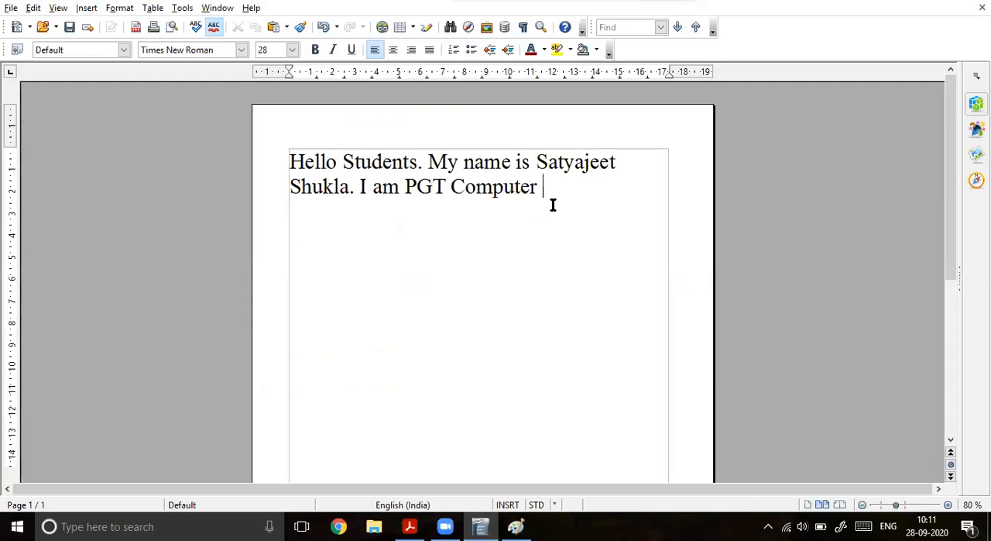
pyautogui.write('Science in Sant ATula')
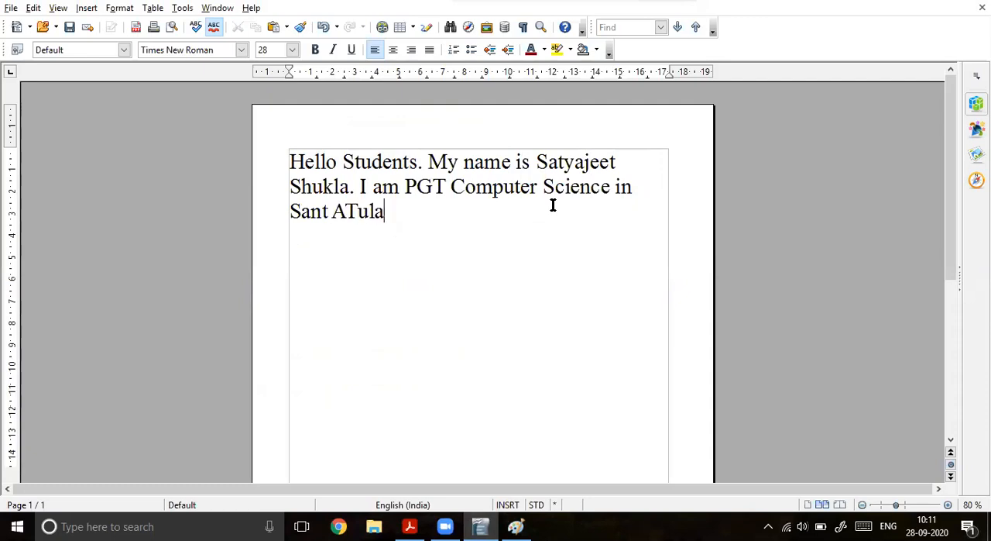
pyautogui.write('nand Resident')
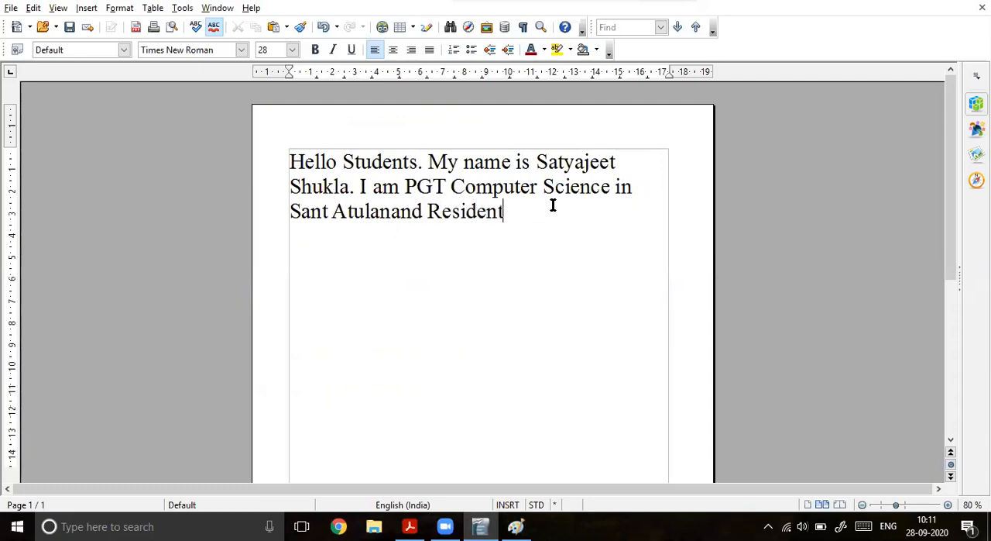
pyautogui.write('ial Academy')
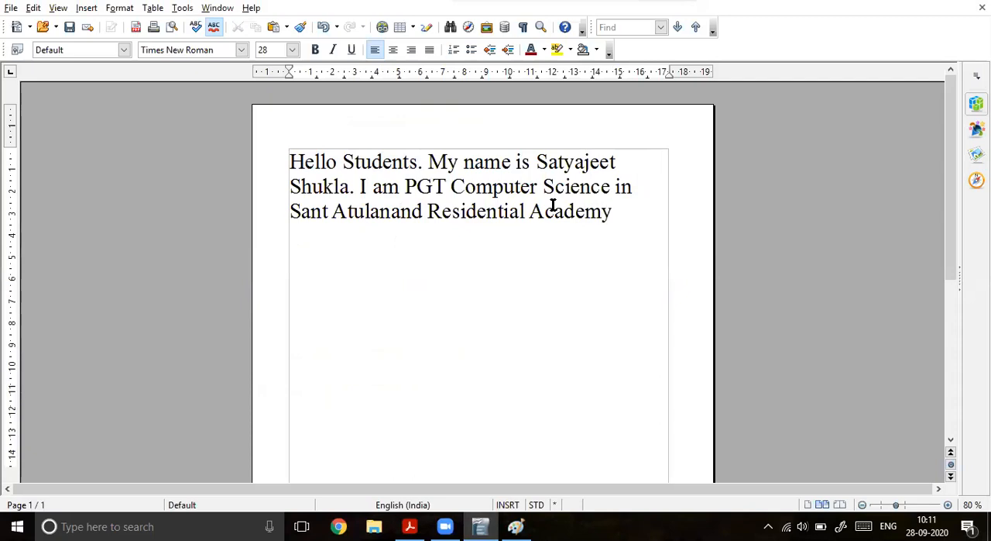
pyautogui.write('.')
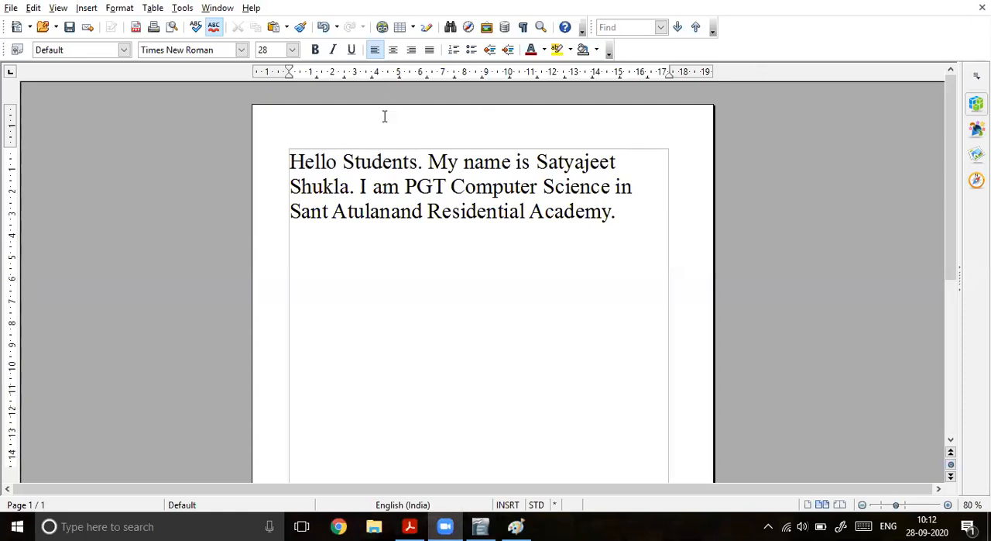
# Step: Select the paragraph's last part, and on a screen sketch circle the font color and highlighting icons, draw an arrow downward and handwrite "words ko"
pyautogui.moveTo(290, 162); pyautogui.dragTo(405, 186)
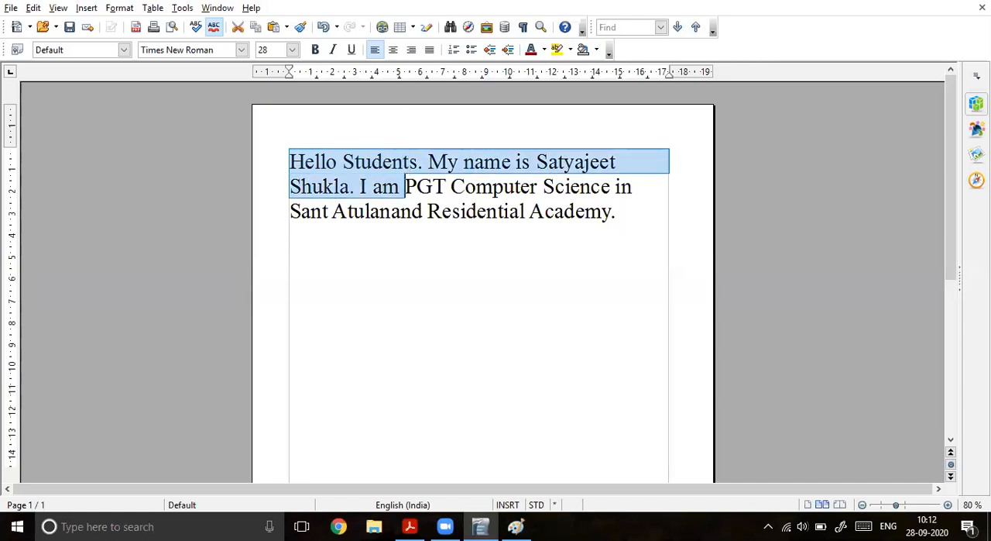
pyautogui.moveTo(619, 211); pyautogui.dragTo(432, 186)
pyautogui.click(841, 525)
pyautogui.click(829, 294)
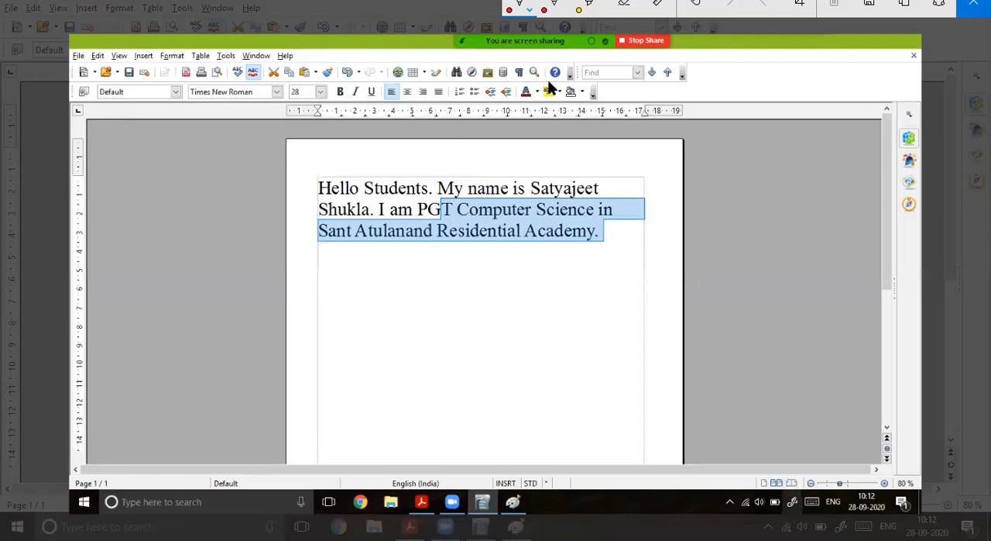
pyautogui.moveTo(529, 87)
pyautogui.mouseDown()
pyautogui.moveTo(518, 107)
pyautogui.moveTo(541, 114)
pyautogui.moveTo(561, 106)
pyautogui.moveTo(547, 80)
pyautogui.moveTo(530, 84)
pyautogui.moveTo(620, 152)
pyautogui.moveTo(607, 285)
pyautogui.moveTo(624, 308)
pyautogui.mouseUp()
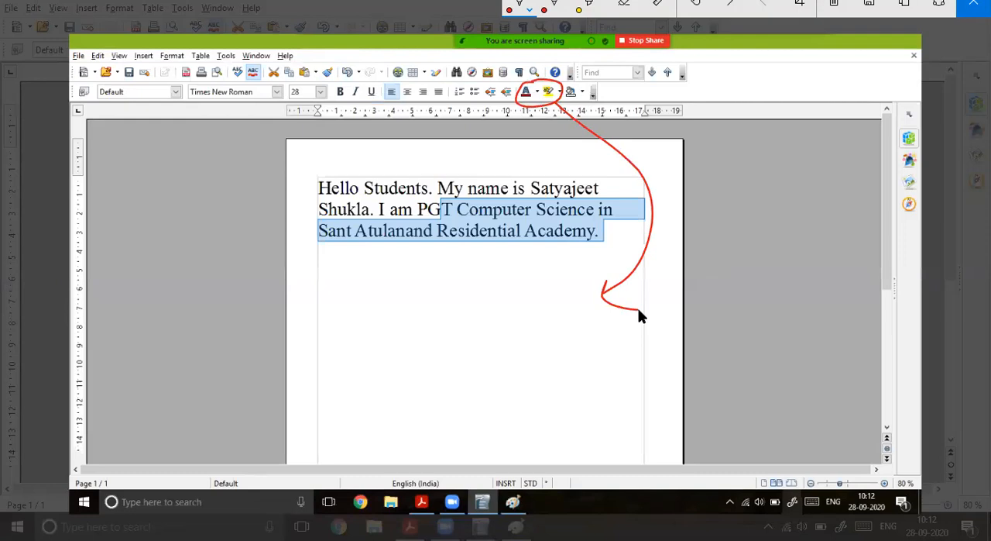
pyautogui.moveTo(405, 326); pyautogui.dragTo(540, 306)
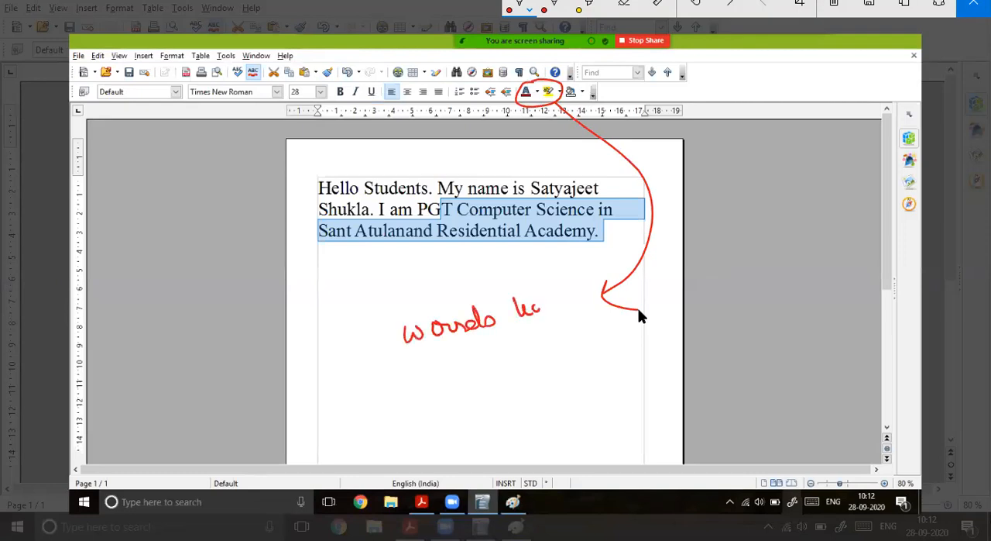
# Step: Circle the highlighting icon on the sketch and label it "Highlight" with an arrow
pyautogui.moveTo(551, 79)
pyautogui.mouseDown()
pyautogui.moveTo(543, 101)
pyautogui.moveTo(643, 137)
pyautogui.moveTo(685, 124)
pyautogui.moveTo(695, 137)
pyautogui.mouseUp()
pyautogui.moveTo(702, 128); pyautogui.dragTo(700, 156)
pyautogui.moveTo(717, 113)
pyautogui.mouseDown()
pyautogui.moveTo(742, 133)
pyautogui.moveTo(743, 164)
pyautogui.mouseUp()
pyautogui.moveTo(762, 113); pyautogui.dragTo(788, 117)
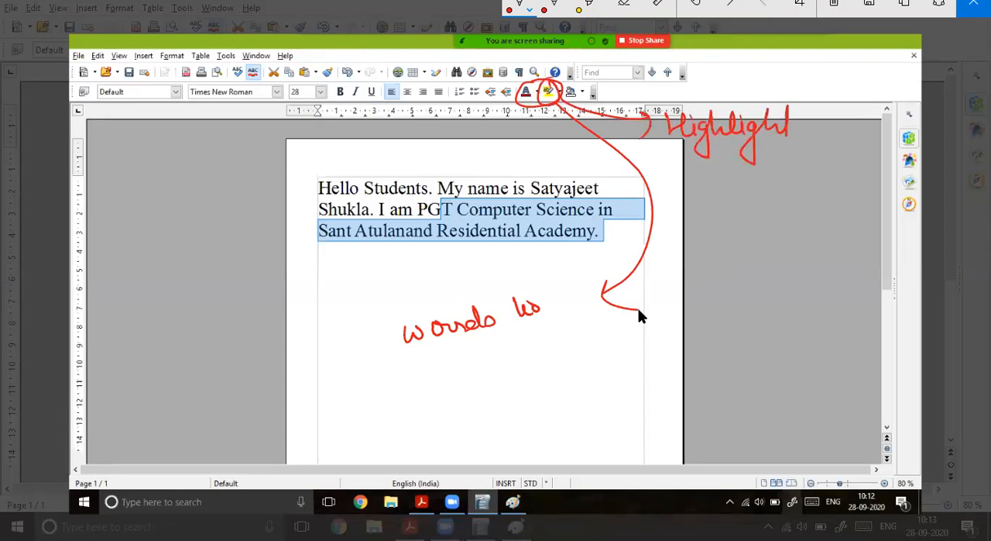
# Step: Draw an arrow from the circled font color icon on the sketch and handwrite "font colour change" beside it
pyautogui.moveTo(535, 101)
pyautogui.mouseDown()
pyautogui.moveTo(471, 121)
pyautogui.moveTo(293, 256)
pyautogui.moveTo(359, 276)
pyautogui.mouseUp()
pyautogui.moveTo(360, 269); pyautogui.dragTo(355, 299)
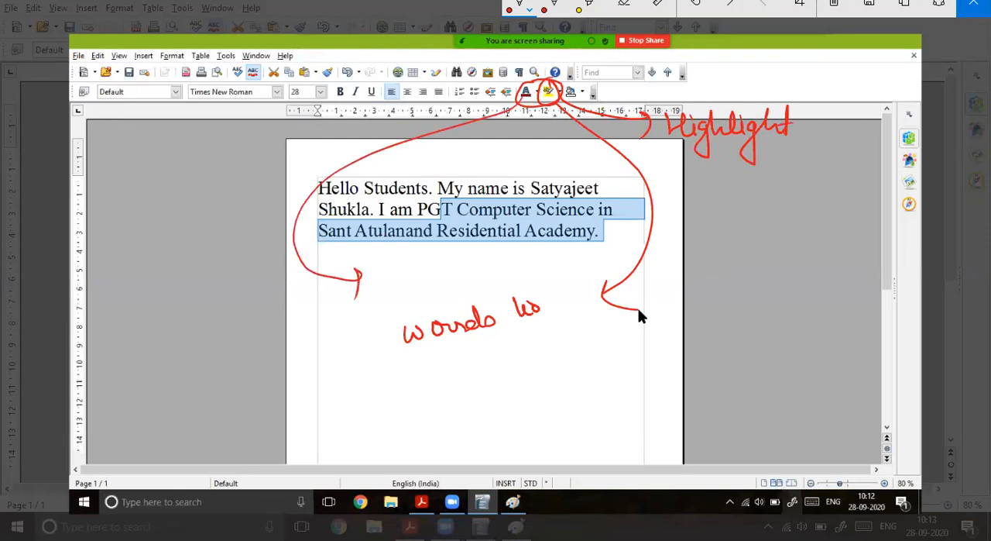
pyautogui.moveTo(384, 252); pyautogui.dragTo(372, 297)
pyautogui.moveTo(369, 277)
pyautogui.mouseDown()
pyautogui.moveTo(419, 268)
pyautogui.moveTo(428, 277)
pyautogui.mouseUp()
pyautogui.moveTo(416, 265)
pyautogui.mouseDown()
pyautogui.moveTo(441, 259)
pyautogui.moveTo(463, 272)
pyautogui.moveTo(471, 260)
pyautogui.mouseUp()
pyautogui.moveTo(468, 261); pyautogui.dragTo(525, 243)
pyautogui.moveTo(443, 279)
pyautogui.mouseDown()
pyautogui.moveTo(481, 296)
pyautogui.moveTo(527, 268)
pyautogui.mouseUp()
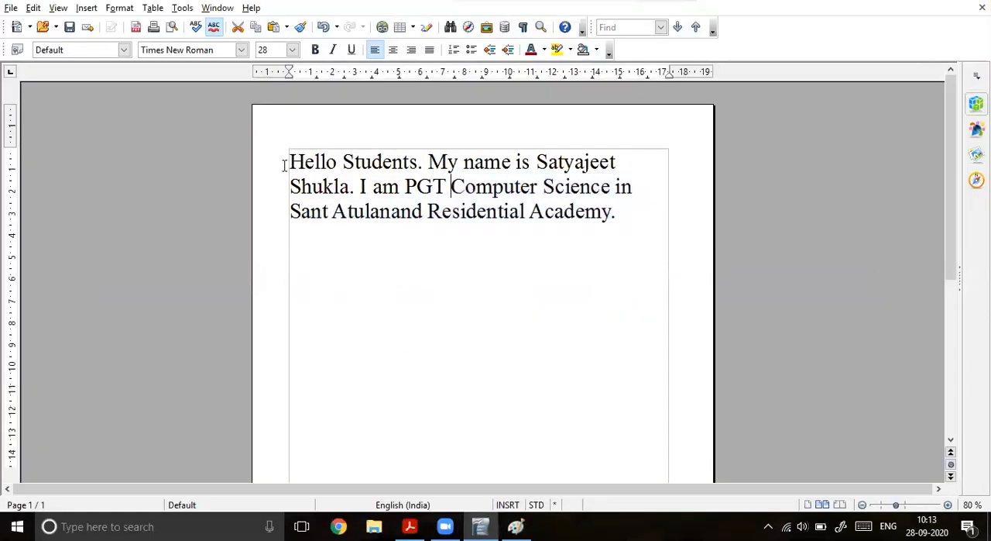
# Step: Select the paragraph's first two sentences and set their font colour to the red Chart 11
pyautogui.click(291, 162)
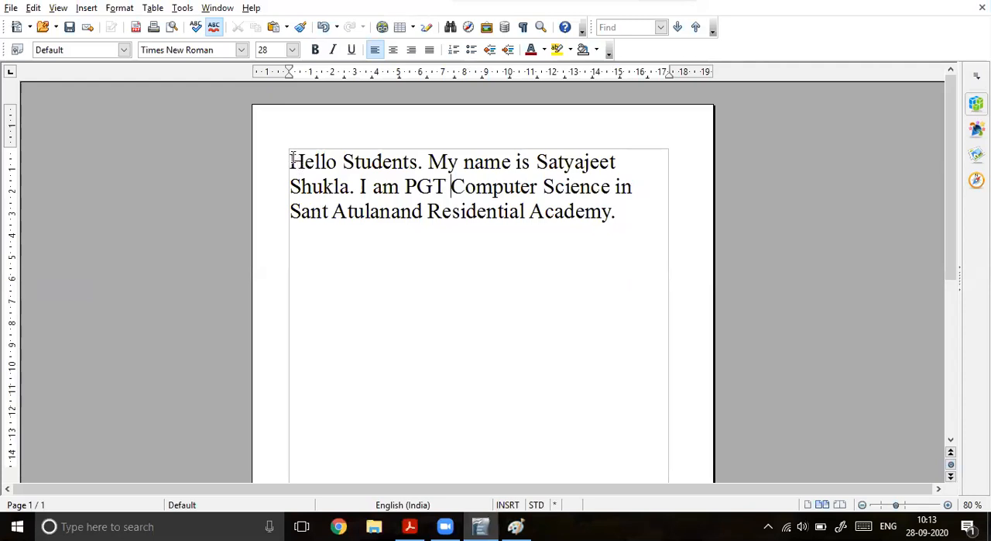
pyautogui.click(291, 160)
pyautogui.moveTo(294, 160); pyautogui.dragTo(356, 188)
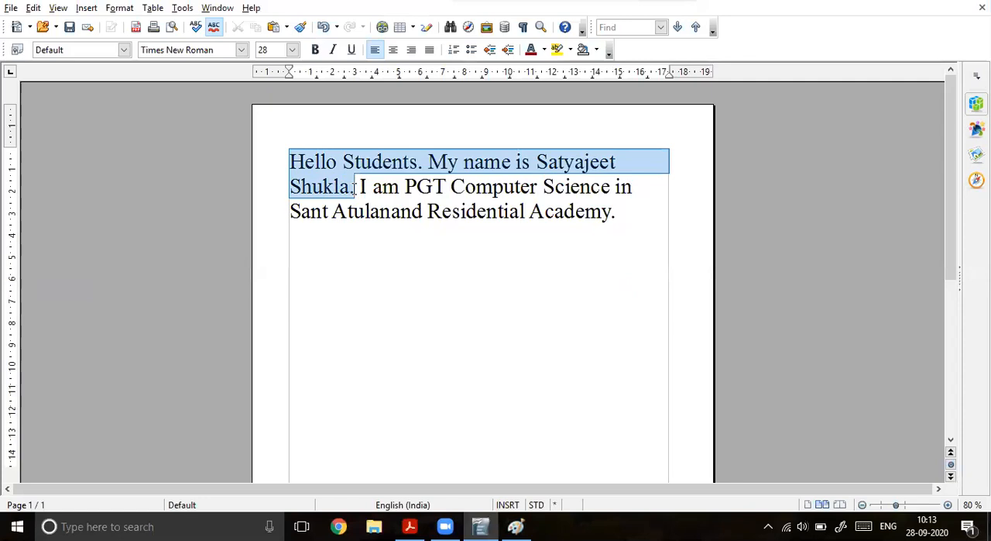
pyautogui.click(544, 50)
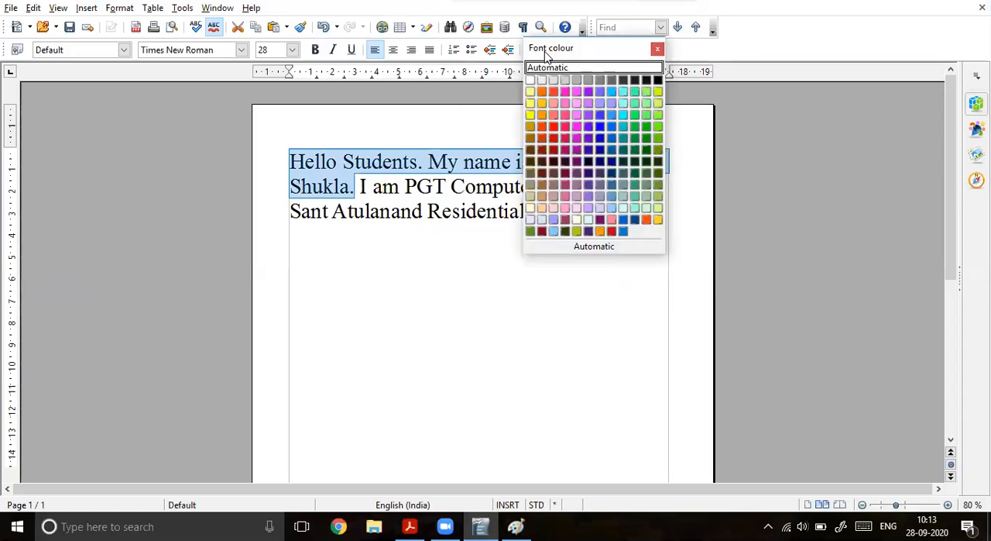
pyautogui.click(612, 232)
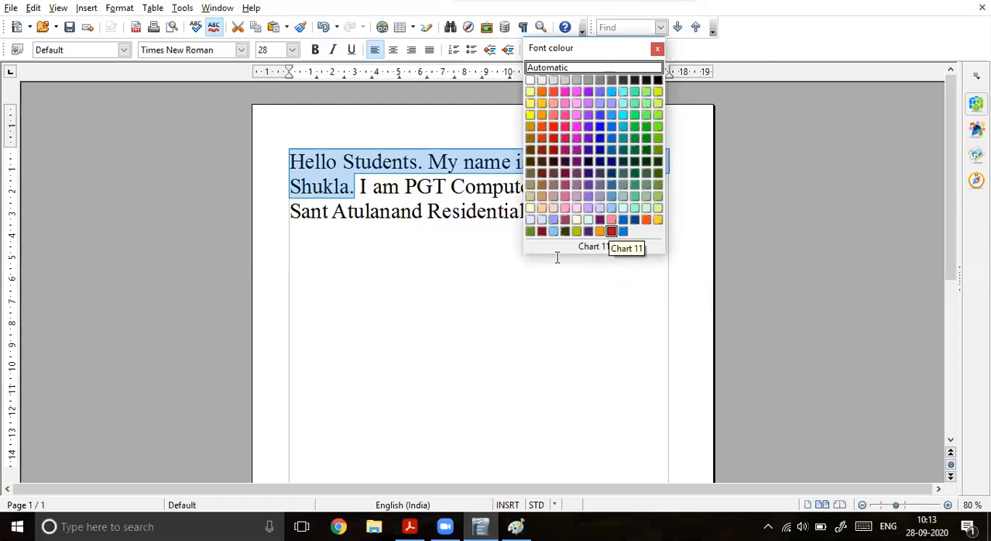
# Step: Reselect the two red opening sentences and highlight them in yellow
pyautogui.moveTo(350, 187); pyautogui.dragTo(289, 161)
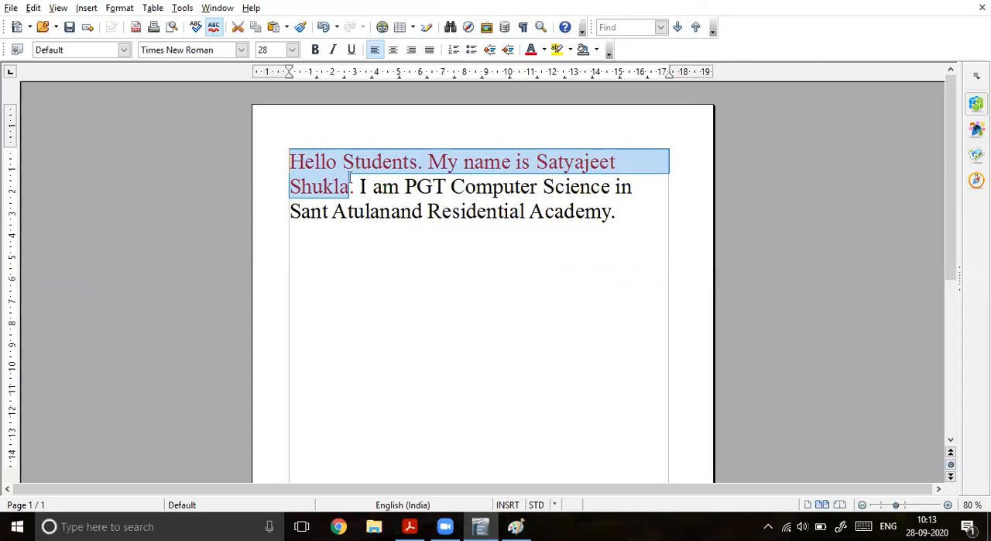
pyautogui.moveTo(354, 185); pyautogui.dragTo(290, 161)
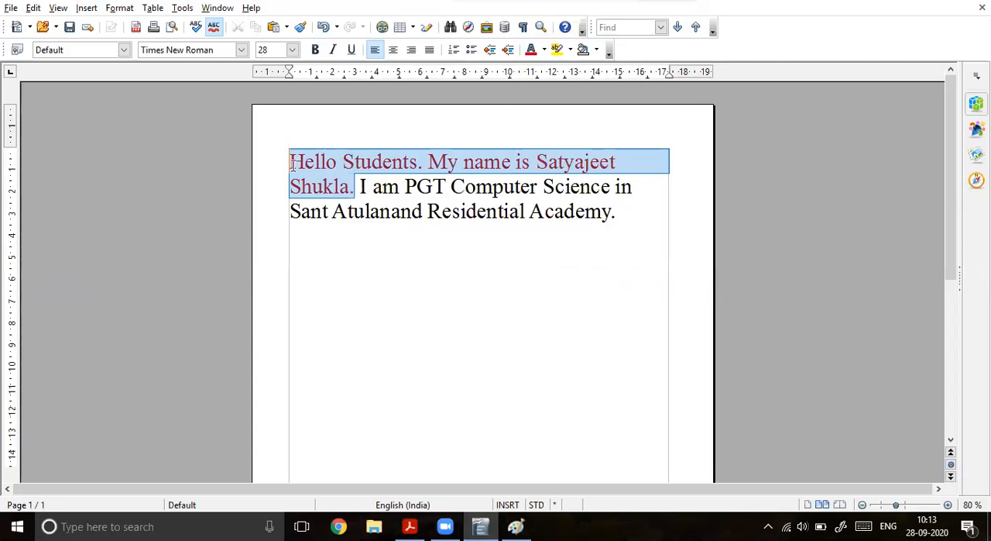
pyautogui.click(557, 50)
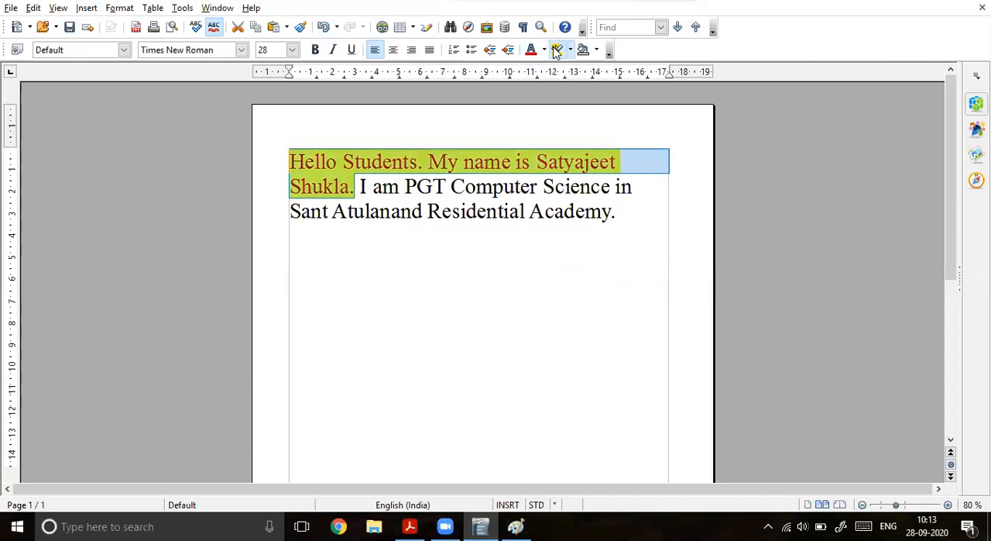
pyautogui.click(467, 258)
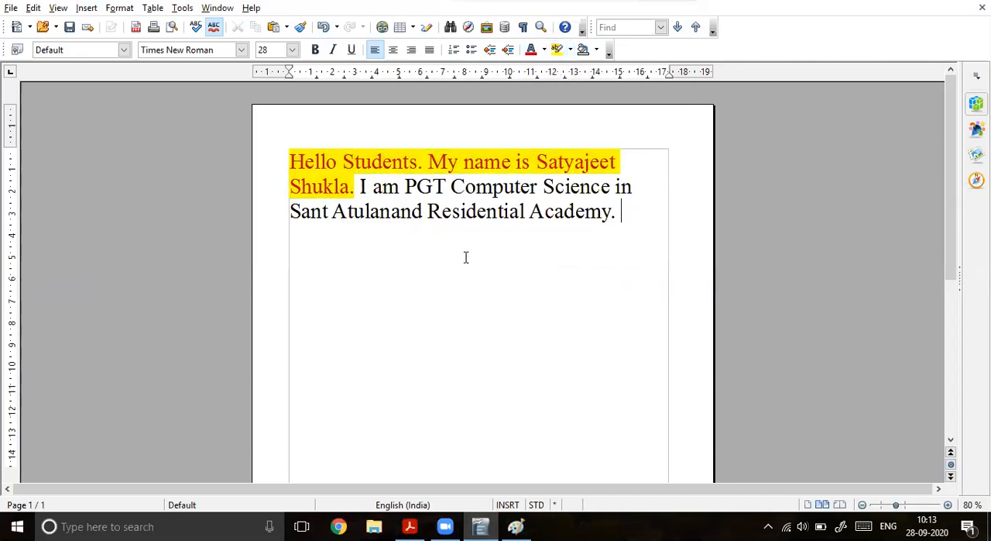
# Step: Select the highlighted sentences, and on a screen sketch draw an arrow from the bold icon labelled "Bold → Ctrl+B"
pyautogui.moveTo(361, 185); pyautogui.dragTo(291, 162)
pyautogui.click(355, 189)
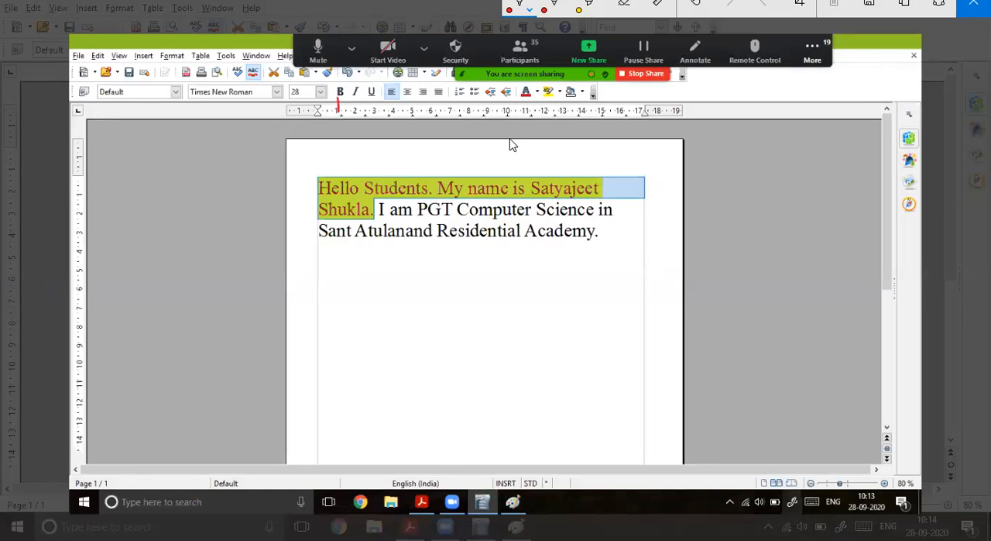
pyautogui.moveTo(338, 112); pyautogui.dragTo(338, 140)
pyautogui.moveTo(332, 135); pyautogui.dragTo(349, 135)
pyautogui.moveTo(316, 152); pyautogui.dragTo(314, 172)
pyautogui.moveTo(311, 153)
pyautogui.mouseDown()
pyautogui.moveTo(314, 170)
pyautogui.moveTo(336, 158)
pyautogui.mouseUp()
pyautogui.moveTo(341, 146)
pyautogui.mouseDown()
pyautogui.moveTo(343, 169)
pyautogui.moveTo(404, 169)
pyautogui.mouseUp()
pyautogui.moveTo(416, 152)
pyautogui.mouseDown()
pyautogui.moveTo(432, 170)
pyautogui.moveTo(457, 171)
pyautogui.mouseUp()
pyautogui.moveTo(453, 159); pyautogui.dragTo(471, 170)
pyautogui.moveTo(467, 148); pyautogui.dragTo(469, 170)
# Step: Draw an arrow from the italic icon on the sketch and handwrite "Italic" at its end
pyautogui.moveTo(355, 96)
pyautogui.mouseDown()
pyautogui.moveTo(519, 136)
pyautogui.moveTo(541, 163)
pyautogui.mouseUp()
pyautogui.moveTo(531, 143); pyautogui.dragTo(546, 141)
pyautogui.moveTo(529, 163)
pyautogui.mouseDown()
pyautogui.moveTo(556, 164)
pyautogui.moveTo(572, 147)
pyautogui.mouseUp()
pyautogui.moveTo(579, 149)
pyautogui.mouseDown()
pyautogui.moveTo(570, 158)
pyautogui.moveTo(589, 160)
pyautogui.mouseUp()
pyautogui.moveTo(590, 138); pyautogui.dragTo(599, 161)
pyautogui.moveTo(614, 148); pyautogui.dragTo(612, 162)
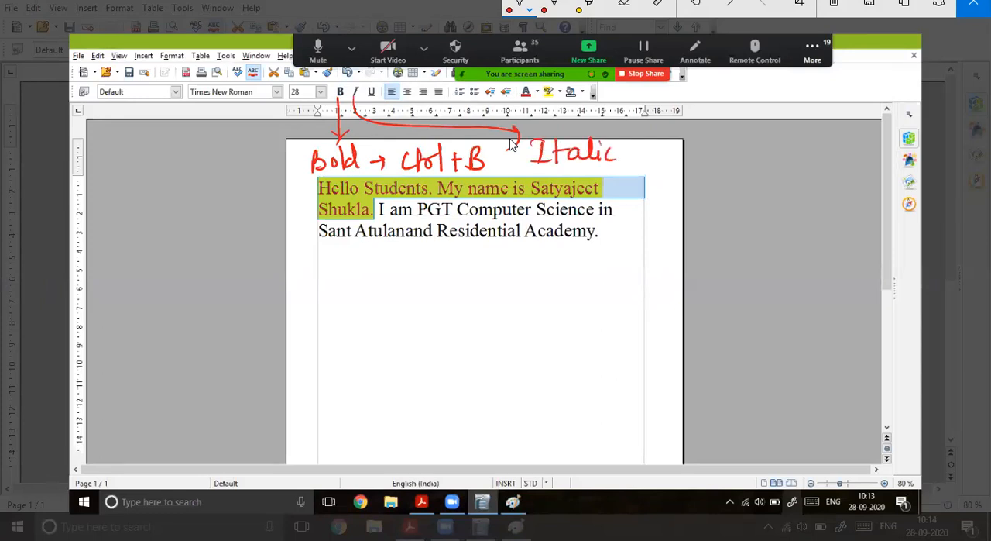
# Step: Handwrite a short name sample next to the Italic label and repeat it in smaller writing underneath
pyautogui.moveTo(660, 141); pyautogui.dragTo(651, 166)
pyautogui.moveTo(674, 155)
pyautogui.mouseDown()
pyautogui.moveTo(669, 164)
pyautogui.moveTo(685, 166)
pyautogui.mouseUp()
pyautogui.moveTo(692, 137)
pyautogui.mouseDown()
pyautogui.moveTo(687, 165)
pyautogui.moveTo(701, 183)
pyautogui.mouseUp()
pyautogui.moveTo(728, 151)
pyautogui.mouseDown()
pyautogui.moveTo(730, 165)
pyautogui.moveTo(697, 209)
pyautogui.moveTo(725, 208)
pyautogui.mouseUp()
pyautogui.moveTo(736, 187); pyautogui.dragTo(731, 220)
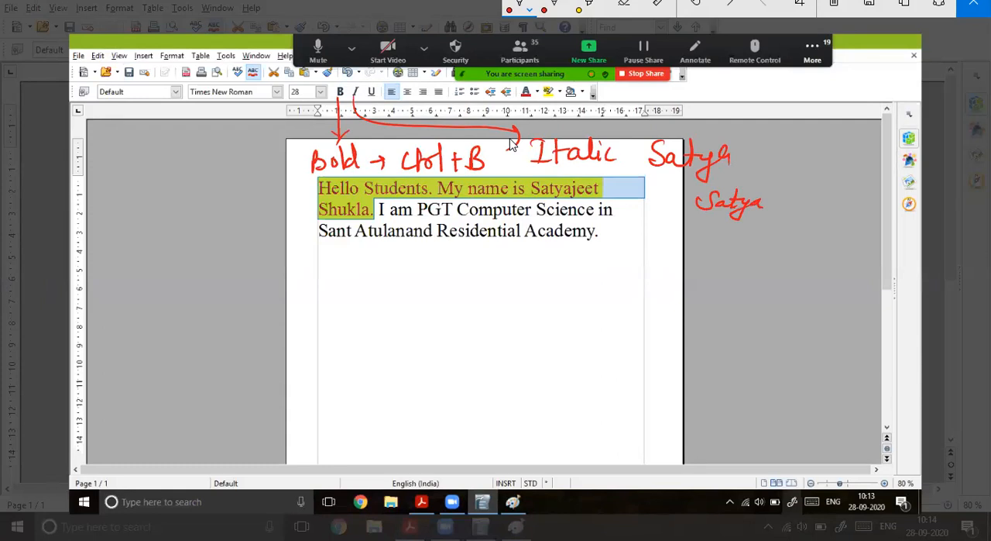
# Step: Draw a long arrow line from the underline icon and handwrite "Ctrl+I" beneath the Italic label
pyautogui.moveTo(371, 96)
pyautogui.mouseDown()
pyautogui.moveTo(479, 114)
pyautogui.moveTo(671, 118)
pyautogui.moveTo(790, 160)
pyautogui.mouseUp()
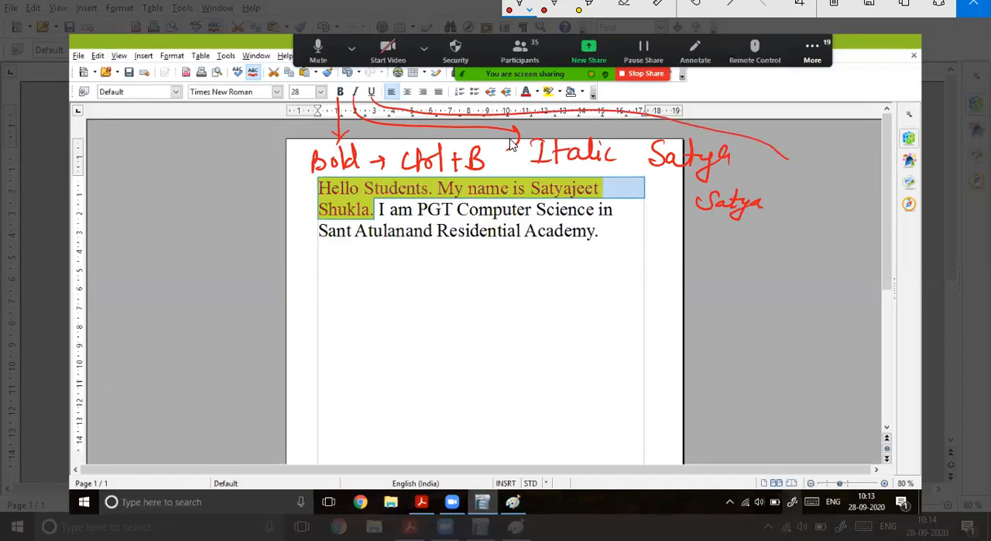
pyautogui.moveTo(558, 176); pyautogui.dragTo(571, 175)
pyautogui.moveTo(576, 159); pyautogui.dragTo(575, 180)
pyautogui.moveTo(571, 168); pyautogui.dragTo(581, 166)
pyautogui.moveTo(582, 168); pyautogui.dragTo(595, 179)
pyautogui.moveTo(604, 169); pyautogui.dragTo(632, 159)
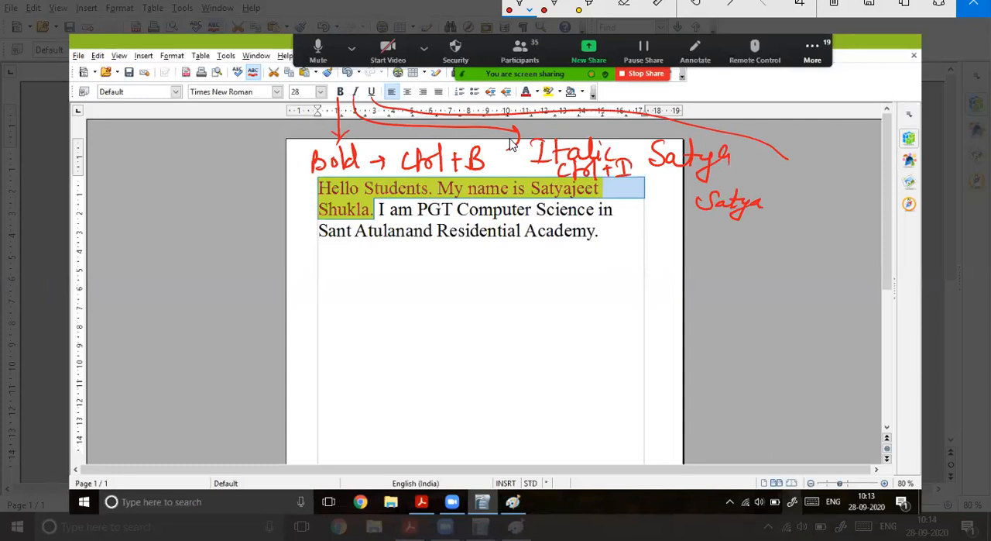
# Step: Finish the underline icon's arrow and handwrite its two-line label at the arrow's end
pyautogui.moveTo(384, 73); pyautogui.dragTo(394, 99)
pyautogui.moveTo(794, 159)
pyautogui.mouseDown()
pyautogui.moveTo(788, 177)
pyautogui.moveTo(801, 180)
pyautogui.mouseUp()
pyautogui.moveTo(802, 175); pyautogui.dragTo(850, 165)
pyautogui.moveTo(841, 155); pyautogui.dragTo(841, 178)
pyautogui.moveTo(854, 158)
pyautogui.mouseDown()
pyautogui.moveTo(857, 170)
pyautogui.moveTo(859, 157)
pyautogui.mouseUp()
pyautogui.moveTo(790, 199)
pyautogui.mouseDown()
pyautogui.moveTo(808, 219)
pyautogui.moveTo(824, 216)
pyautogui.mouseUp()
pyautogui.moveTo(829, 208)
pyautogui.mouseDown()
pyautogui.moveTo(830, 192)
pyautogui.moveTo(845, 217)
pyautogui.mouseUp()
pyautogui.moveTo(847, 217); pyautogui.dragTo(860, 217)
pyautogui.moveTo(861, 213); pyautogui.dragTo(903, 206)
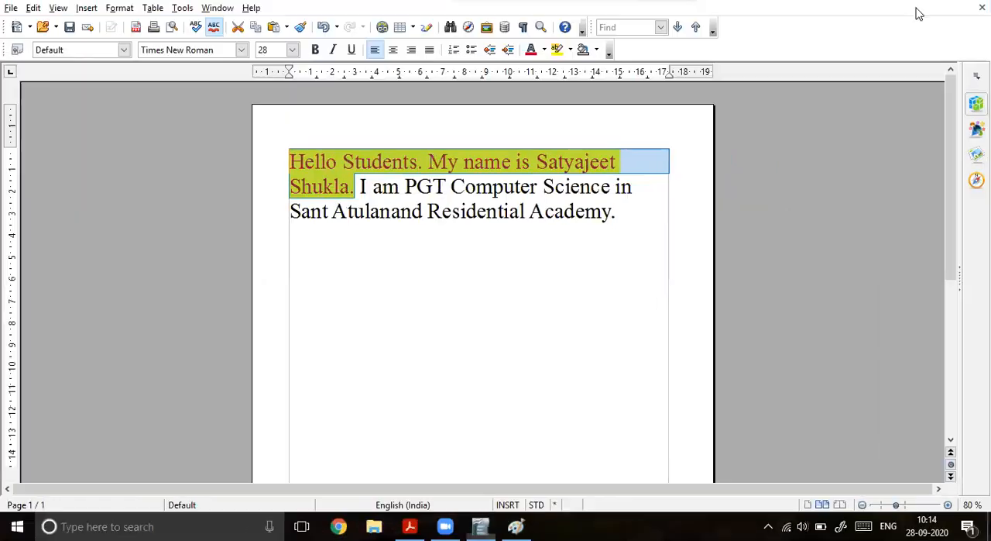
# Step: Make the two highlighted opening sentences bold and italic
pyautogui.click(315, 49)
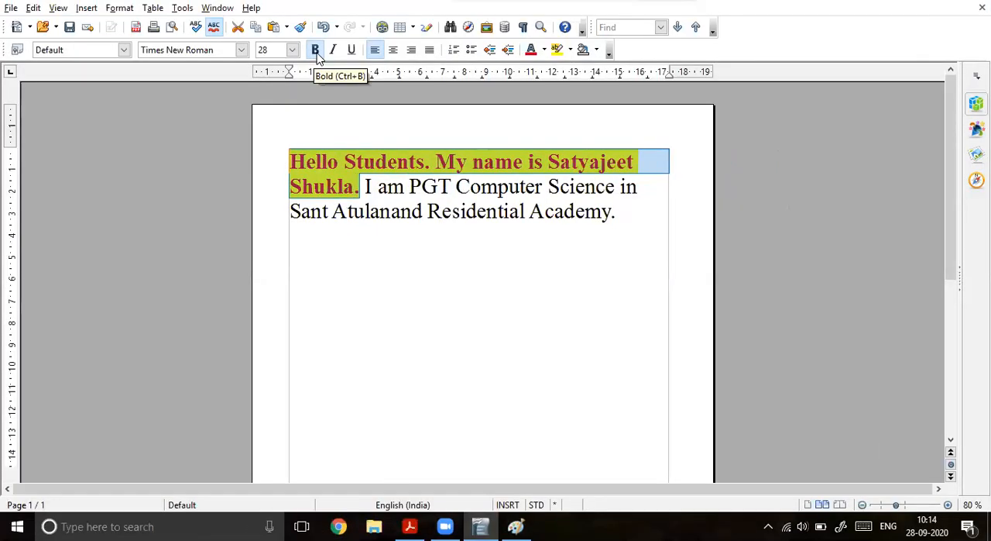
pyautogui.click(378, 211)
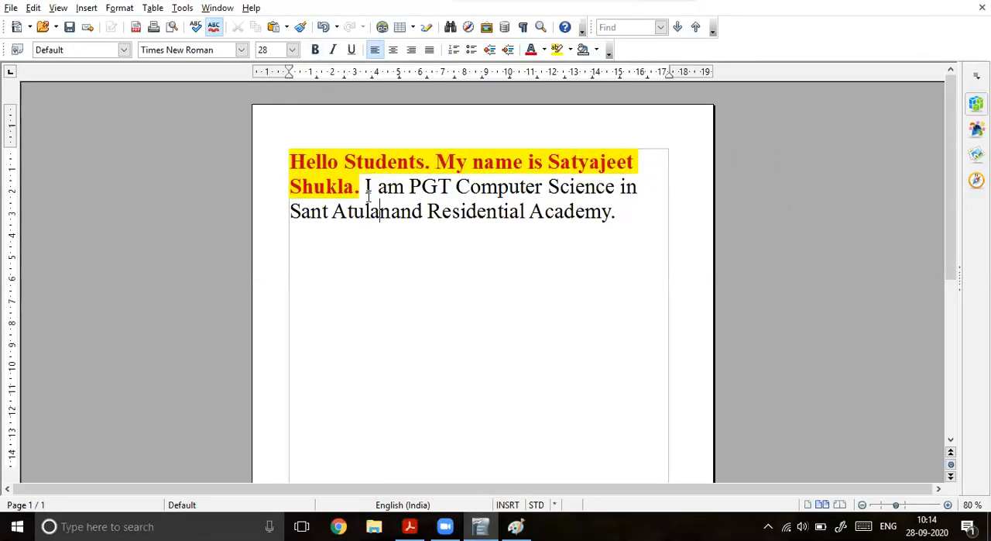
pyautogui.moveTo(361, 186); pyautogui.dragTo(290, 161)
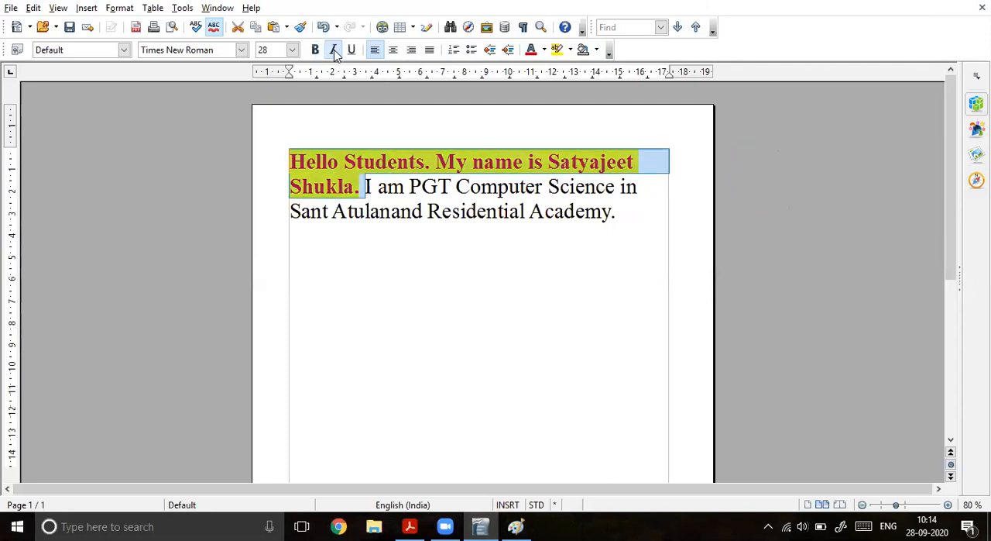
pyautogui.click(333, 50)
pyautogui.click(426, 297)
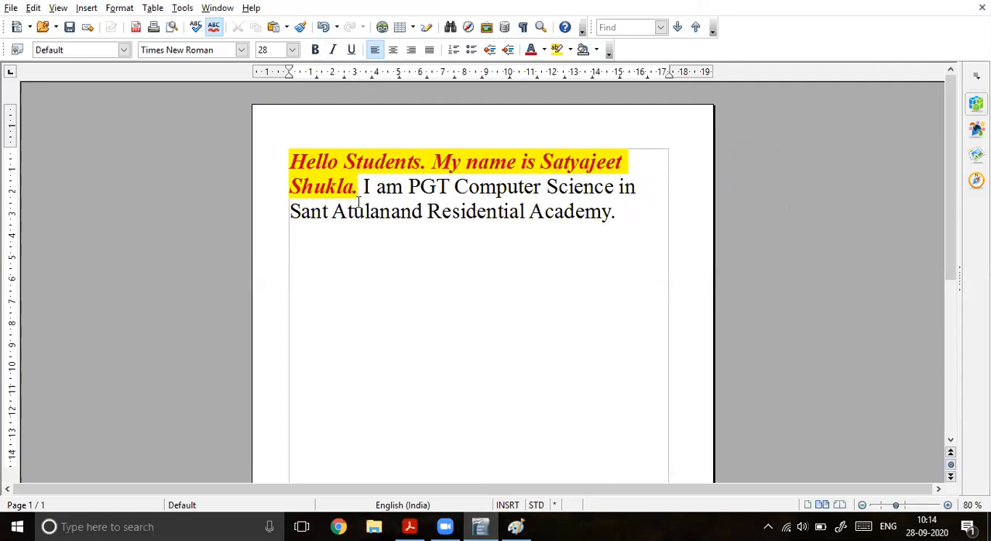
# Step: Underline the two highlighted opening sentences
pyautogui.moveTo(358, 187); pyautogui.dragTo(290, 161)
pyautogui.click(350, 50)
pyautogui.click(385, 297)
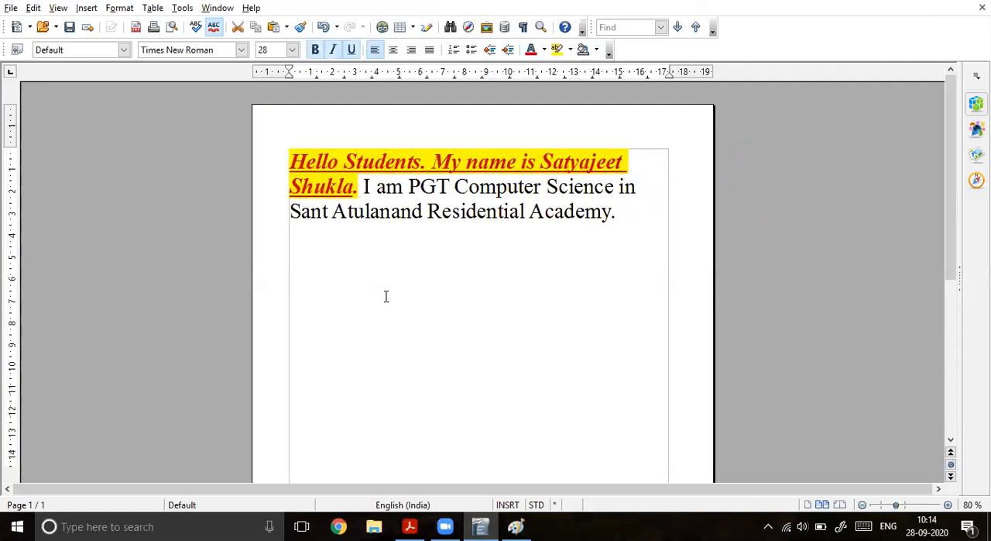
pyautogui.click(949, 505)
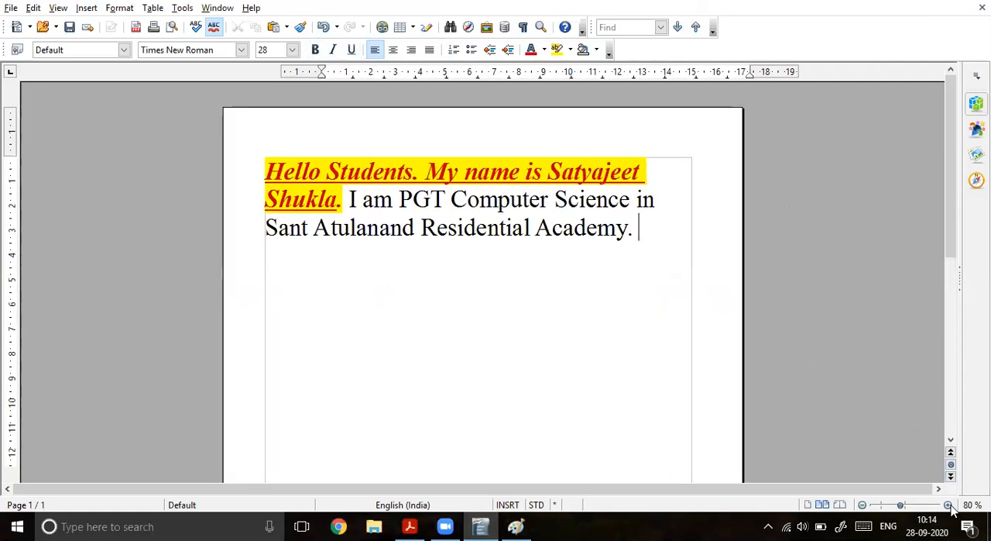
pyautogui.click(949, 505)
pyautogui.click(949, 505)
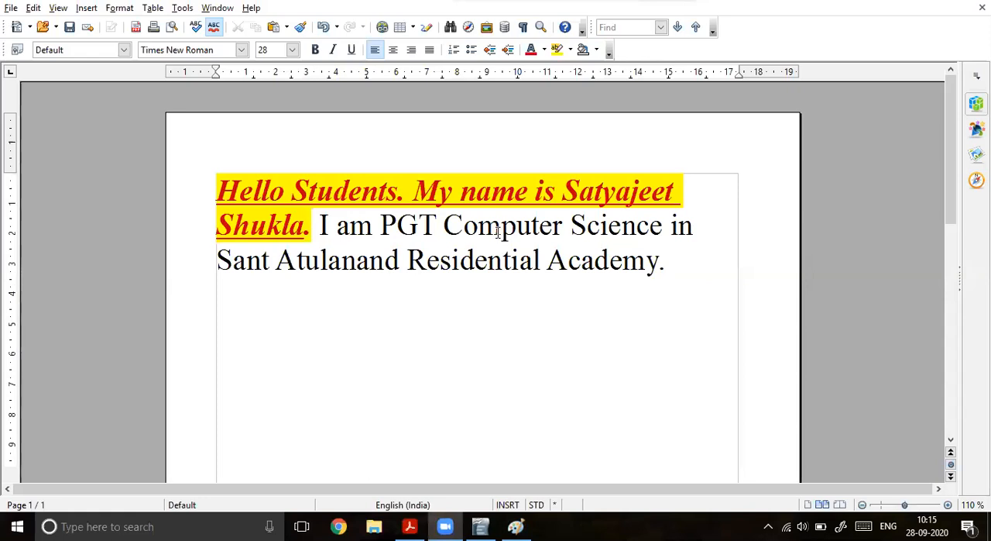
# Step: Circle the font name box on a new screen sketch, label it "Font Style" with an arrow, and close the sketch
pyautogui.click(308, 229)
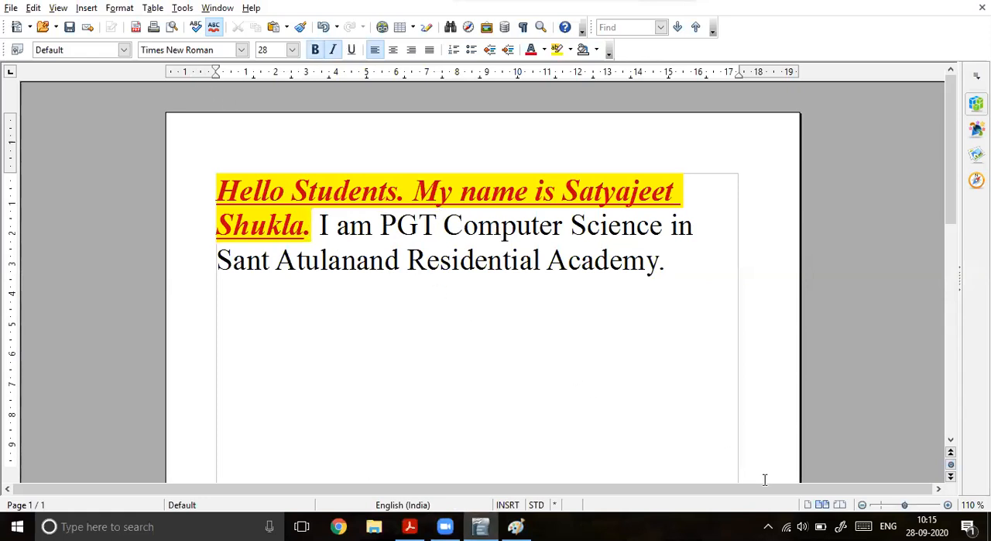
pyautogui.click(841, 527)
pyautogui.click(796, 233)
pyautogui.moveTo(195, 78); pyautogui.dragTo(179, 94)
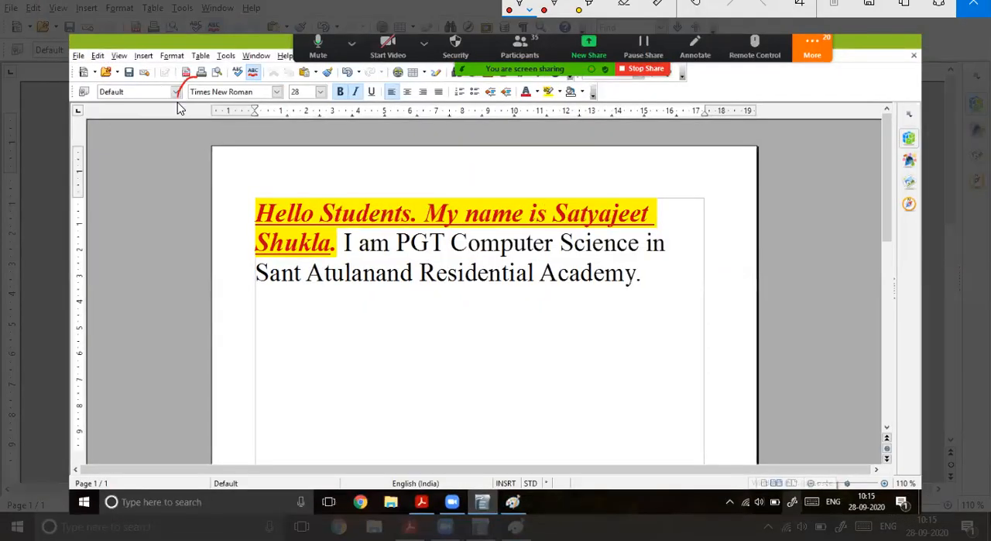
pyautogui.moveTo(275, 108)
pyautogui.mouseDown()
pyautogui.moveTo(285, 81)
pyautogui.moveTo(205, 77)
pyautogui.mouseUp()
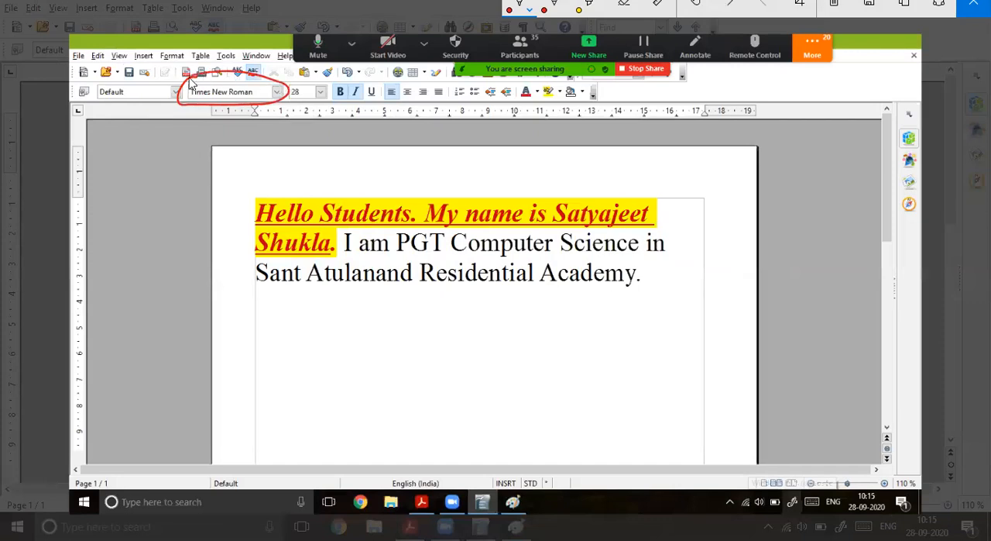
pyautogui.moveTo(190, 107)
pyautogui.mouseDown()
pyautogui.moveTo(227, 173)
pyautogui.moveTo(240, 177)
pyautogui.moveTo(257, 161)
pyautogui.moveTo(255, 174)
pyautogui.mouseUp()
pyautogui.moveTo(263, 172); pyautogui.dragTo(288, 182)
pyautogui.moveTo(281, 169); pyautogui.dragTo(334, 181)
pyautogui.moveTo(326, 167); pyautogui.dragTo(344, 165)
pyautogui.moveTo(347, 166)
pyautogui.mouseDown()
pyautogui.moveTo(361, 165)
pyautogui.moveTo(350, 190)
pyautogui.mouseUp()
pyautogui.moveTo(361, 173); pyautogui.dragTo(383, 160)
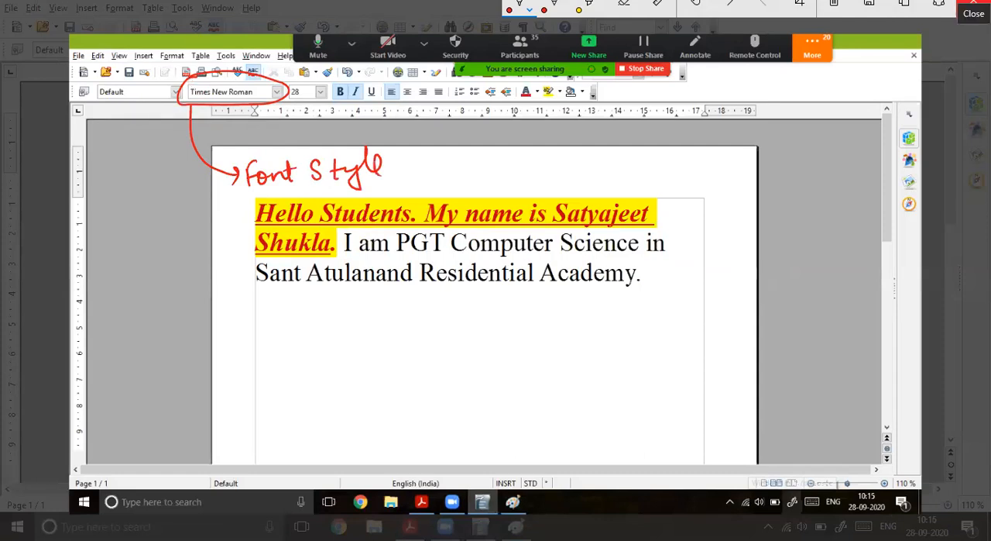
pyautogui.click(973, 4)
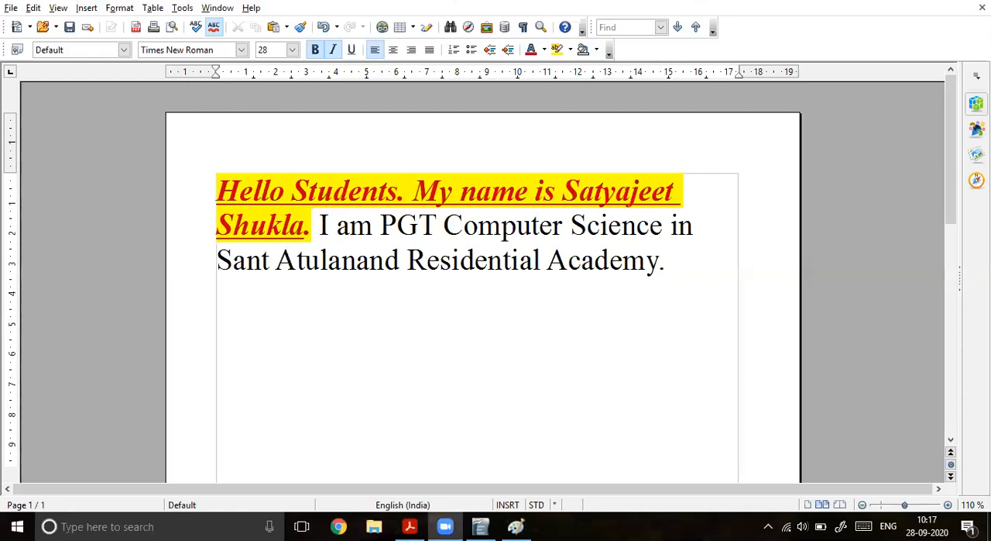
# Step: Start another screen sketch, circle the Times New Roman font box again, and add an arrow labelled "font style"
pyautogui.click(841, 526)
pyautogui.click(827, 289)
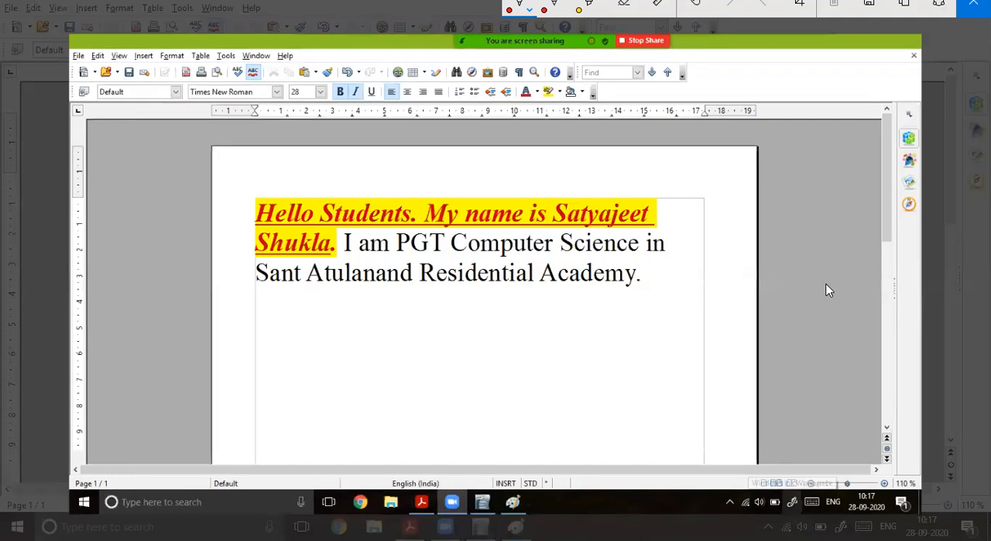
pyautogui.moveTo(183, 96)
pyautogui.mouseDown()
pyautogui.moveTo(234, 104)
pyautogui.moveTo(282, 86)
pyautogui.moveTo(204, 80)
pyautogui.moveTo(185, 87)
pyautogui.moveTo(271, 96)
pyautogui.mouseUp()
pyautogui.moveTo(215, 114); pyautogui.dragTo(233, 158)
pyautogui.moveTo(253, 156)
pyautogui.mouseDown()
pyautogui.moveTo(254, 177)
pyautogui.moveTo(262, 154)
pyautogui.mouseUp()
pyautogui.moveTo(250, 165); pyautogui.dragTo(264, 162)
pyautogui.moveTo(263, 166); pyautogui.dragTo(296, 179)
pyautogui.moveTo(285, 164)
pyautogui.mouseDown()
pyautogui.moveTo(320, 169)
pyautogui.moveTo(318, 179)
pyautogui.mouseUp()
pyautogui.moveTo(333, 157)
pyautogui.mouseDown()
pyautogui.moveTo(333, 178)
pyautogui.moveTo(342, 164)
pyautogui.mouseUp()
pyautogui.moveTo(342, 165)
pyautogui.mouseDown()
pyautogui.moveTo(351, 191)
pyautogui.moveTo(366, 149)
pyautogui.mouseUp()
pyautogui.moveTo(370, 169); pyautogui.dragTo(379, 177)
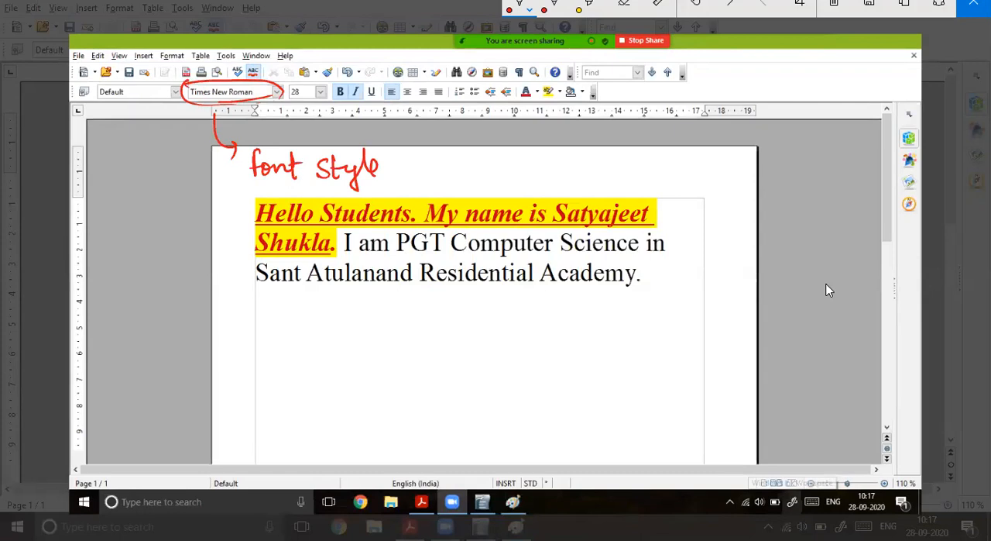
# Step: Circle the font size box on the sketch and label it "Font Size" with an arrow
pyautogui.moveTo(291, 78)
pyautogui.mouseDown()
pyautogui.moveTo(317, 107)
pyautogui.moveTo(288, 80)
pyautogui.moveTo(427, 147)
pyautogui.mouseUp()
pyautogui.moveTo(419, 141)
pyautogui.mouseDown()
pyautogui.moveTo(412, 163)
pyautogui.moveTo(470, 156)
pyautogui.mouseUp()
pyautogui.moveTo(461, 174); pyautogui.dragTo(486, 180)
pyautogui.moveTo(488, 182); pyautogui.dragTo(503, 184)
pyautogui.moveTo(496, 170); pyautogui.dragTo(567, 183)
pyautogui.moveTo(566, 175); pyautogui.dragTo(576, 180)
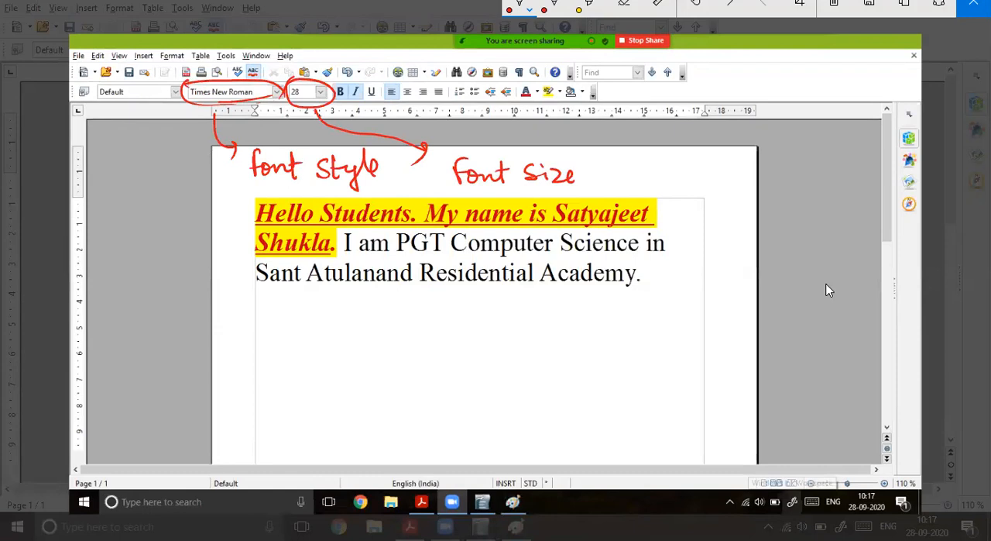
# Step: Illustrate font size on the sketch with a small letter S, the number 44 and a larger letter S
pyautogui.moveTo(660, 167); pyautogui.dragTo(647, 189)
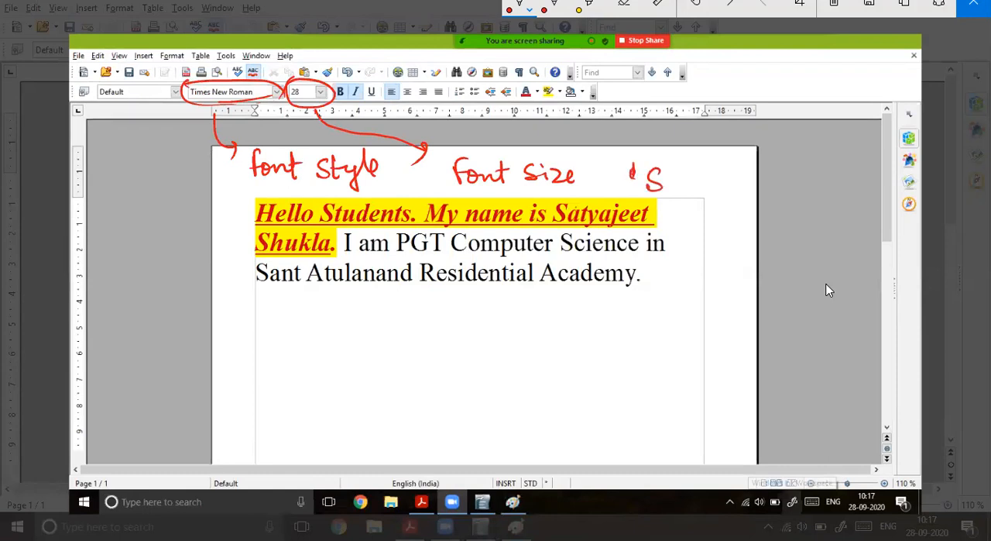
pyautogui.moveTo(555, 126); pyautogui.dragTo(564, 137)
pyautogui.moveTo(562, 127)
pyautogui.mouseDown()
pyautogui.moveTo(561, 148)
pyautogui.moveTo(580, 137)
pyautogui.mouseUp()
pyautogui.moveTo(579, 134); pyautogui.dragTo(578, 157)
pyautogui.moveTo(717, 141)
pyautogui.mouseDown()
pyautogui.moveTo(714, 187)
pyautogui.moveTo(691, 184)
pyautogui.mouseUp()
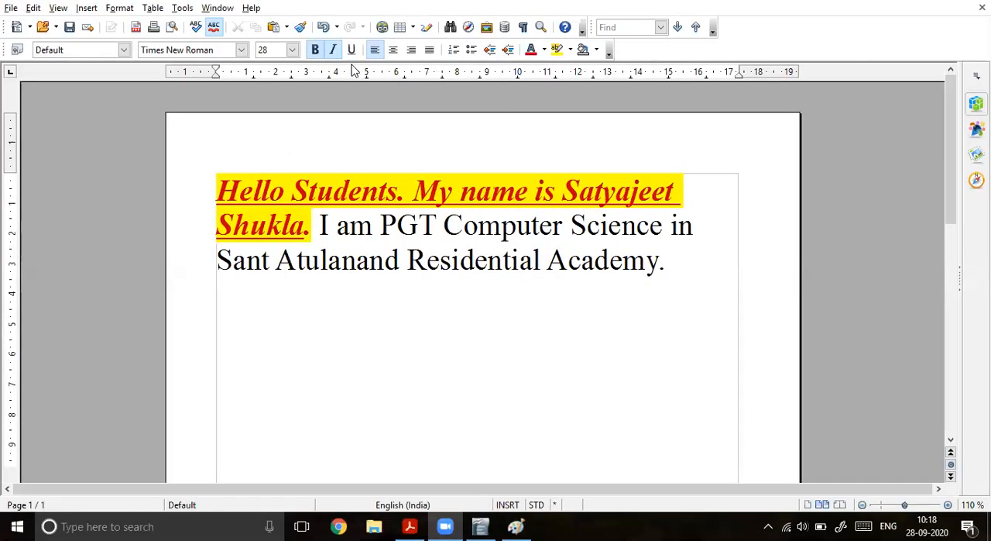
# Step: Close the sketch and change the font of the yellow-highlighted opening sentences to Roman
pyautogui.click(308, 224)
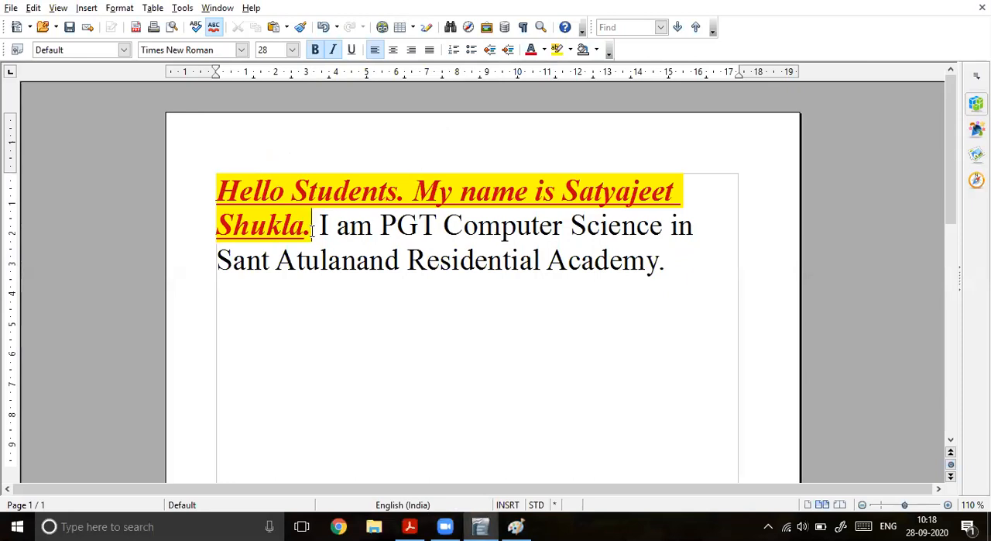
pyautogui.moveTo(281, 219); pyautogui.dragTo(222, 193)
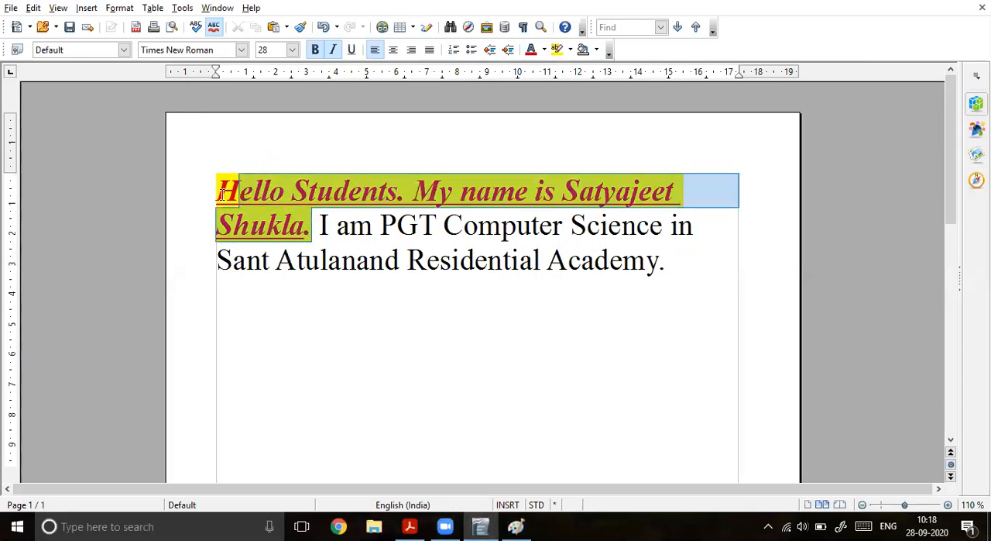
pyautogui.click(242, 49)
pyautogui.scroll(-10, 230, 96)
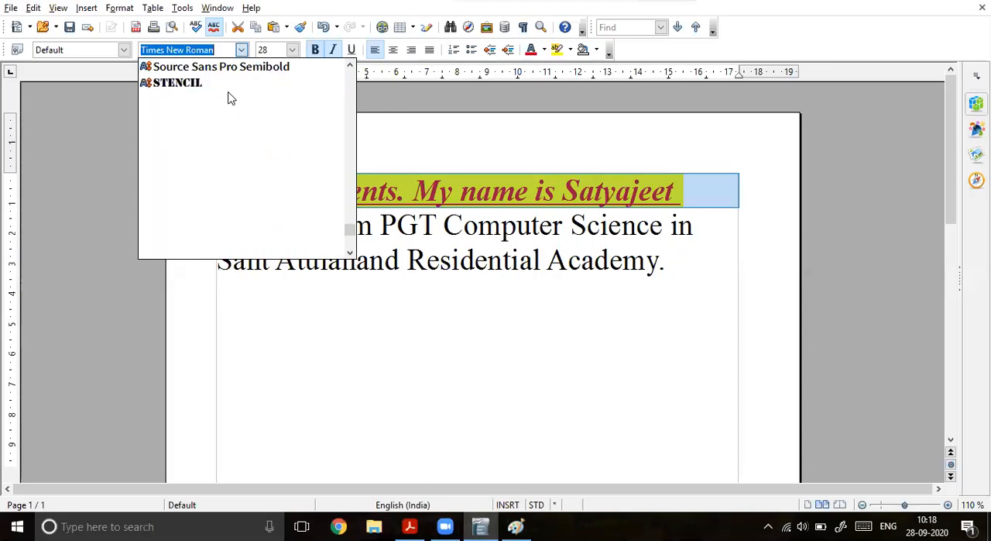
pyautogui.scroll(10, 229, 98)
pyautogui.click(196, 88)
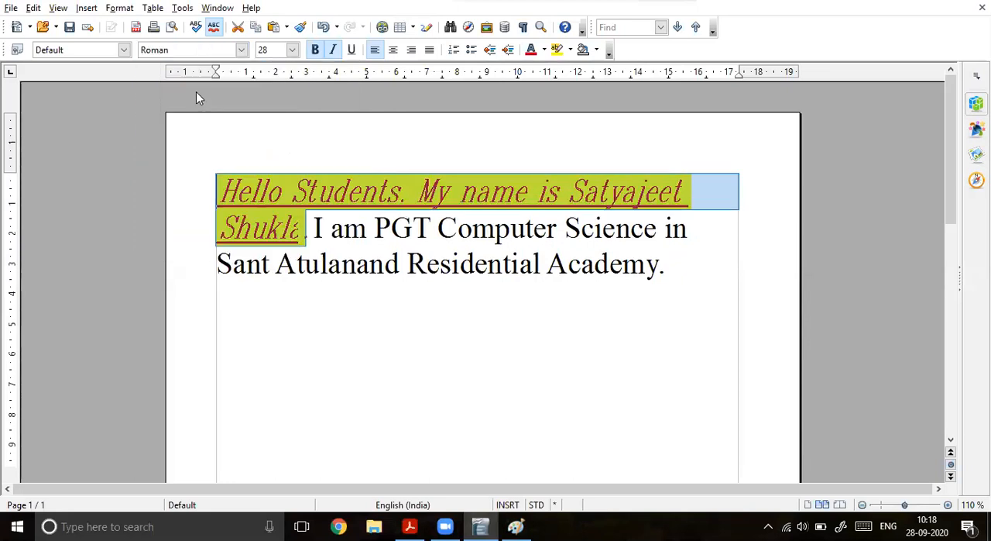
pyautogui.click(307, 231)
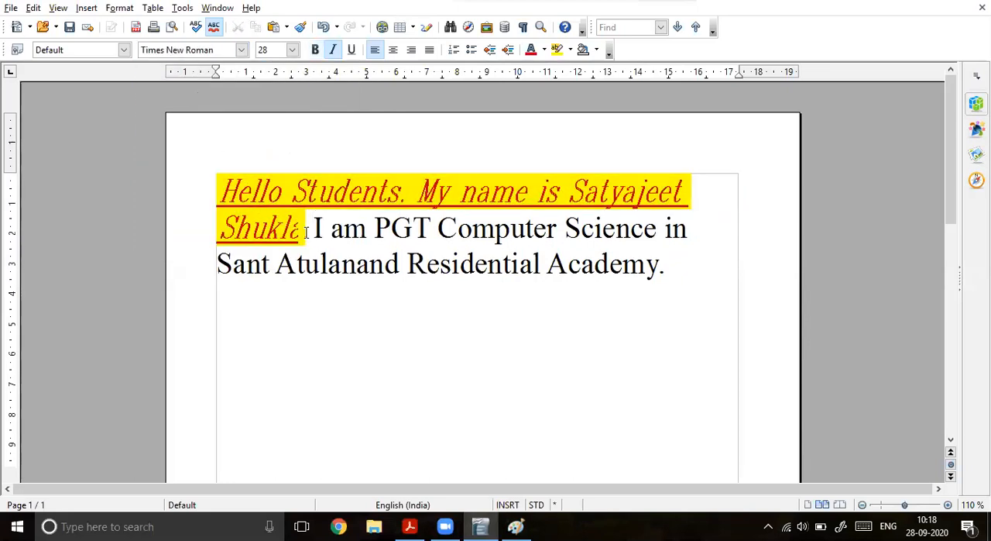
# Step: Open the font list for the highlighted sentences and paste a screenshot of it into Paint
pyautogui.moveTo(307, 230); pyautogui.dragTo(217, 198)
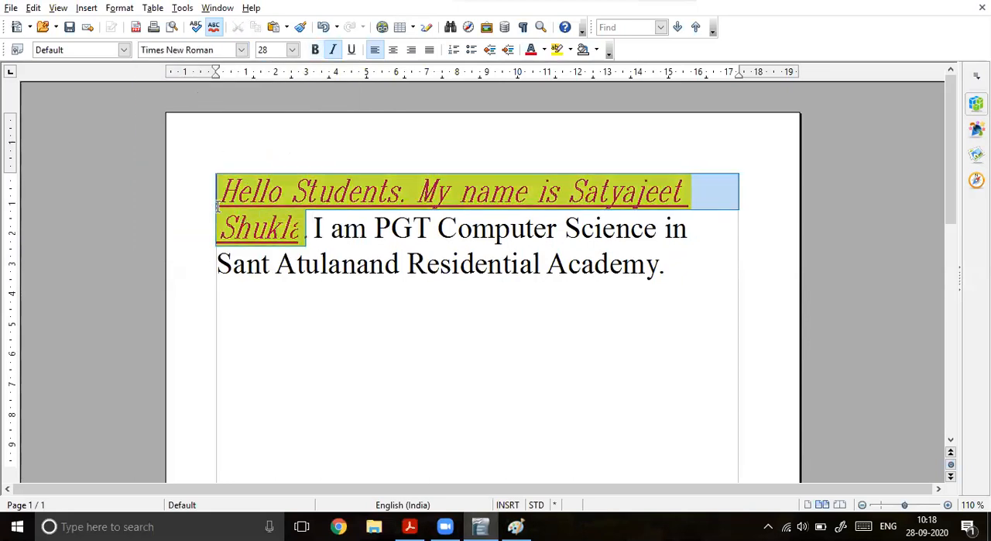
pyautogui.click(241, 52)
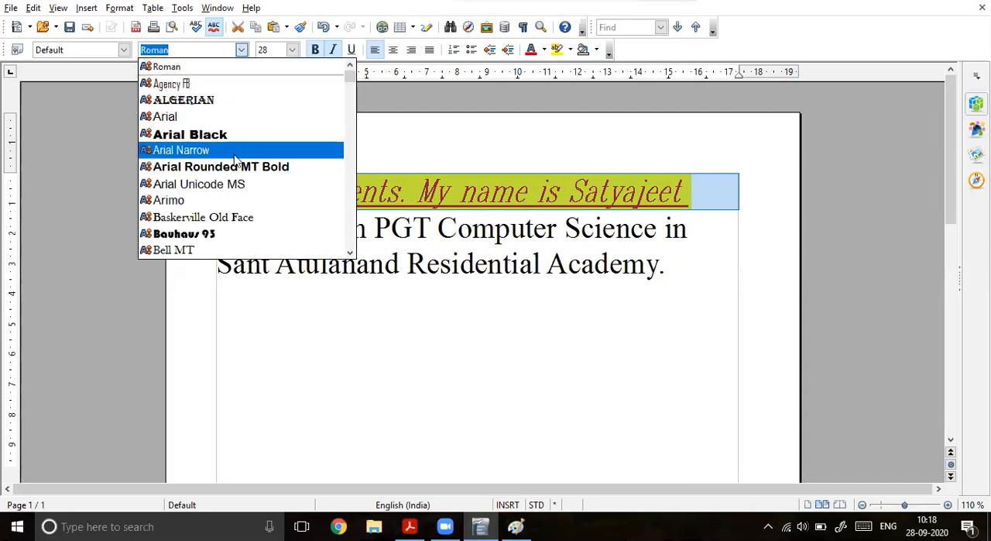
pyautogui.scroll(-13, 235, 159)
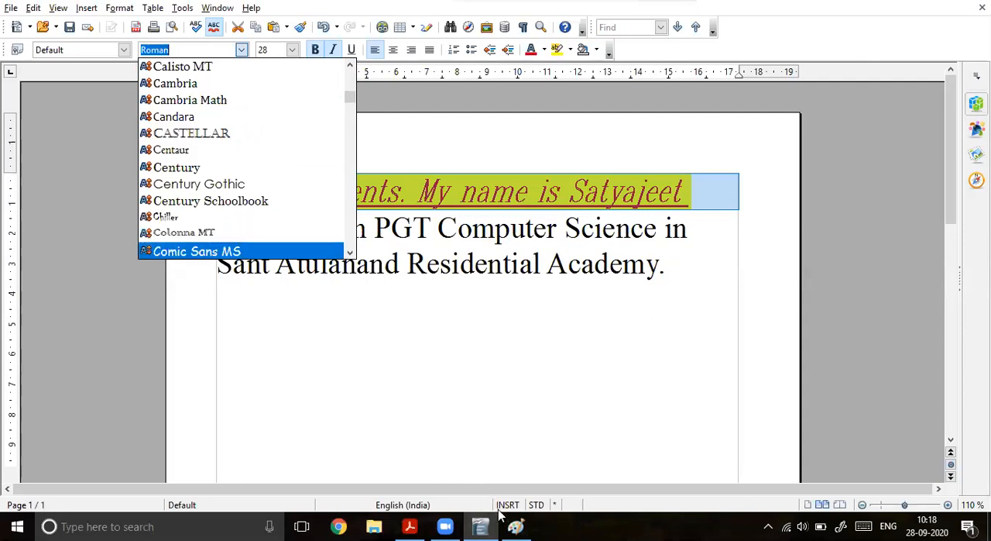
pyautogui.click(516, 527)
pyautogui.hotkey('ctrl', 'v')
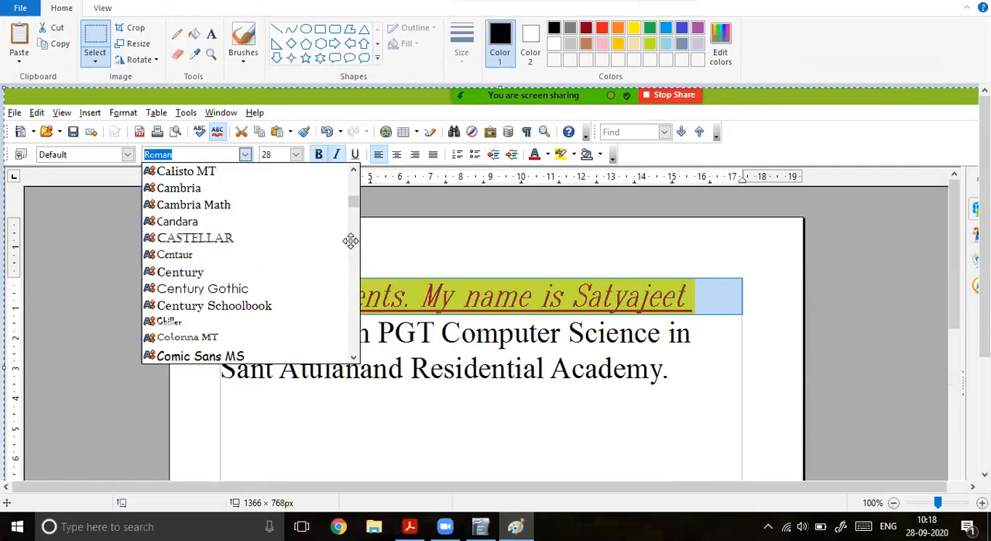
# Step: Start a screen sketch of the pasted image, circle the font list and label it "fonts" with an arrow
pyautogui.click(841, 527)
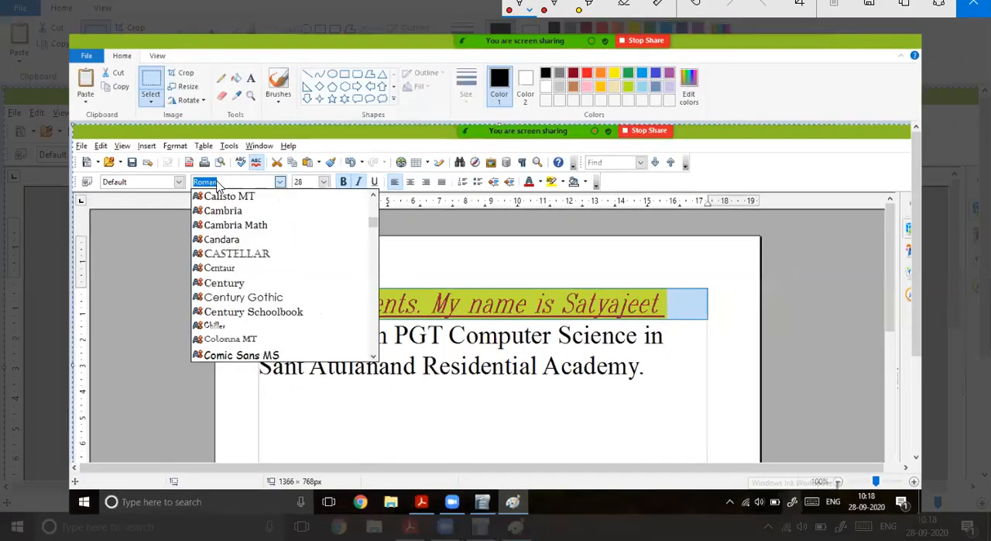
pyautogui.moveTo(225, 180); pyautogui.dragTo(203, 405)
pyautogui.moveTo(374, 357)
pyautogui.mouseDown()
pyautogui.moveTo(368, 172)
pyautogui.moveTo(195, 194)
pyautogui.mouseUp()
pyautogui.moveTo(400, 266); pyautogui.dragTo(426, 267)
pyautogui.moveTo(419, 261); pyautogui.dragTo(419, 272)
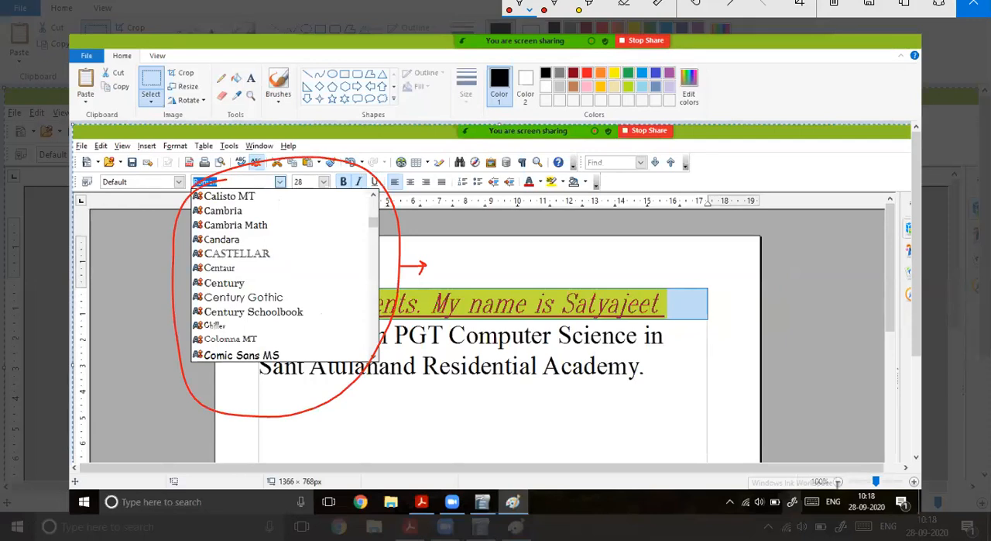
pyautogui.moveTo(450, 253); pyautogui.dragTo(445, 280)
pyautogui.moveTo(441, 268); pyautogui.dragTo(475, 277)
pyautogui.moveTo(482, 256); pyautogui.dragTo(483, 276)
pyautogui.moveTo(477, 265); pyautogui.dragTo(488, 265)
pyautogui.moveTo(501, 260); pyautogui.dragTo(494, 284)
# Step: Mark Cambria, Cambria Math, Candara and Castellar in the sketched list, and write the sample letters A and T
pyautogui.moveTo(245, 214)
pyautogui.mouseDown()
pyautogui.moveTo(269, 209)
pyautogui.moveTo(298, 225)
pyautogui.mouseUp()
pyautogui.moveTo(247, 243); pyautogui.dragTo(265, 240)
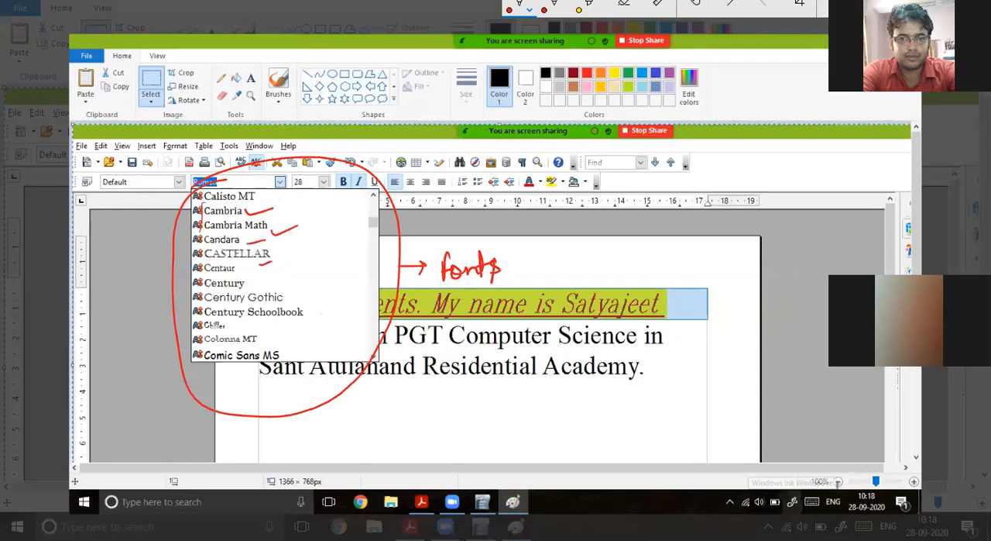
pyautogui.moveTo(442, 248); pyautogui.dragTo(455, 246)
pyautogui.moveTo(240, 164); pyautogui.dragTo(246, 183)
pyautogui.moveTo(232, 179); pyautogui.dragTo(251, 175)
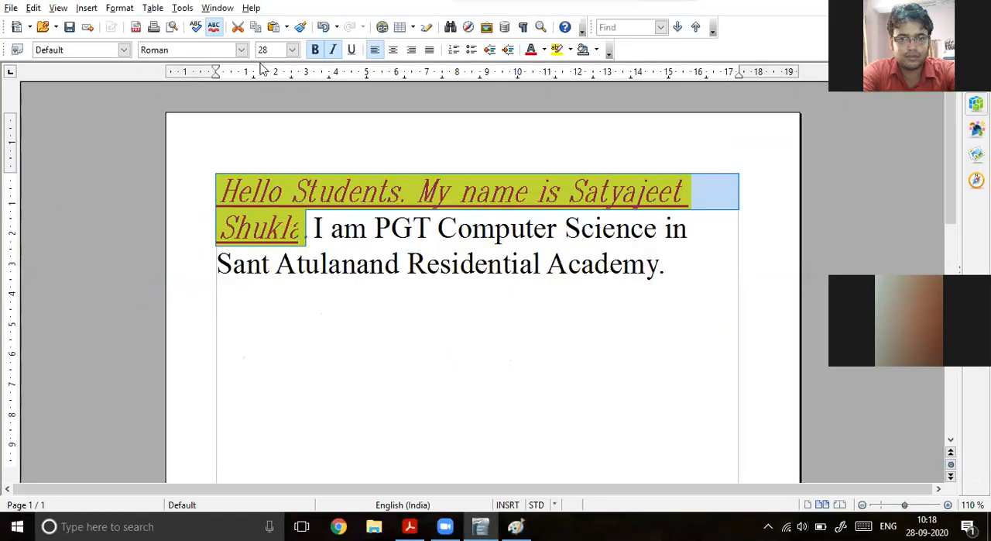
# Step: Return to the Writer document and change the font of the highlighted opening sentences to Brush Script MT
pyautogui.click(241, 50)
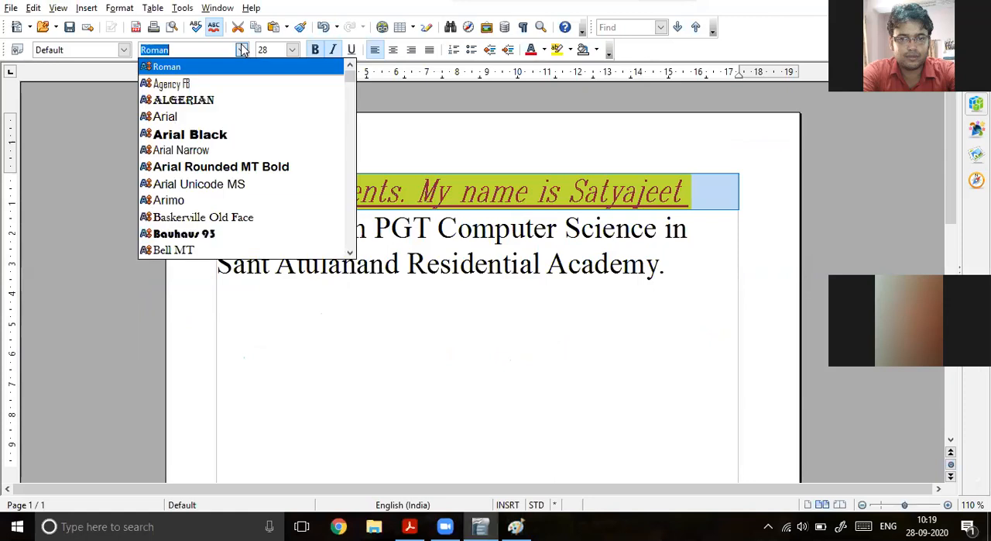
pyautogui.scroll(-6, 223, 204)
pyautogui.scroll(2, 225, 204)
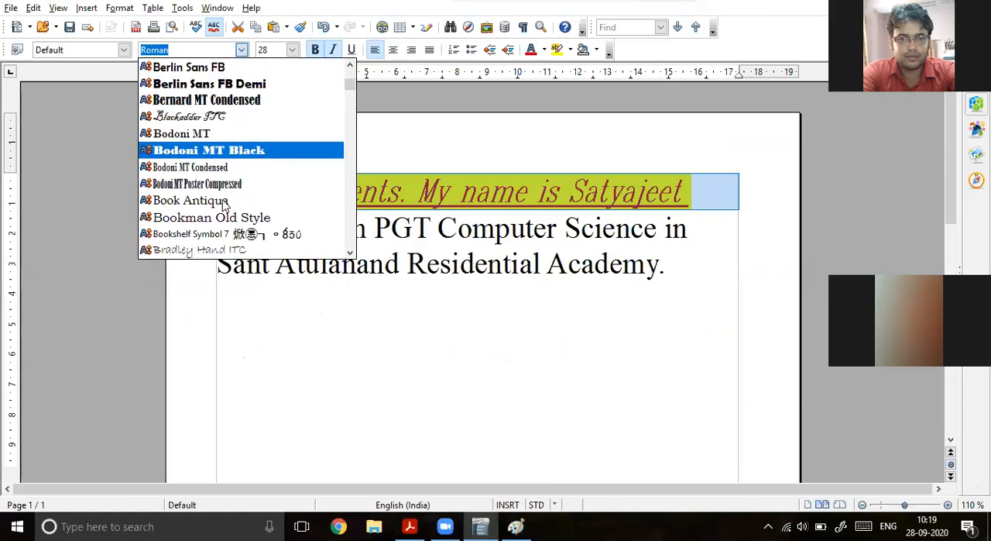
pyautogui.click(241, 50)
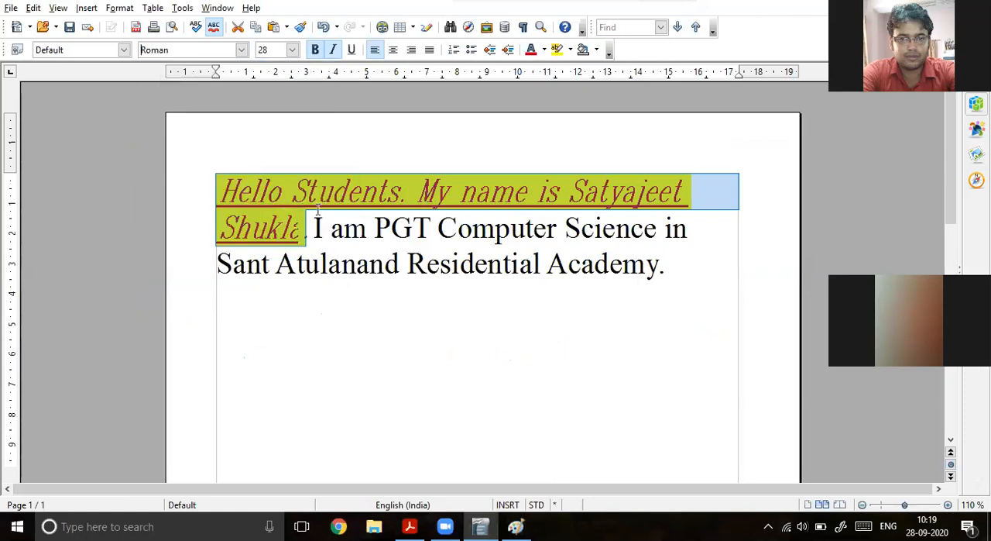
pyautogui.click(242, 50)
pyautogui.scroll(-1, 240, 161)
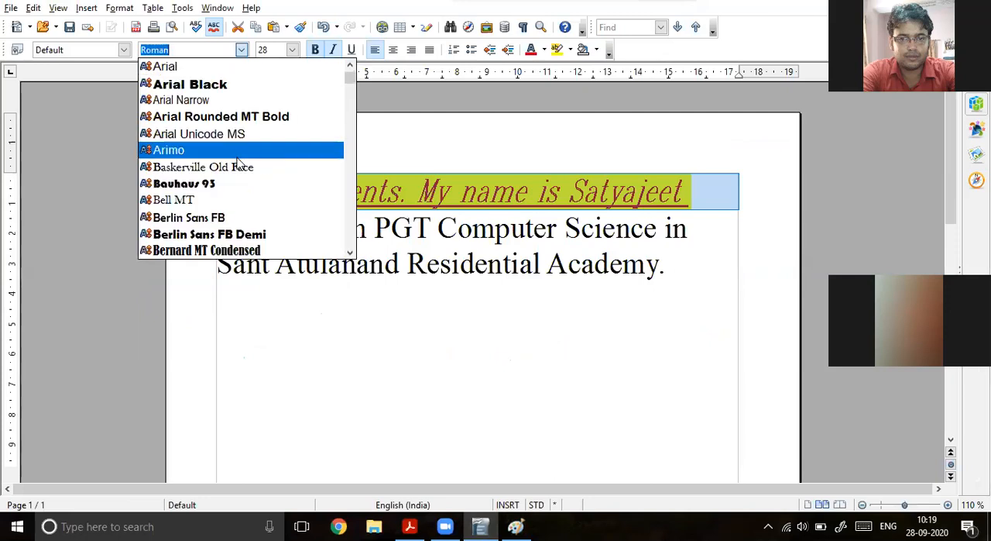
pyautogui.scroll(-4, 238, 163)
pyautogui.click(230, 199)
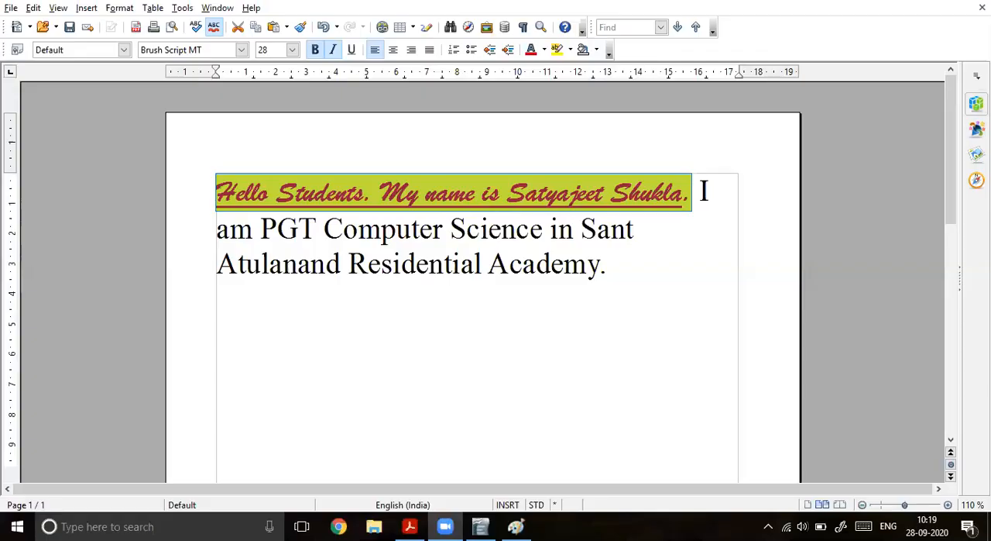
pyautogui.click(421, 232)
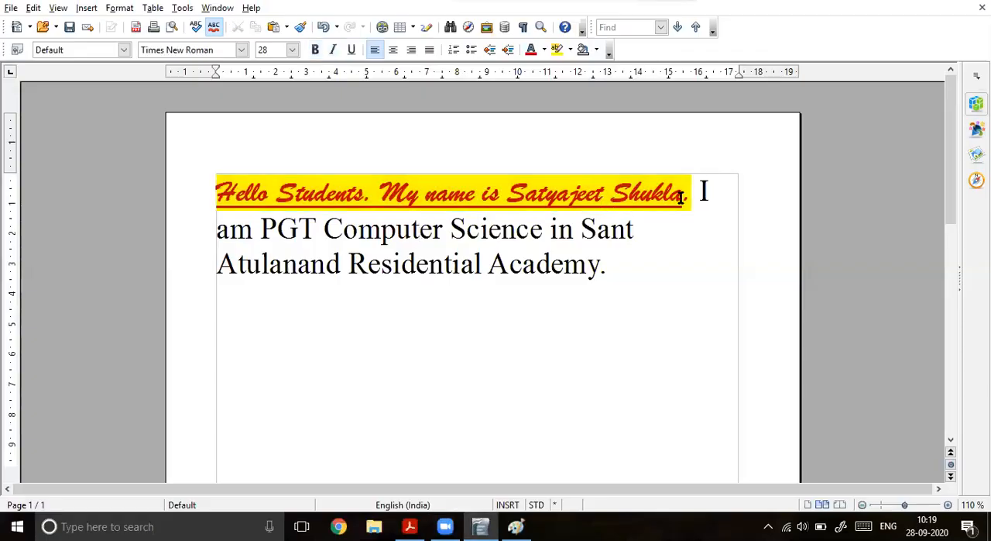
pyautogui.moveTo(690, 194); pyautogui.dragTo(218, 176)
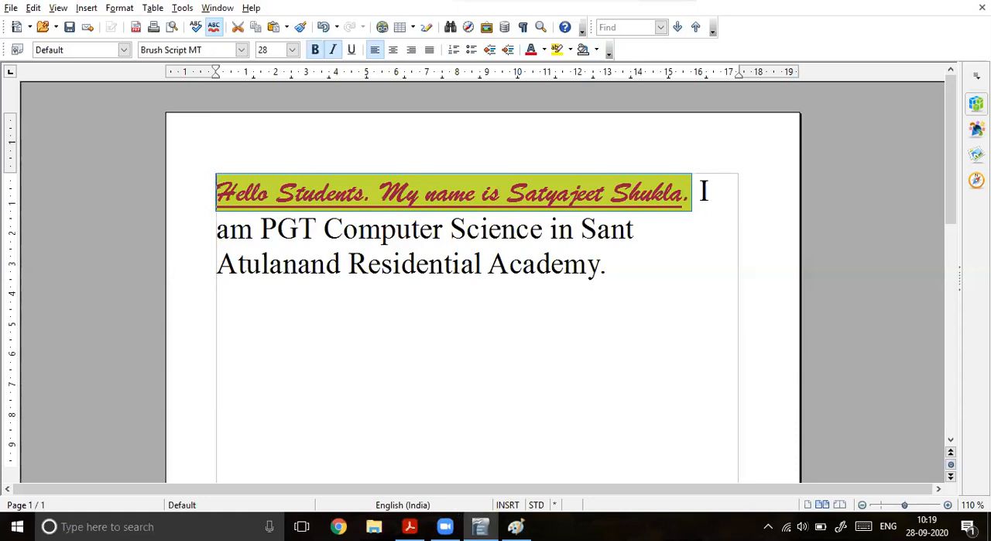
# Step: Check the Word Wrap and the Enter Key section in open office 1.pdf, and return to the Writer document
pyautogui.click(410, 527)
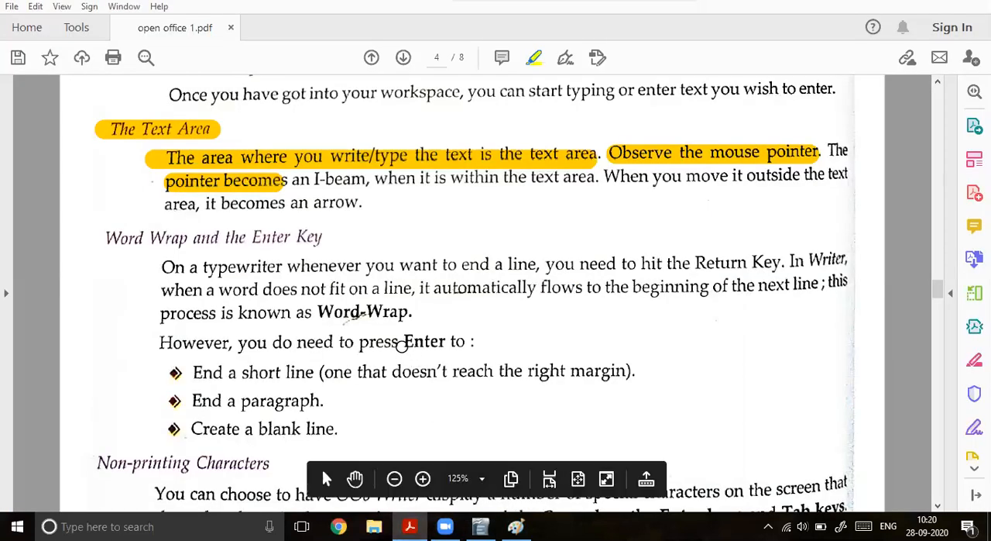
pyautogui.scroll(-1, 394, 364)
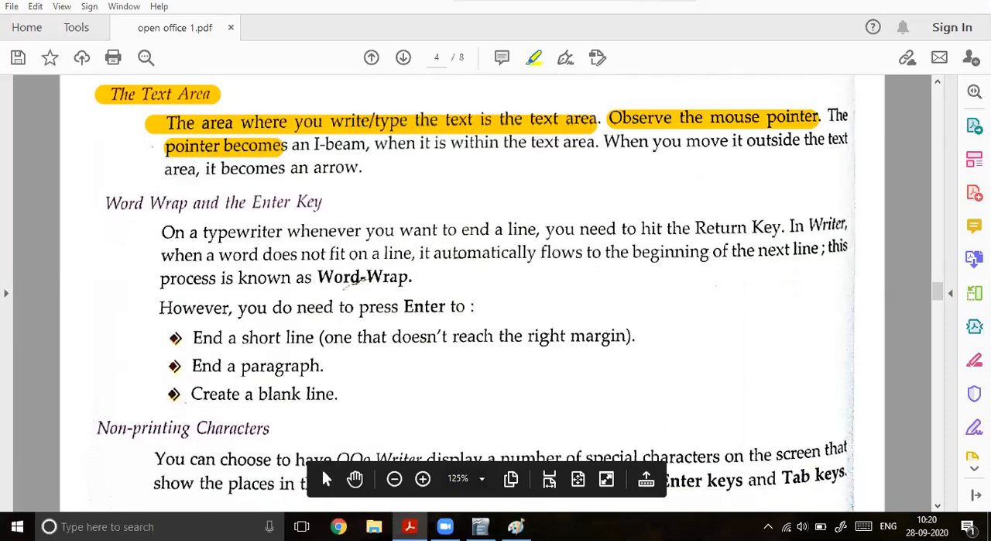
pyautogui.click(480, 527)
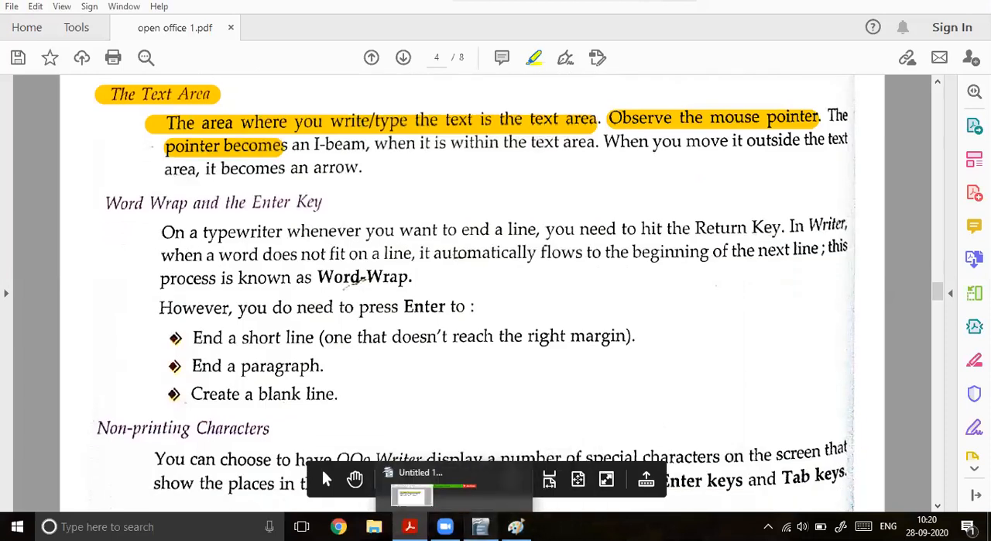
# Step: Enlarge the highlighted opening sentences to font size 54, and reduce them to size 36
pyautogui.click(350, 231)
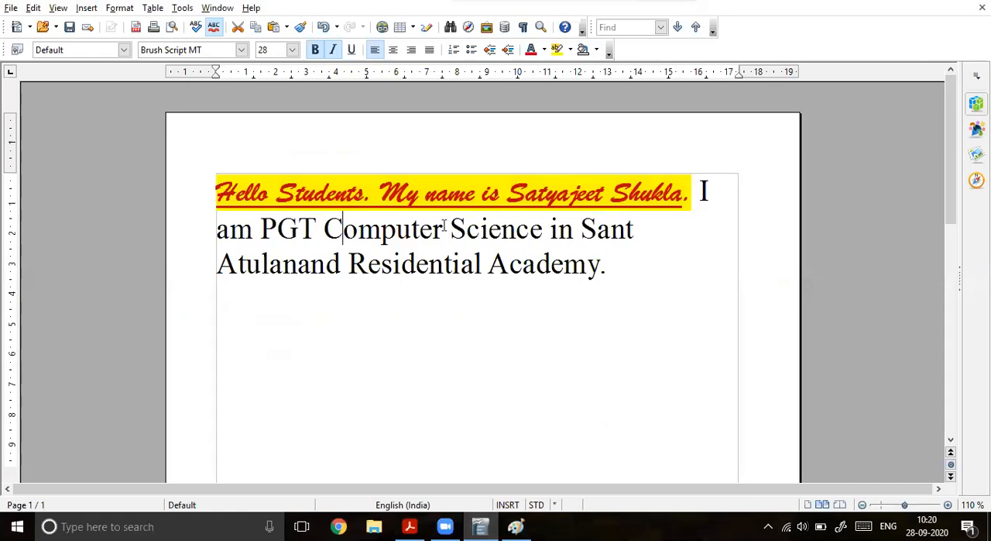
pyautogui.moveTo(687, 196); pyautogui.dragTo(215, 188)
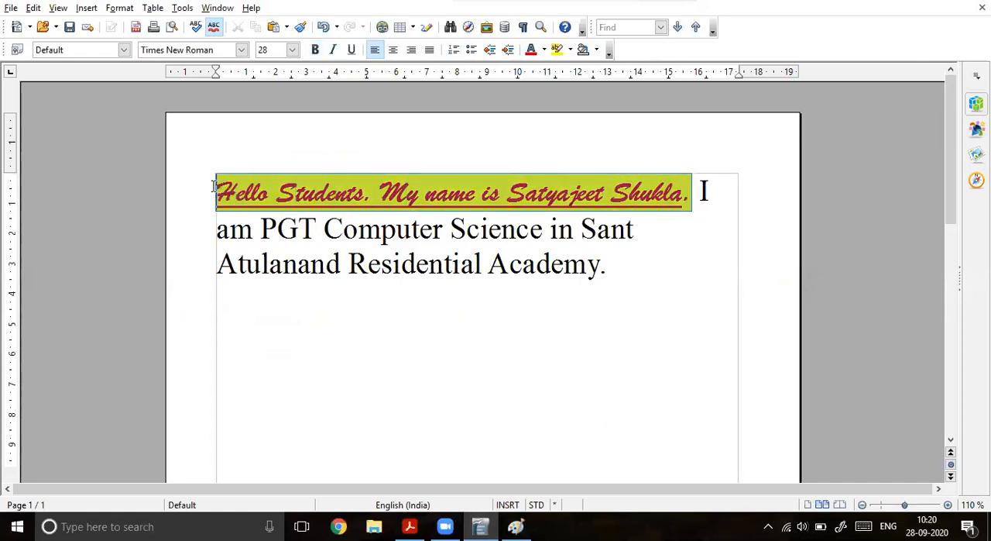
pyautogui.click(292, 51)
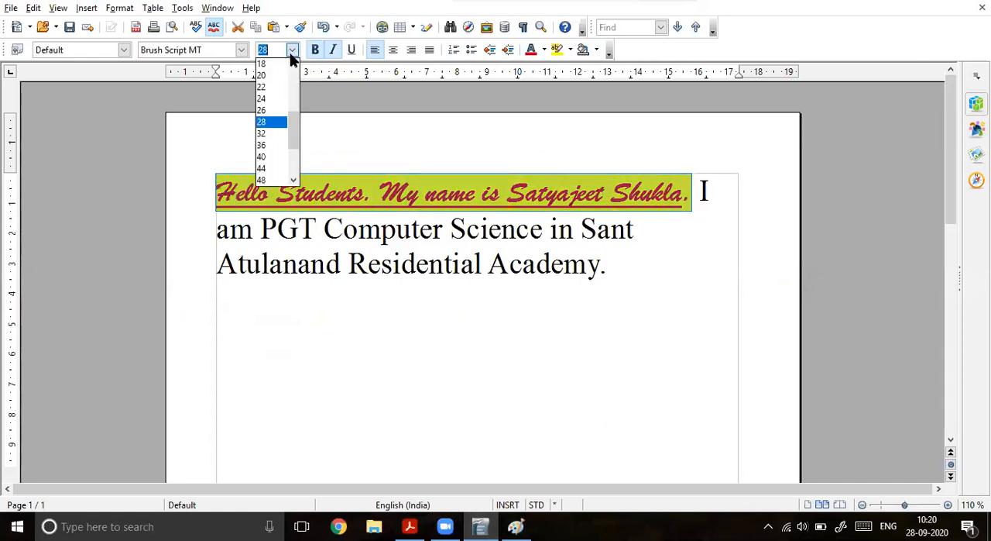
pyautogui.click(273, 122)
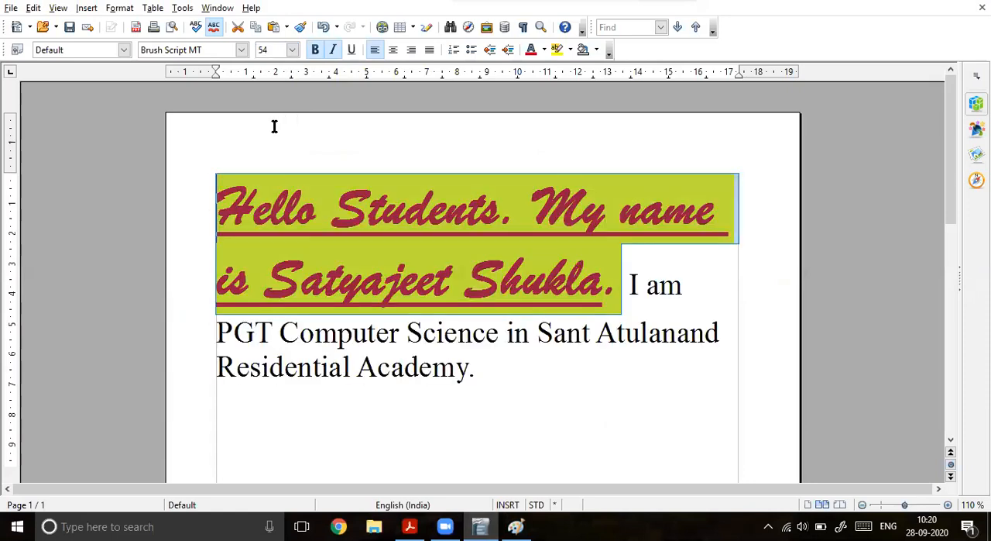
pyautogui.click(292, 49)
pyautogui.click(276, 76)
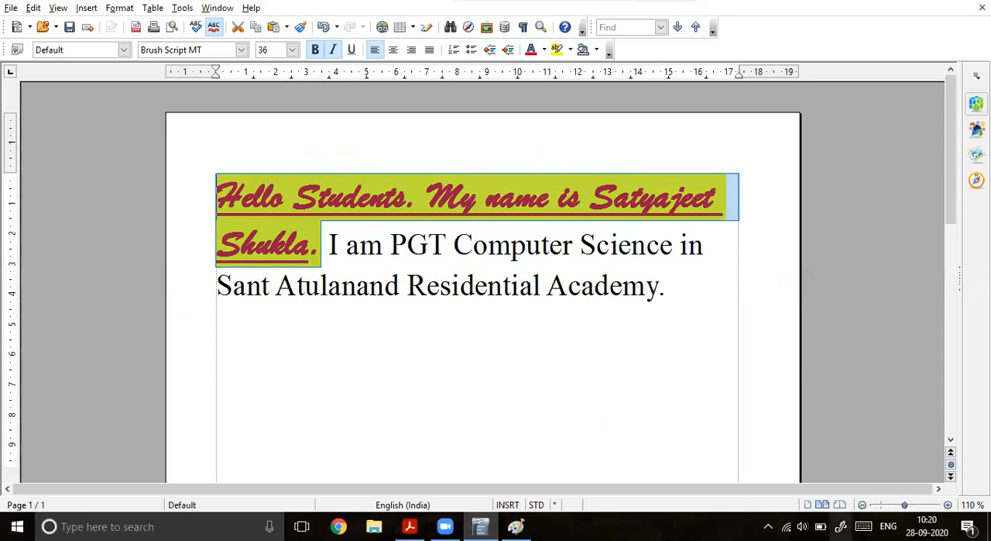
# Step: Circle the font name, size, bold, italic and underline controls on a new screen sketch, and close the sketch
pyautogui.press('super+a')
pyautogui.moveTo(203, 82)
pyautogui.mouseDown()
pyautogui.moveTo(185, 85)
pyautogui.moveTo(289, 118)
pyautogui.moveTo(407, 105)
pyautogui.moveTo(381, 85)
pyautogui.moveTo(169, 81)
pyautogui.mouseUp()
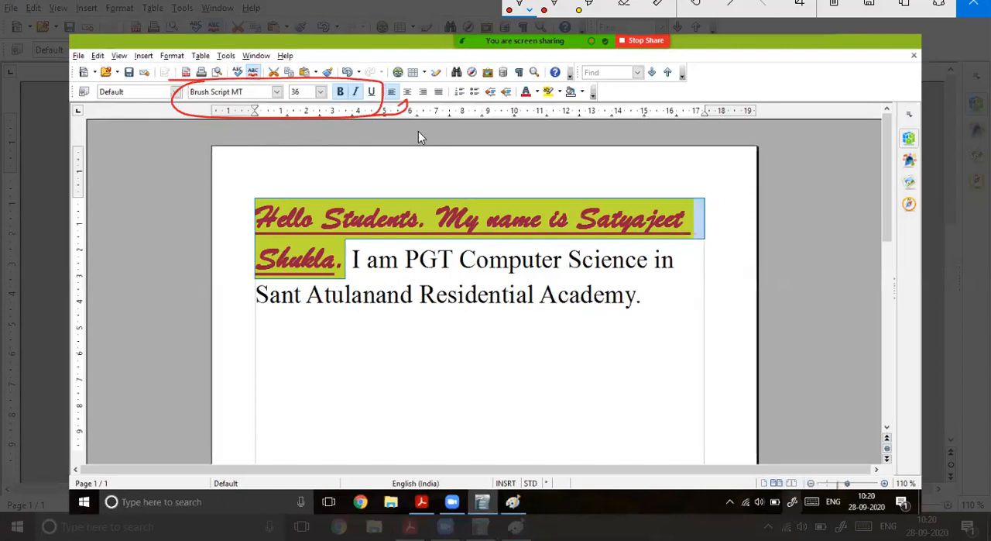
pyautogui.moveTo(393, 114)
pyautogui.mouseDown()
pyautogui.moveTo(468, 89)
pyautogui.moveTo(399, 81)
pyautogui.moveTo(387, 111)
pyautogui.mouseUp()
pyautogui.click(974, 4)
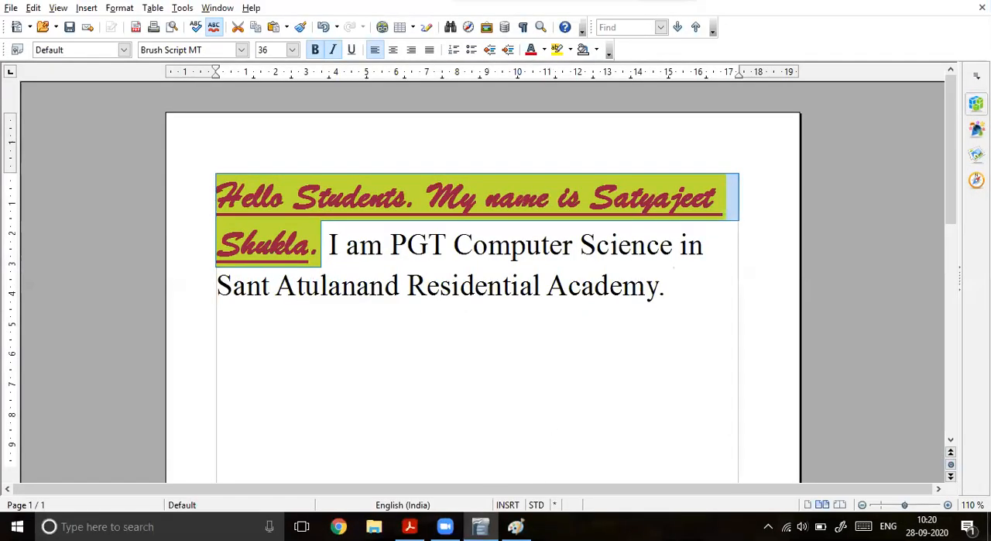
# Step: In open office 1.pdf, highlight the typewriter Return Key sentence and the term "Word-Wrap" in yellow
pyautogui.click(410, 526)
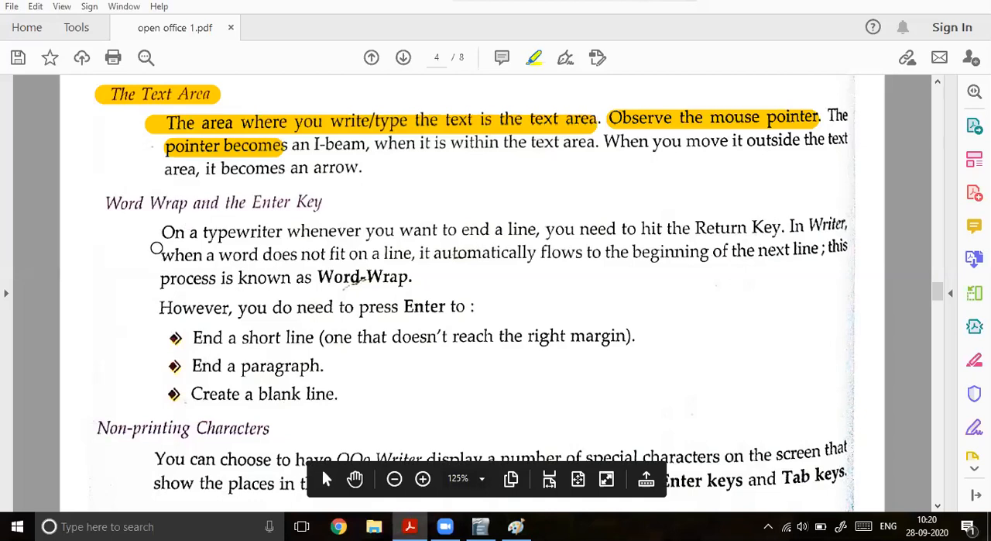
pyautogui.moveTo(151, 241); pyautogui.dragTo(807, 226)
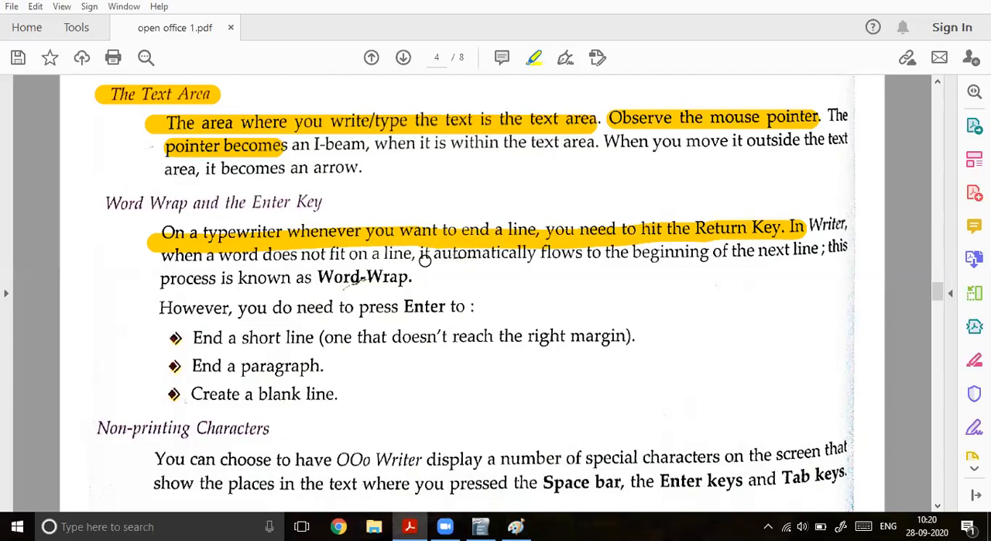
pyautogui.moveTo(422, 279); pyautogui.dragTo(350, 279)
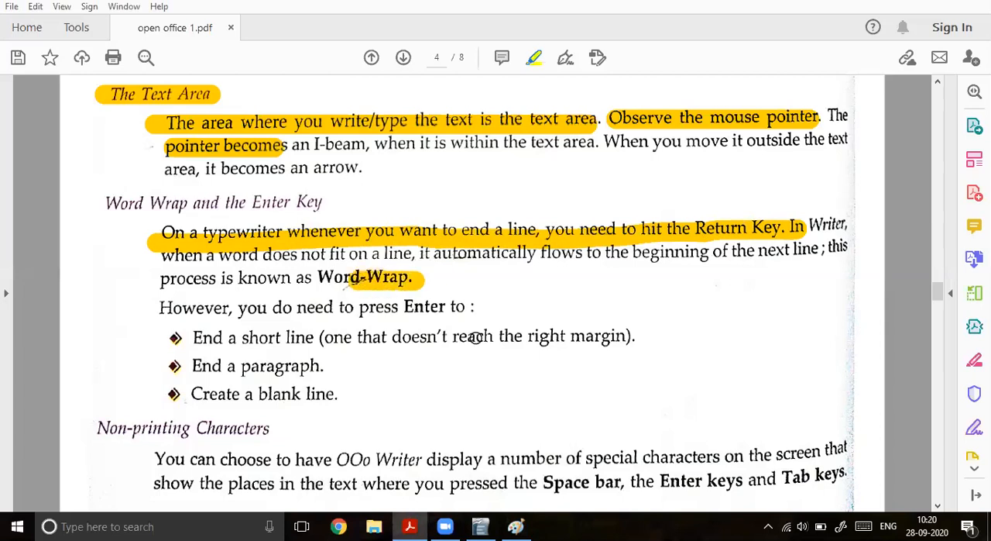
# Step: In the Writer document, add "Jhfdgfs sghd jhdgfjh sdfhgsdhg" and "sgg" followed by a long unbroken run of h's after the last sentence
pyautogui.hotkey('alt', 'Tab')
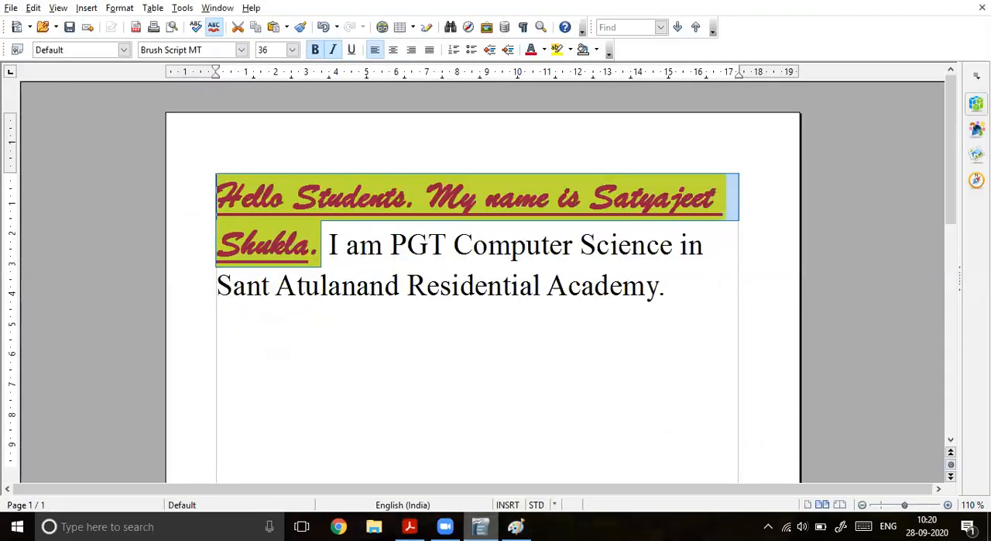
pyautogui.click(683, 303)
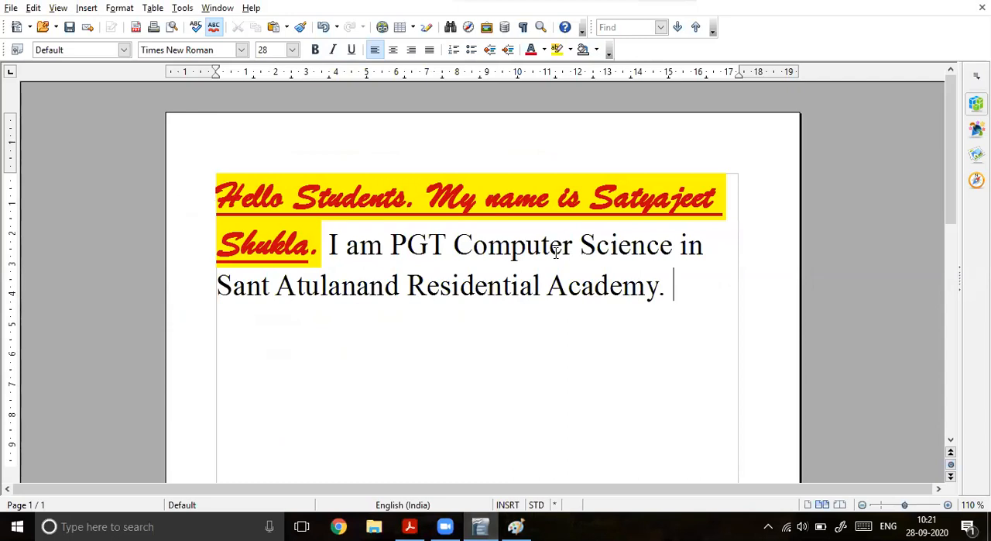
pyautogui.write('jeet Shukla. I am PGT Computer Science in Sant Atulanand Residential Academy. Jhfdgfs sghd jhdgfjh')
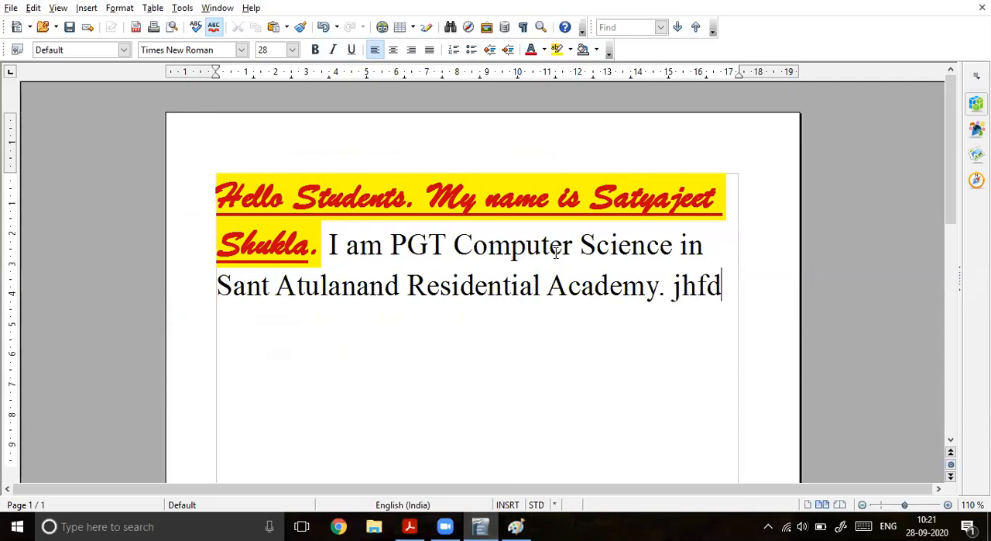
pyautogui.write(' sdfh')
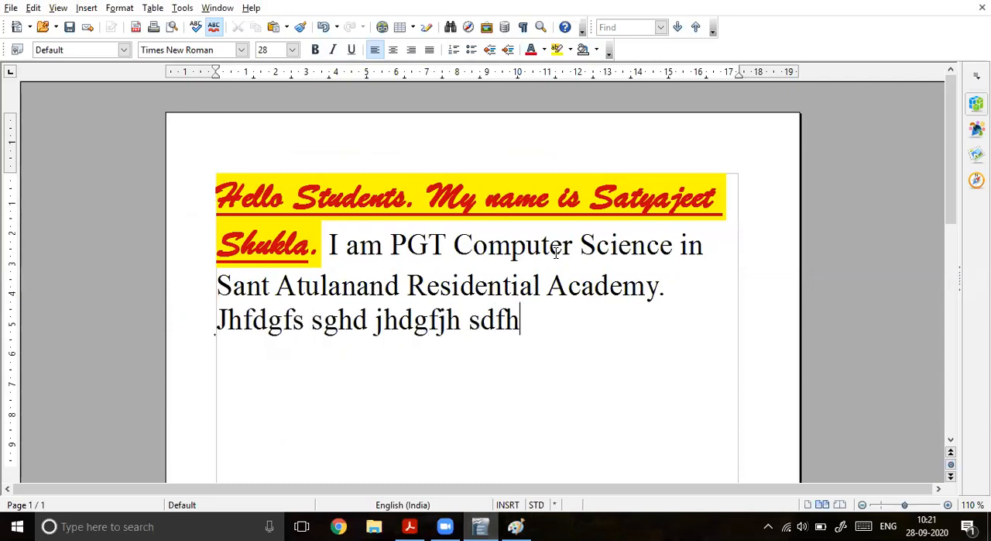
pyautogui.write('gsdhg sggh')
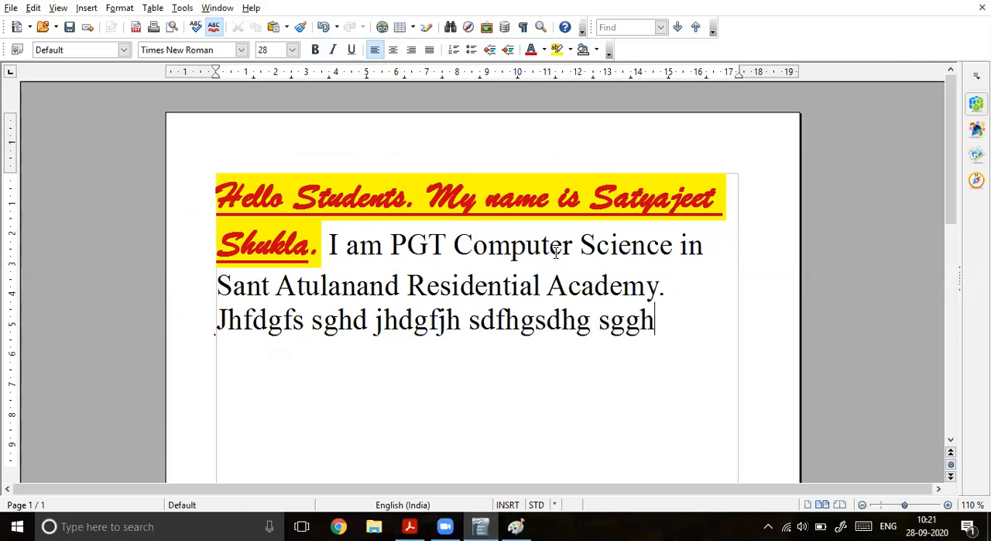
pyautogui.write('hhhhhhhhhhhhhhhhhhhhhhhhhhhhhhhhh')
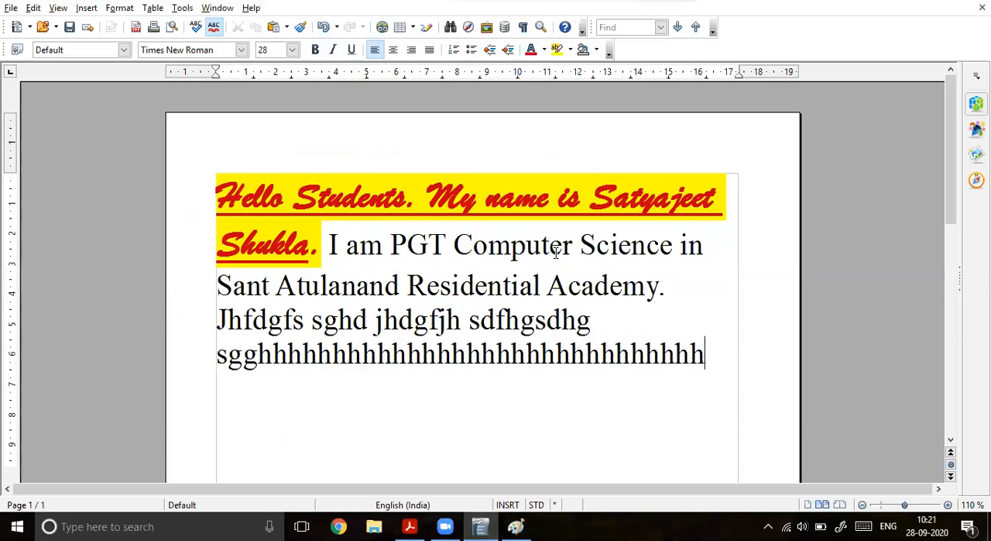
pyautogui.write('hhhhhhhhhhhhhhhhhhhhhhhhhhhhh')
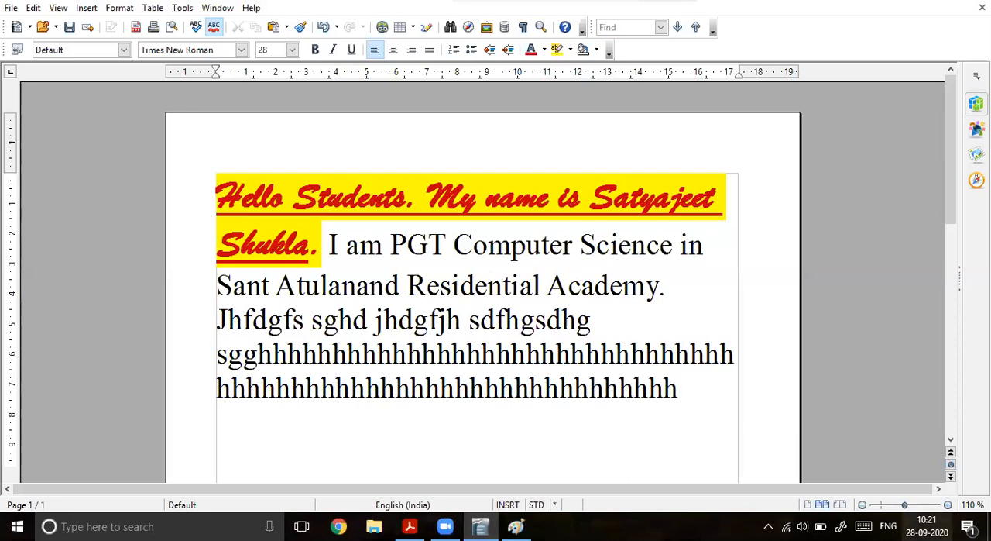
# Step: On a new screen sketch, underline the end of the first line of h's and draw an arrow to the wrapped line, with a note below
pyautogui.click(831, 326)
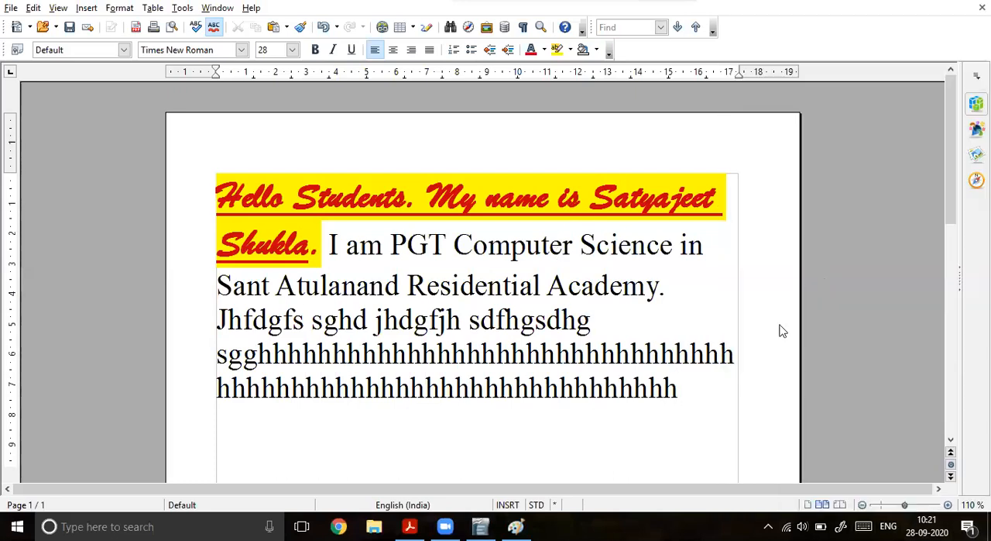
pyautogui.moveTo(698, 368); pyautogui.dragTo(706, 366)
pyautogui.moveTo(215, 367)
pyautogui.mouseDown()
pyautogui.moveTo(217, 389)
pyautogui.moveTo(243, 390)
pyautogui.moveTo(233, 402)
pyautogui.mouseUp()
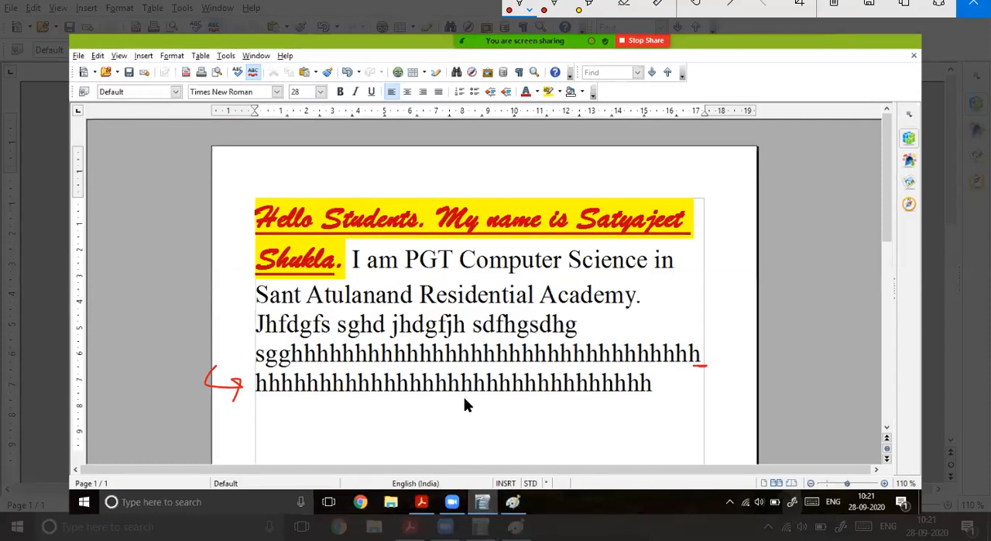
pyautogui.moveTo(286, 413)
pyautogui.mouseDown()
pyautogui.moveTo(360, 427)
pyautogui.moveTo(418, 419)
pyautogui.moveTo(436, 440)
pyautogui.mouseUp()
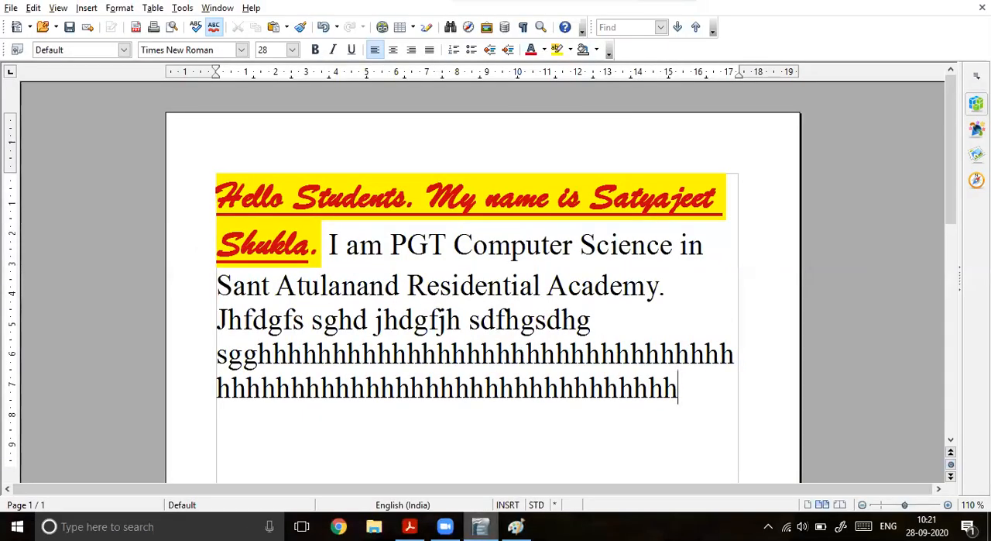
# Step: Check the list of uses for the Enter key in open office 1.pdf, and return to the Writer document
pyautogui.click(410, 526)
pyautogui.scroll(-1, 375, 393)
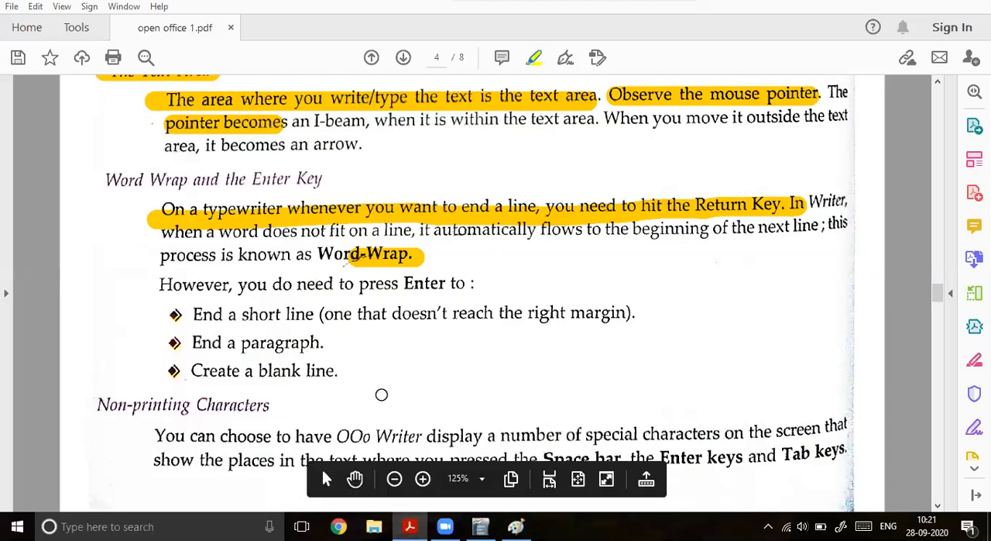
pyautogui.hotkey('alt', 'Tab')
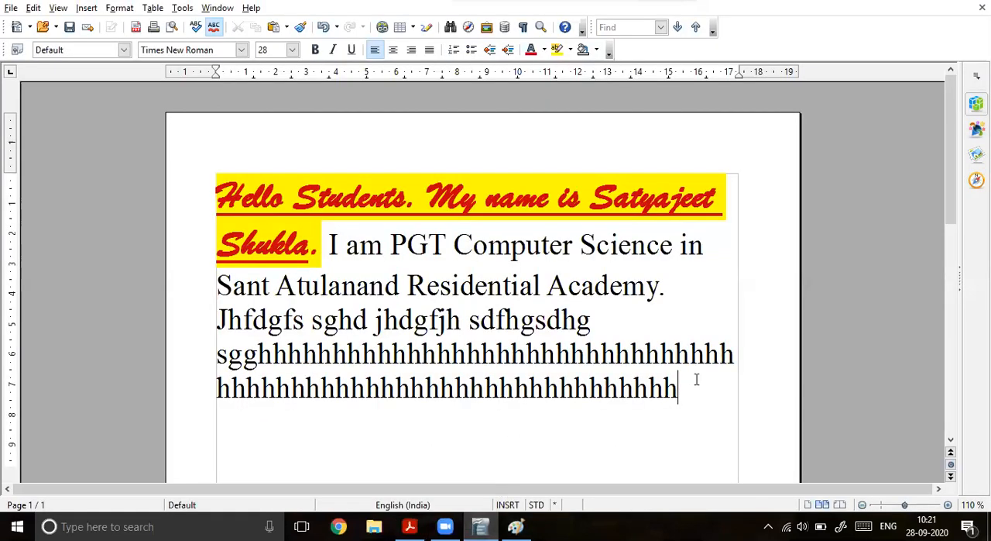
# Step: Add four short lines below the text, each ended with a line break: "hfjdhj", "dfsfsdf", "dsfsdfsdf" and "sdfsdfs"
pyautogui.write('hfjdhj')
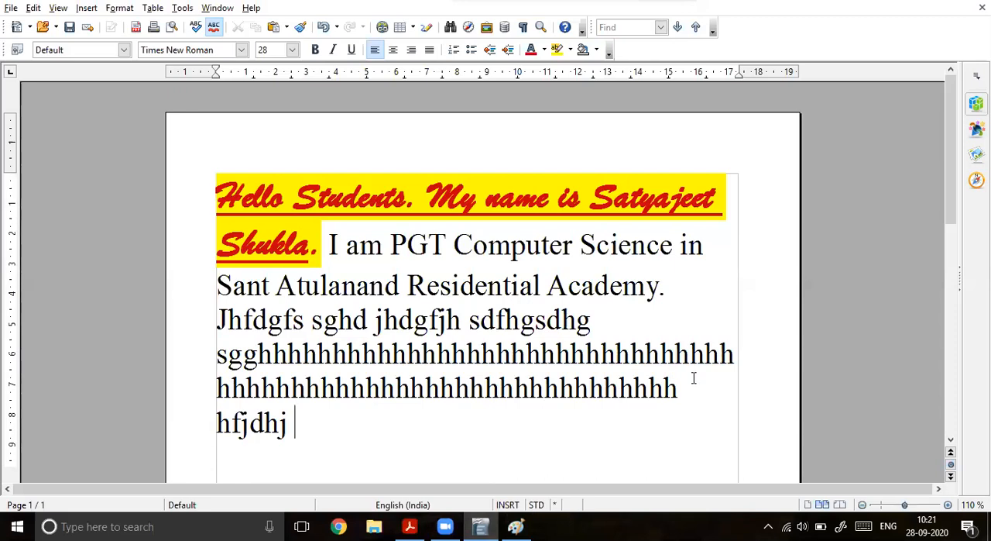
pyautogui.press('Return')
pyautogui.write('dfsfsdf')
pyautogui.press('Return')
pyautogui.write('dsfsdfsdf')
pyautogui.press('Return')
pyautogui.write('sdfsdfs')
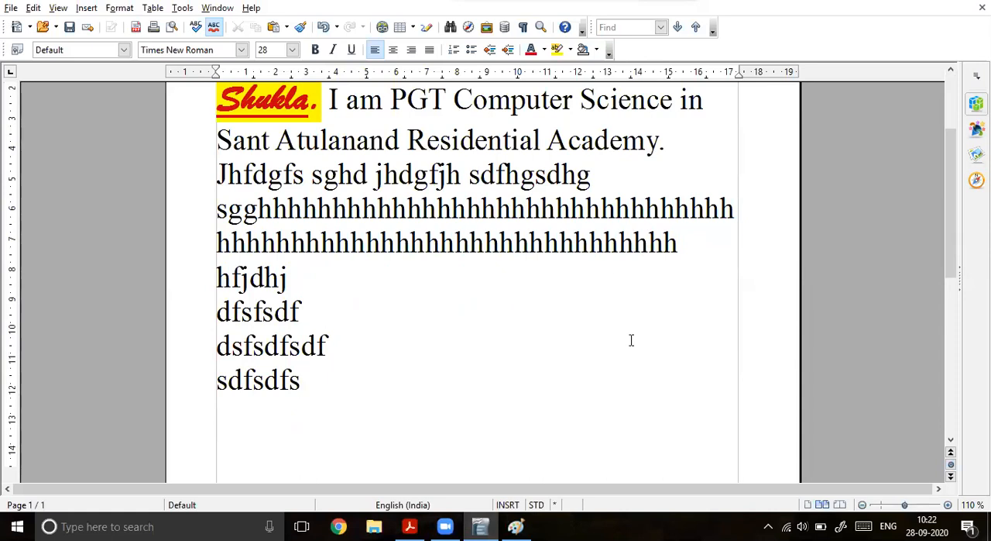
# Step: In open office 1.pdf, highlight the two-line sentence under Non-printing Characters in yellow, through "Tab keys"
pyautogui.click(408, 524)
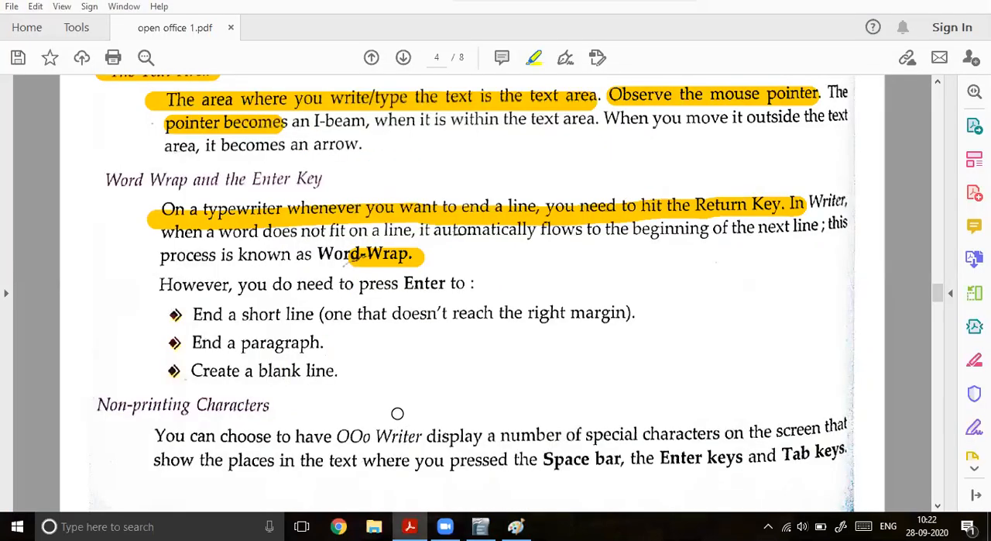
pyautogui.scroll(-5, 394, 409)
pyautogui.scroll(5, 391, 408)
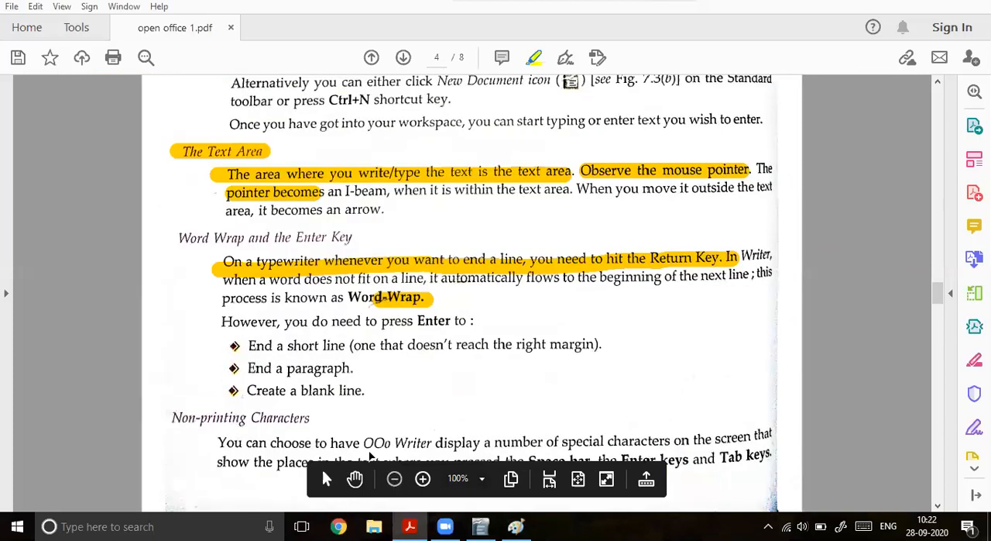
pyautogui.scroll(-3, 240, 437)
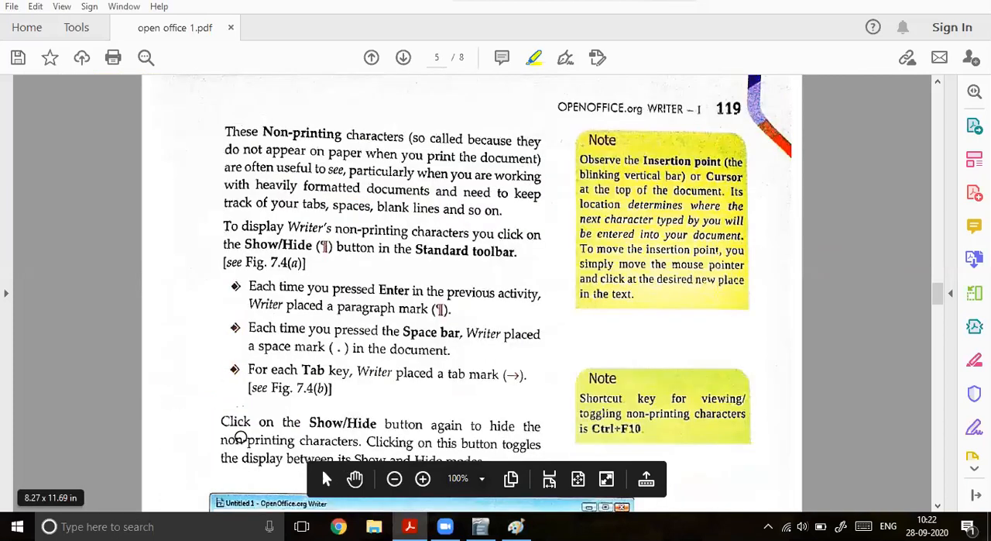
pyautogui.scroll(5, 236, 438)
pyautogui.moveTo(347, 443); pyautogui.dragTo(773, 432)
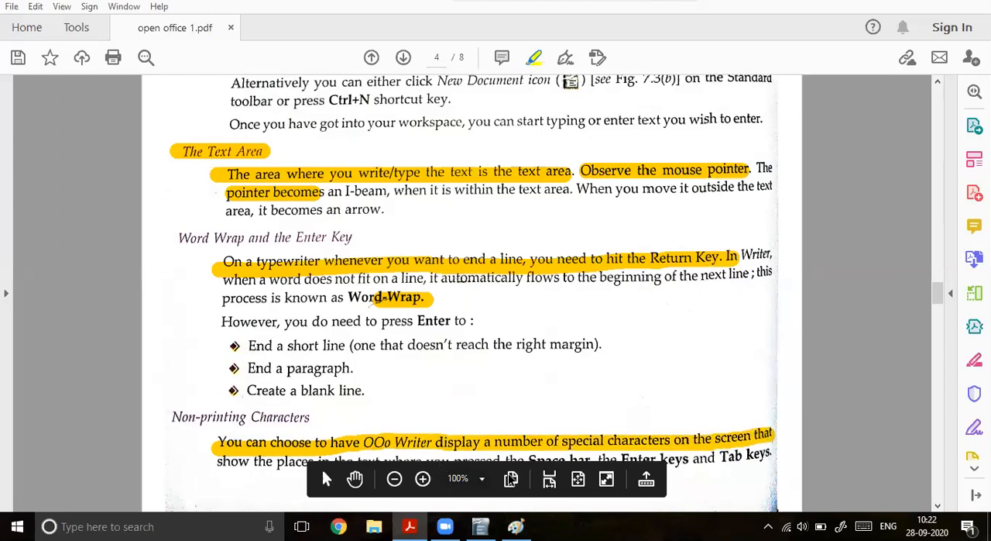
pyautogui.moveTo(310, 471); pyautogui.dragTo(220, 135)
pyautogui.moveTo(217, 462); pyautogui.dragTo(759, 457)
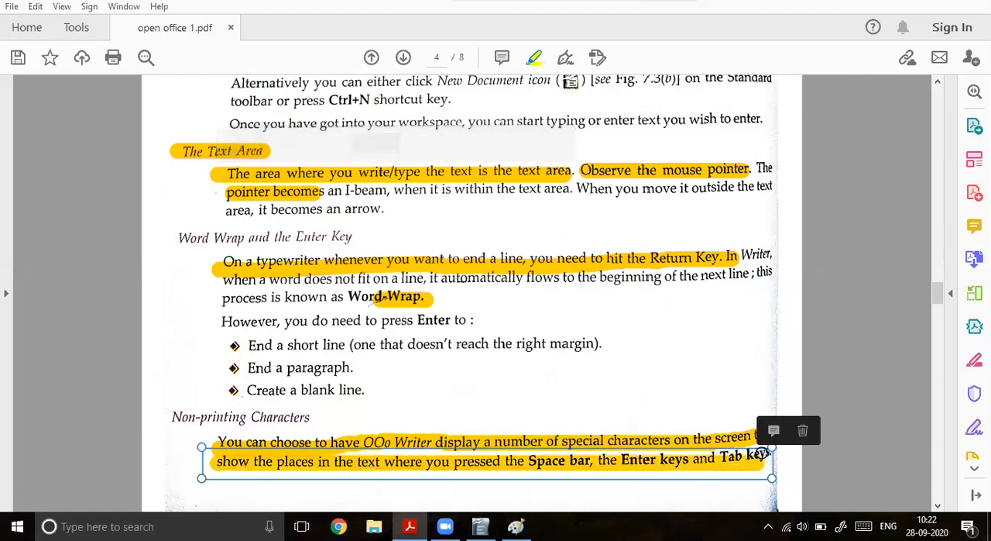
# Step: On page 5 of open office 1.pdf, circle the figure's Show/Hide paragraph-mark button and its enlarged copy with the yellow highlighter
pyautogui.scroll(-5, 453, 485)
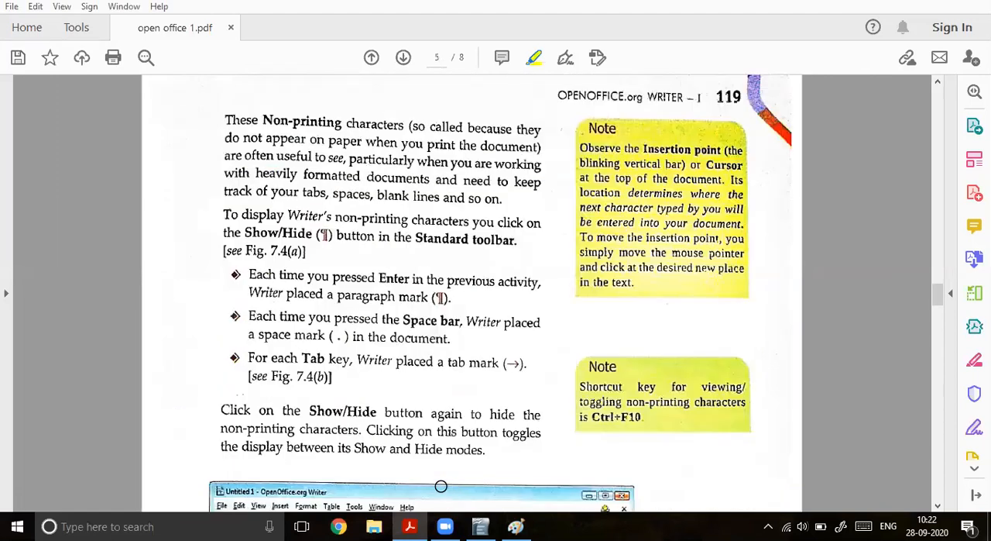
pyautogui.scroll(-1, 318, 369)
pyautogui.scroll(-3, 319, 368)
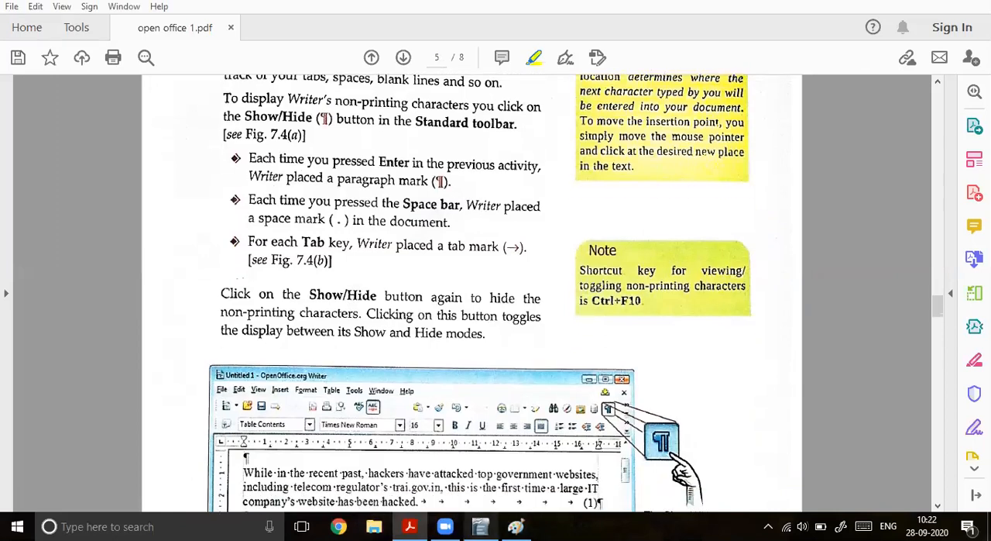
pyautogui.click(480, 526)
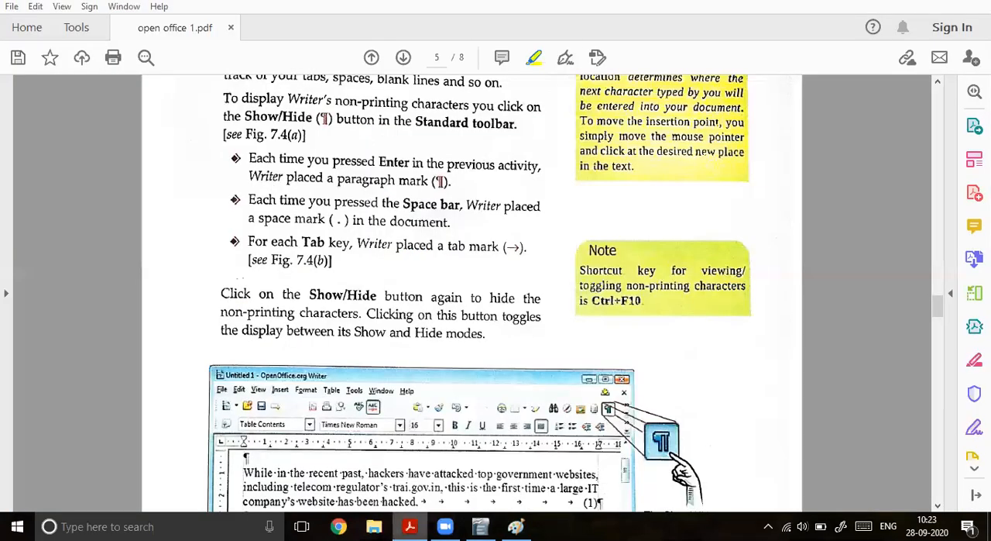
pyautogui.click(409, 526)
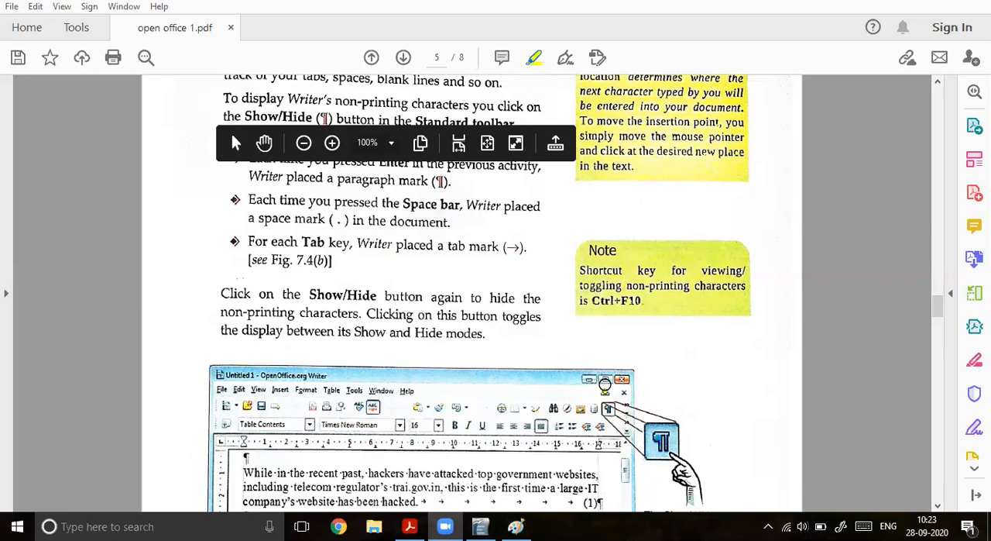
pyautogui.moveTo(594, 390)
pyautogui.mouseDown()
pyautogui.moveTo(584, 435)
pyautogui.moveTo(629, 418)
pyautogui.moveTo(601, 391)
pyautogui.mouseUp()
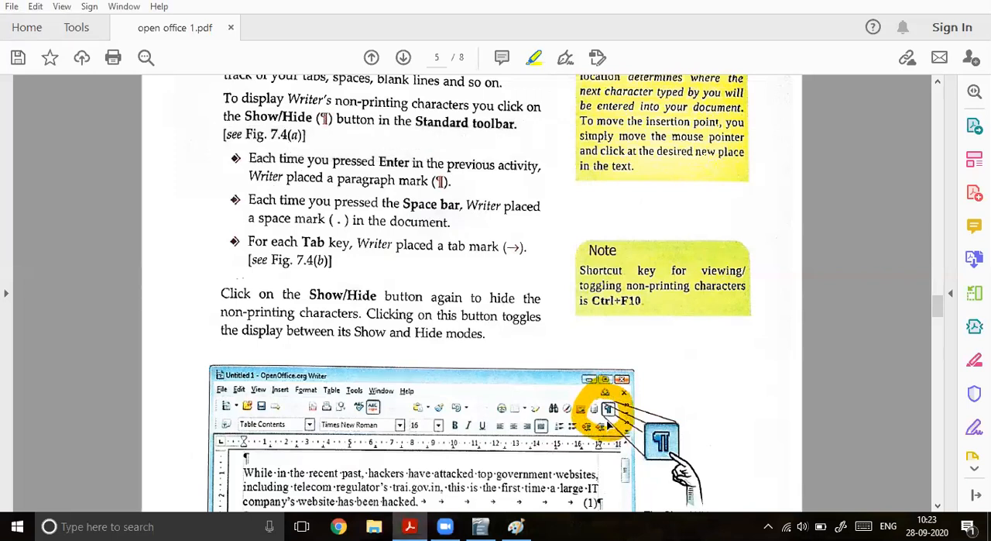
pyautogui.moveTo(651, 470)
pyautogui.mouseDown()
pyautogui.moveTo(702, 451)
pyautogui.moveTo(641, 410)
pyautogui.moveTo(632, 479)
pyautogui.moveTo(664, 480)
pyautogui.mouseUp()
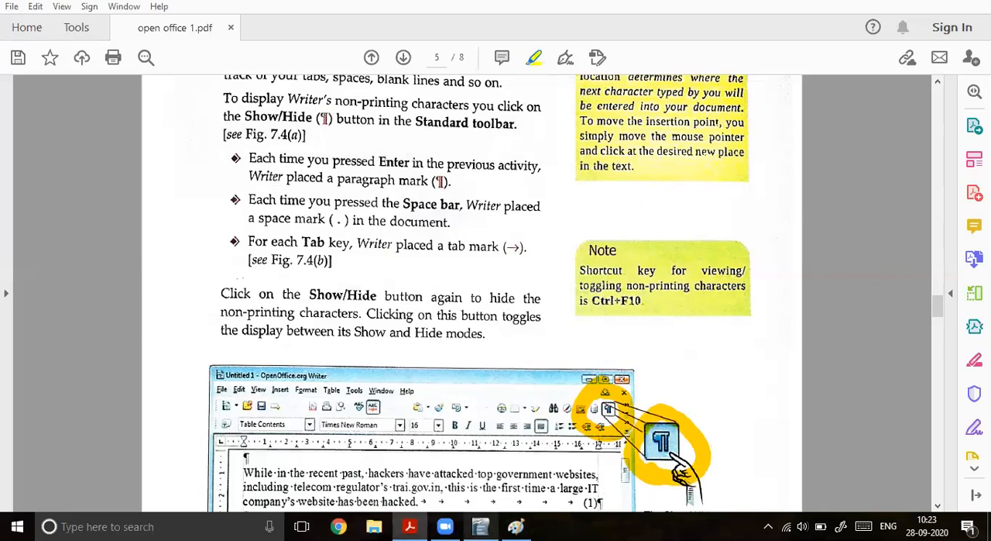
# Step: In the Writer document, delete all the filler text after the sentence ending in "Residential Academy."
pyautogui.click(480, 526)
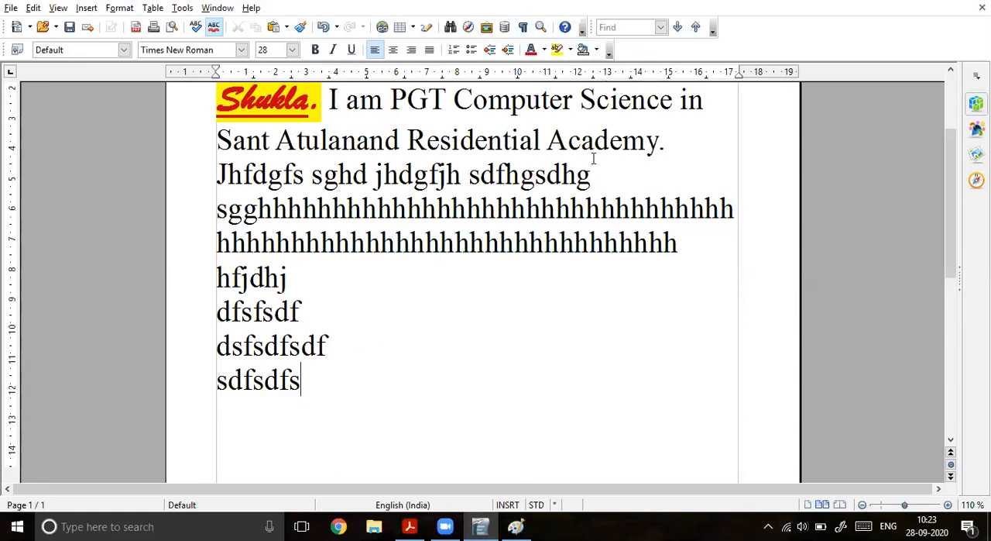
pyautogui.moveTo(674, 146); pyautogui.dragTo(689, 208)
pyautogui.moveTo(698, 299); pyautogui.dragTo(698, 398)
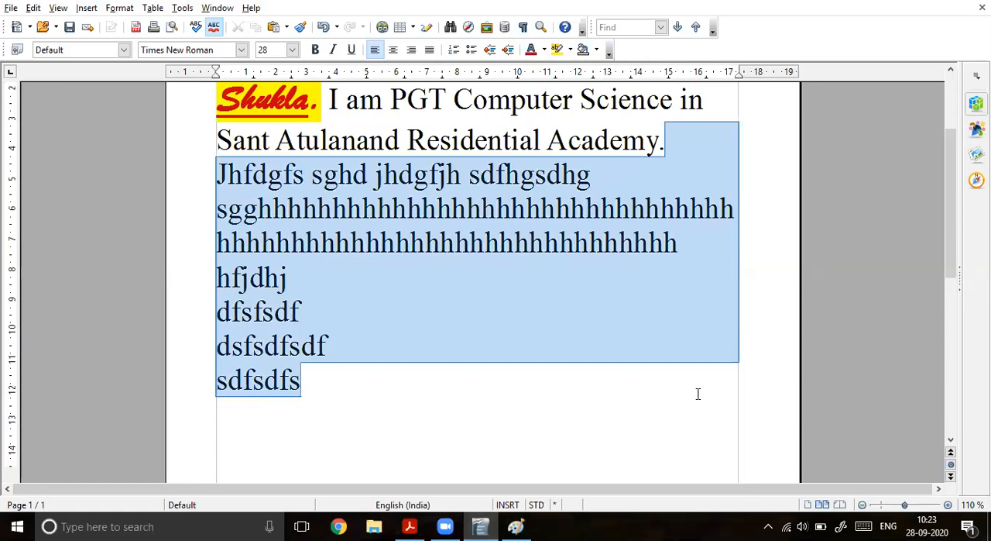
pyautogui.press('Delete')
pyautogui.scroll(3, 686, 375)
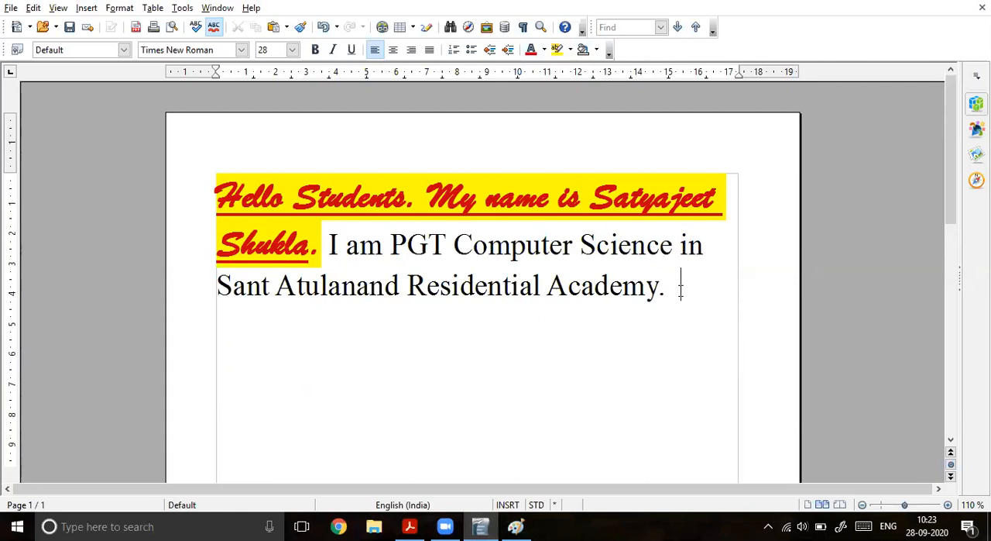
# Step: Open the Print dialog, label its page preview "Print Preview" with an arrow on a new screen sketch, and close the sketch
pyautogui.hotkey('ctrl', 'p')
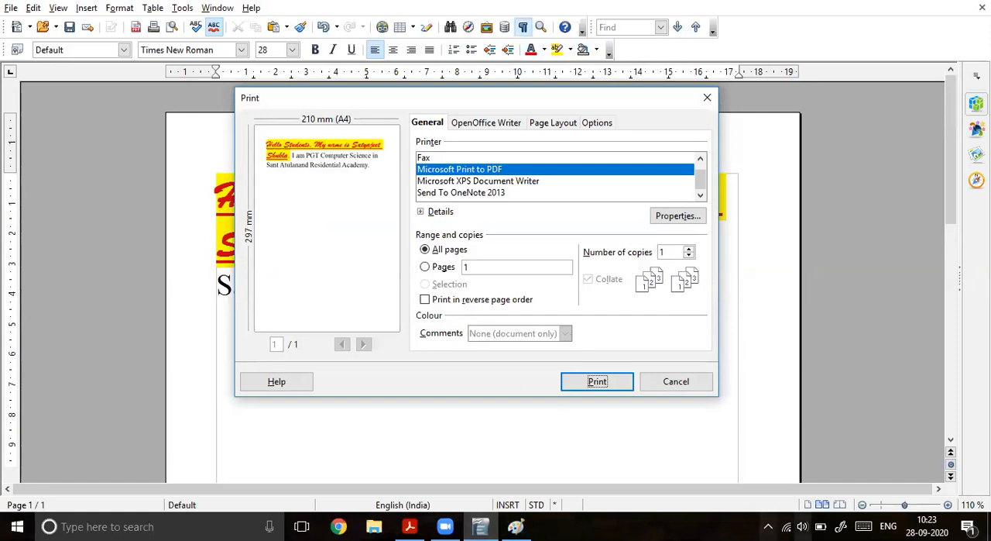
pyautogui.click(841, 526)
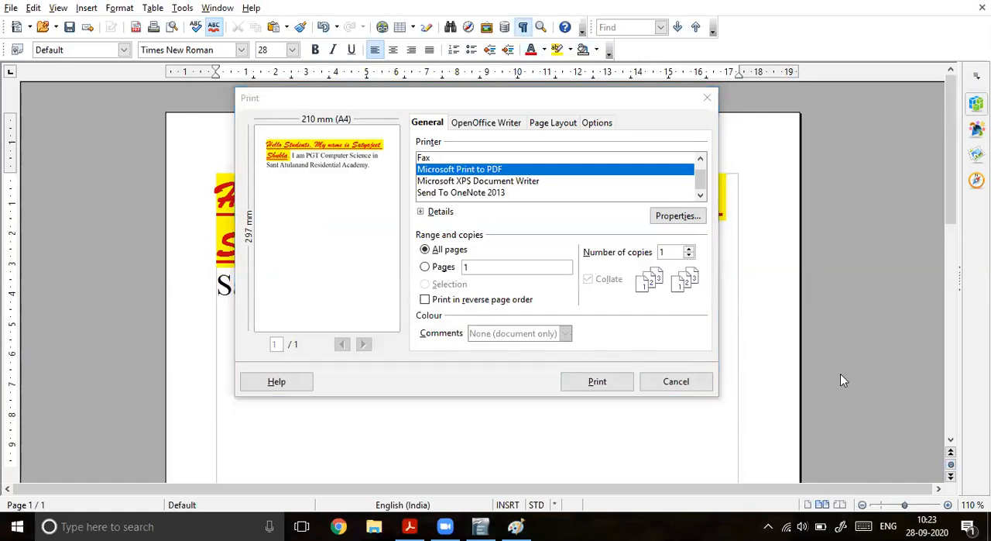
pyautogui.click(826, 286)
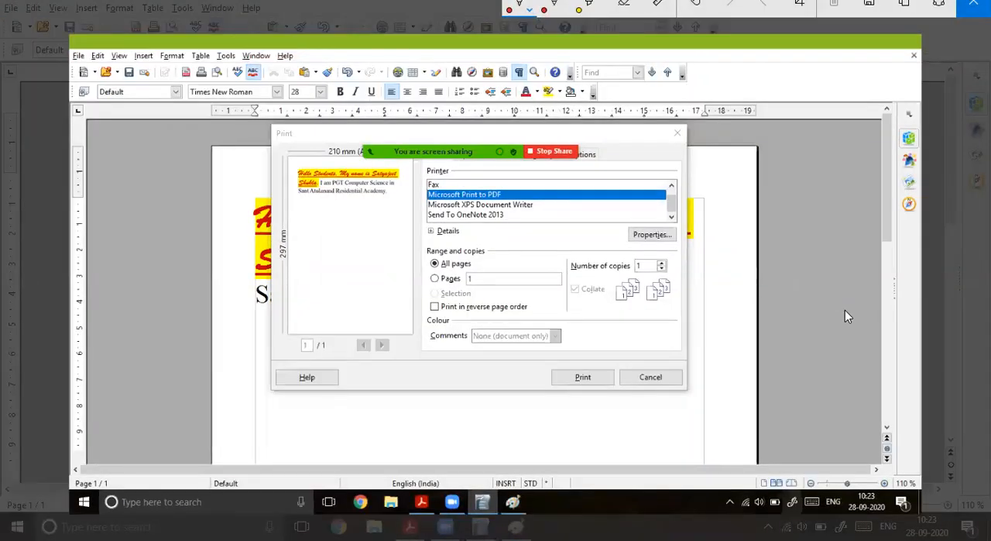
pyautogui.moveTo(345, 327)
pyautogui.mouseDown()
pyautogui.moveTo(351, 420)
pyautogui.moveTo(337, 430)
pyautogui.moveTo(370, 433)
pyautogui.moveTo(373, 422)
pyautogui.mouseUp()
pyautogui.moveTo(384, 422)
pyautogui.mouseDown()
pyautogui.moveTo(410, 435)
pyautogui.moveTo(449, 425)
pyautogui.mouseUp()
pyautogui.moveTo(461, 412); pyautogui.dragTo(461, 443)
pyautogui.moveTo(463, 414); pyautogui.dragTo(486, 440)
pyautogui.moveTo(483, 424); pyautogui.dragTo(500, 443)
pyautogui.moveTo(502, 432)
pyautogui.mouseDown()
pyautogui.moveTo(510, 443)
pyautogui.moveTo(555, 445)
pyautogui.mouseUp()
pyautogui.moveTo(560, 433); pyautogui.dragTo(556, 446)
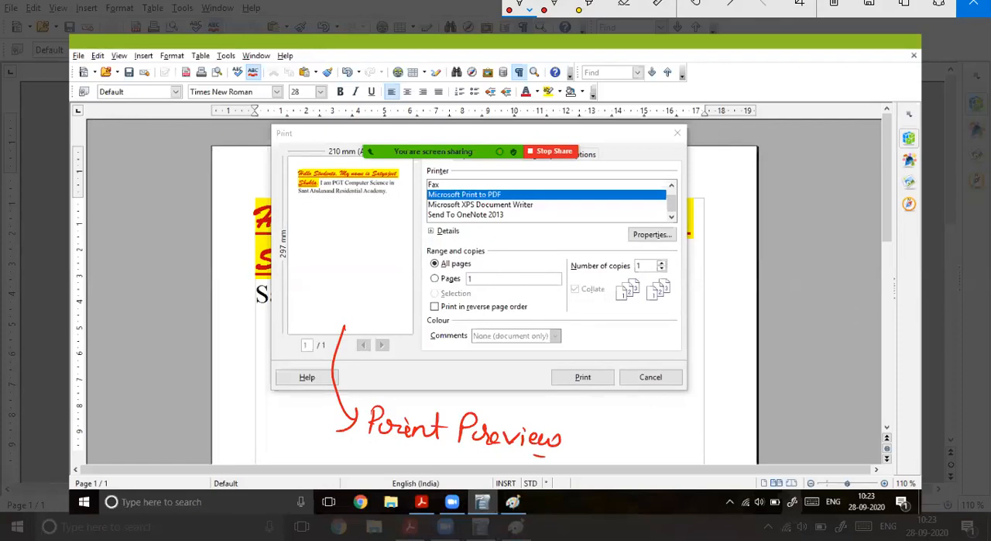
pyautogui.click(973, 8)
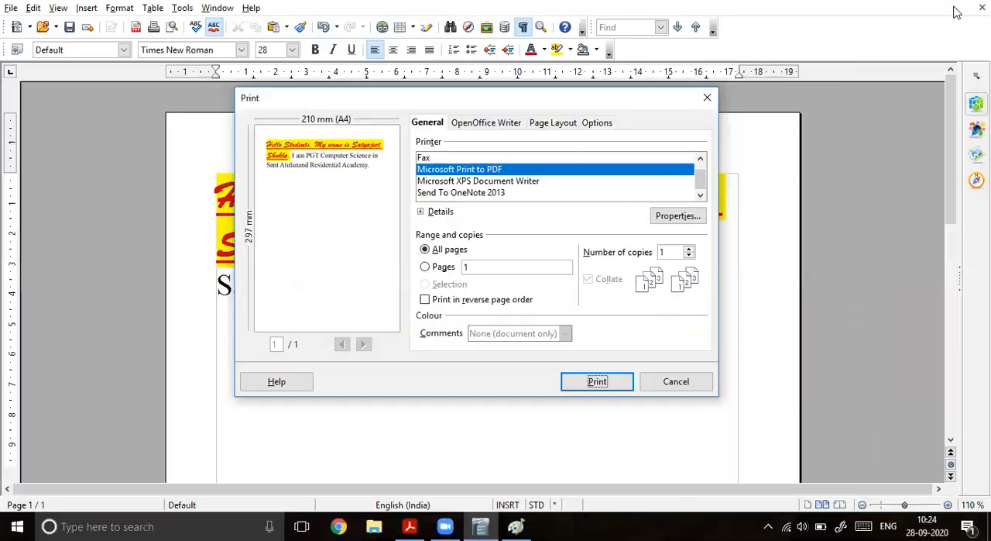
# Step: Close the Print dialog without printing, and display the document's non-printing characters
pyautogui.click(707, 98)
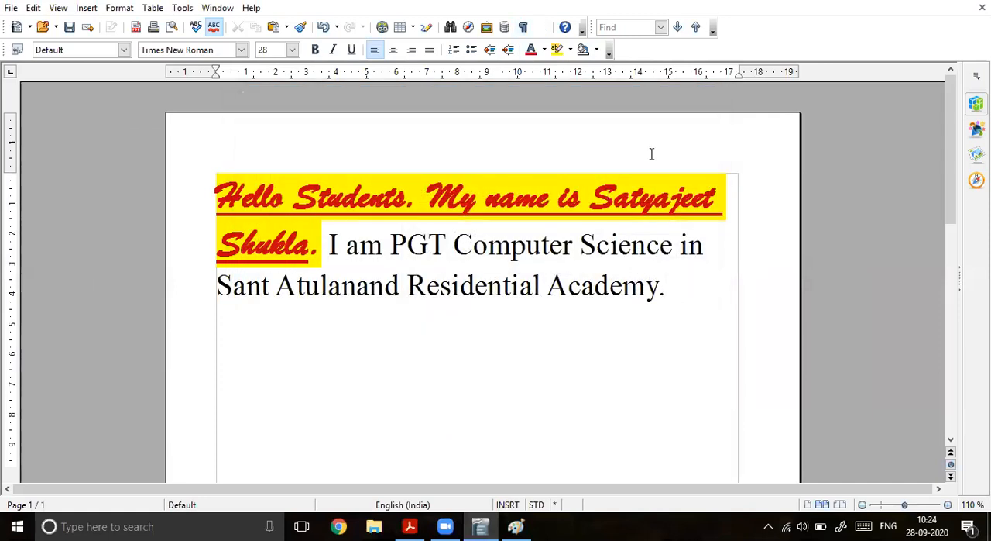
pyautogui.click(523, 28)
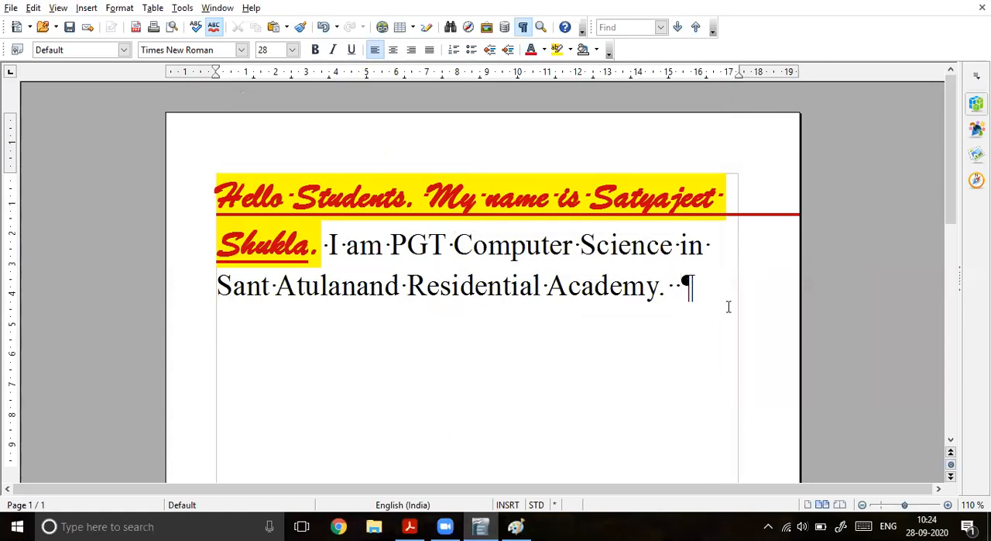
# Step: Continue after the "Residential Academy." sentence with "Hello student" and "How are you", adding a long run of spaces after each phrase
pyautogui.write('He')
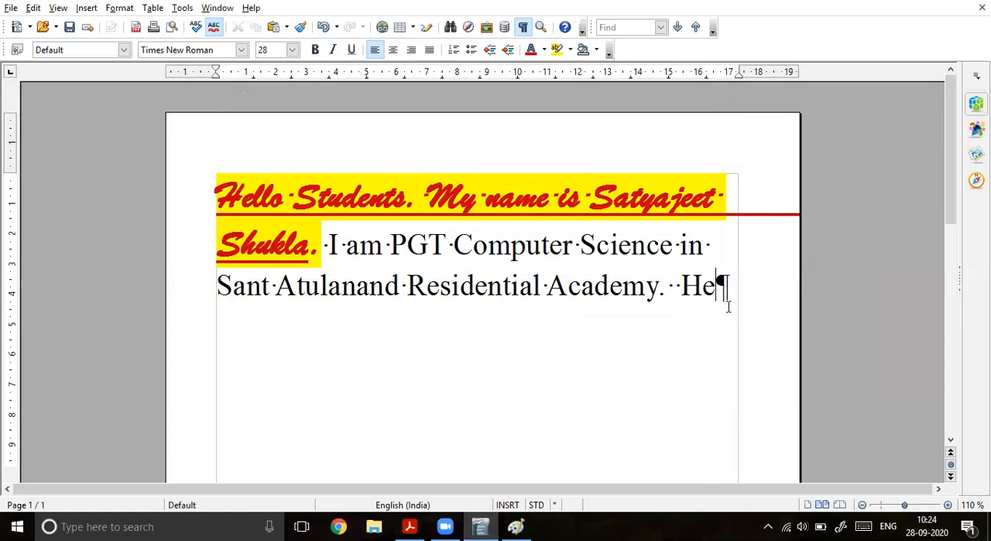
pyautogui.write('llo student')
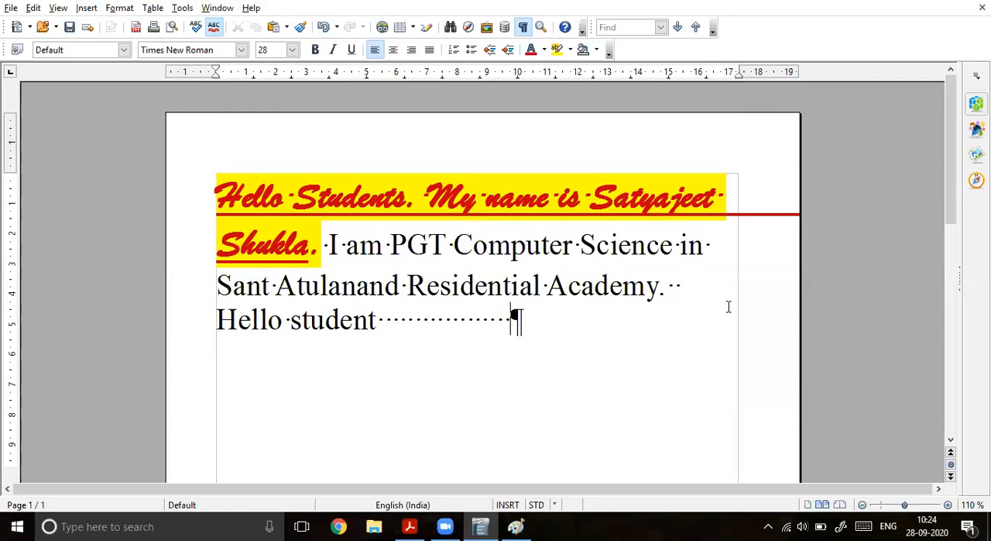
pyautogui.write('                How are you')
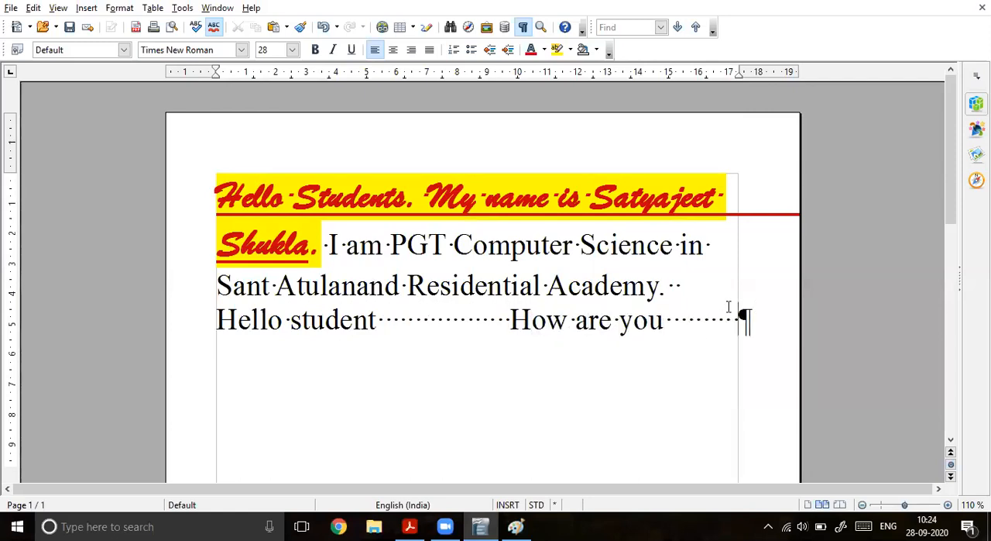
# Step: Start a new paragraph reading "This open office is an interesting topic", correcting the spelling of "office", "topic" and "interesting"
pyautogui.press('Return')
pyautogui.write('This ')
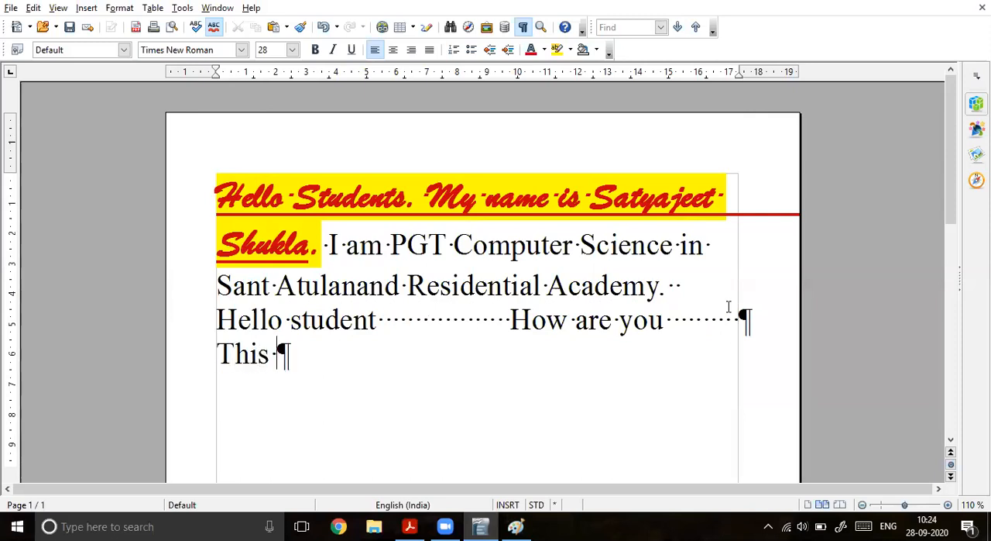
pyautogui.write(' open od')
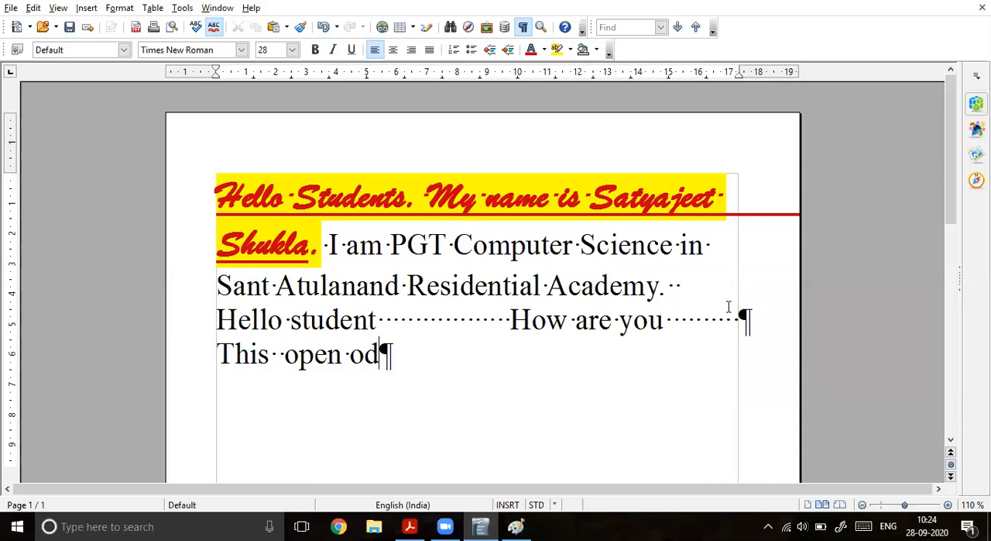
pyautogui.press('BackSpace')
pyautogui.write('fi')
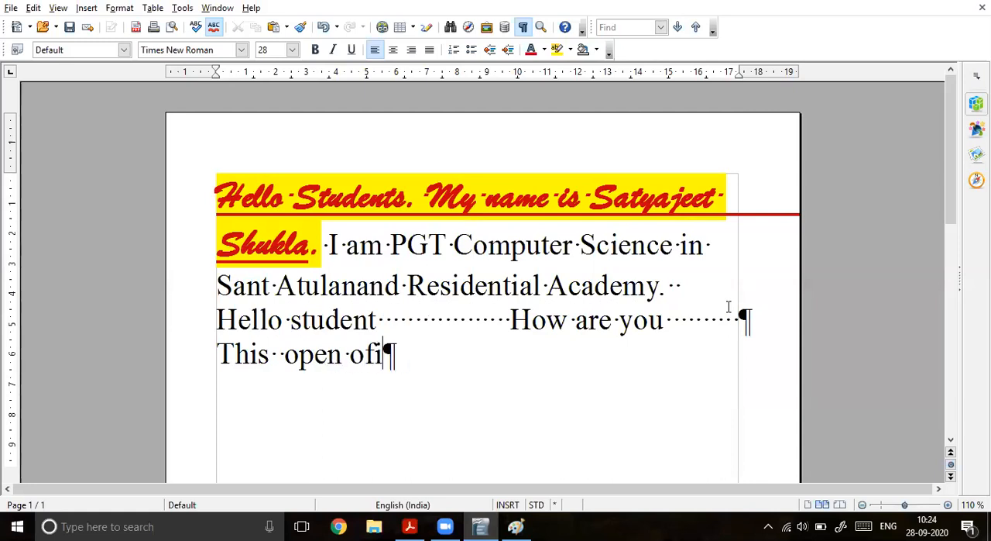
pyautogui.write('fice is an intersting toppiv')
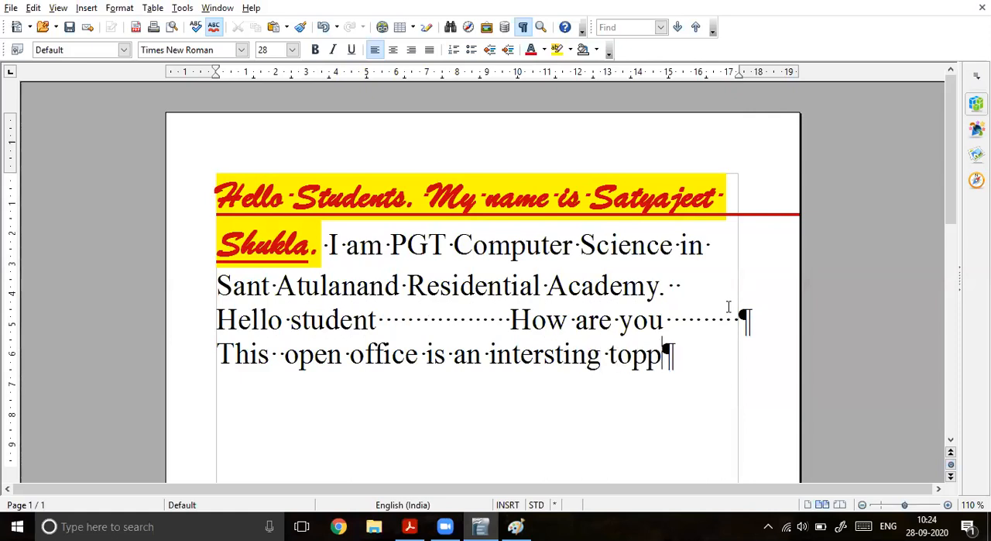
pyautogui.press('BackSpace')
pyautogui.press('BackSpace')
pyautogui.press('BackSpace')
pyautogui.write('ic')
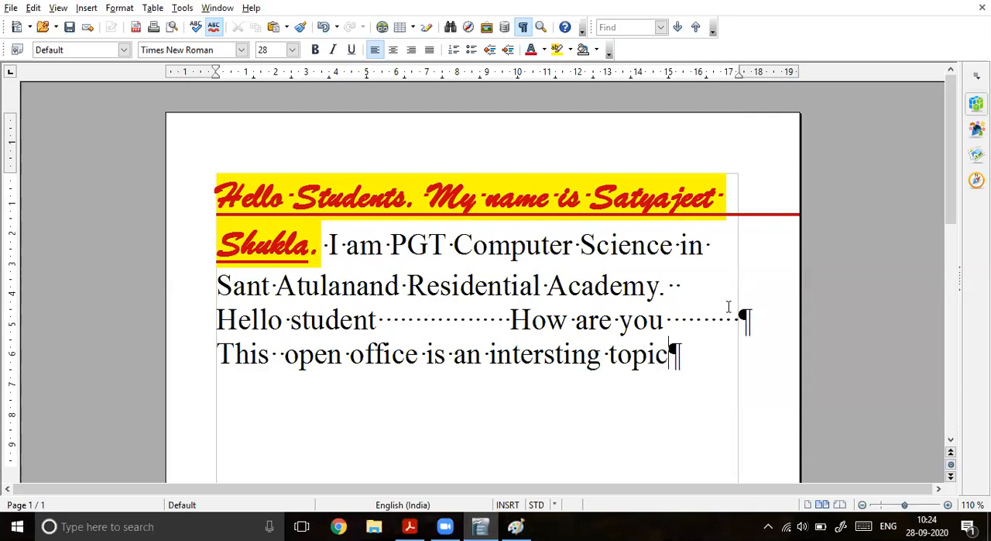
pyautogui.click(546, 354)
pyautogui.write('e')
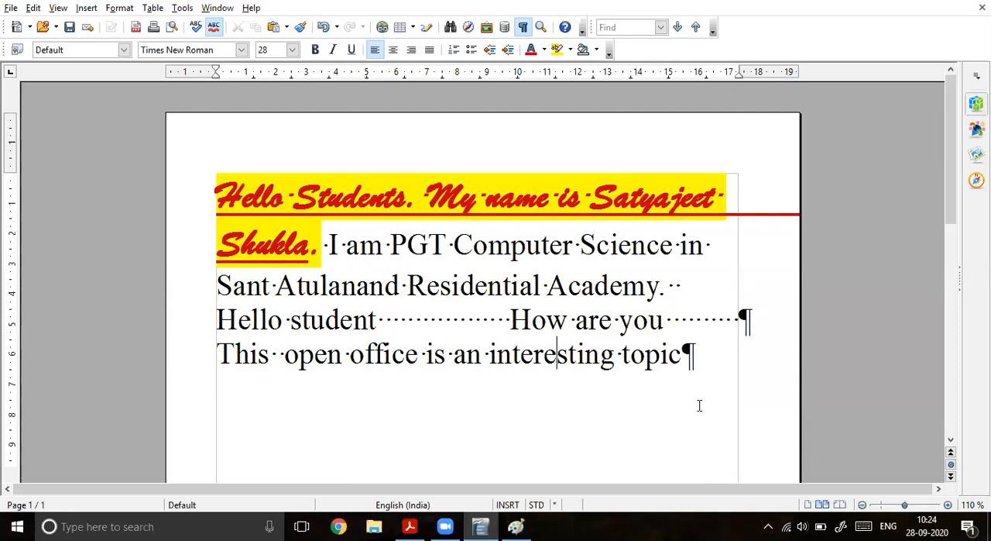
# Step: On a new screen sketch, bracket the dots after "Hello student", label them "Space", and circle the paragraph mark after "topic"
pyautogui.click(377, 319)
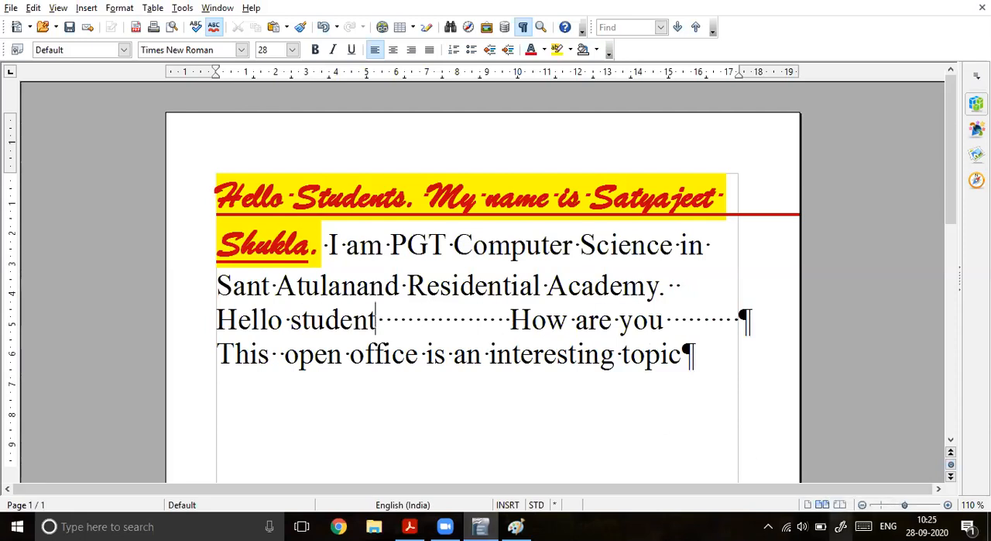
pyautogui.click(772, 402)
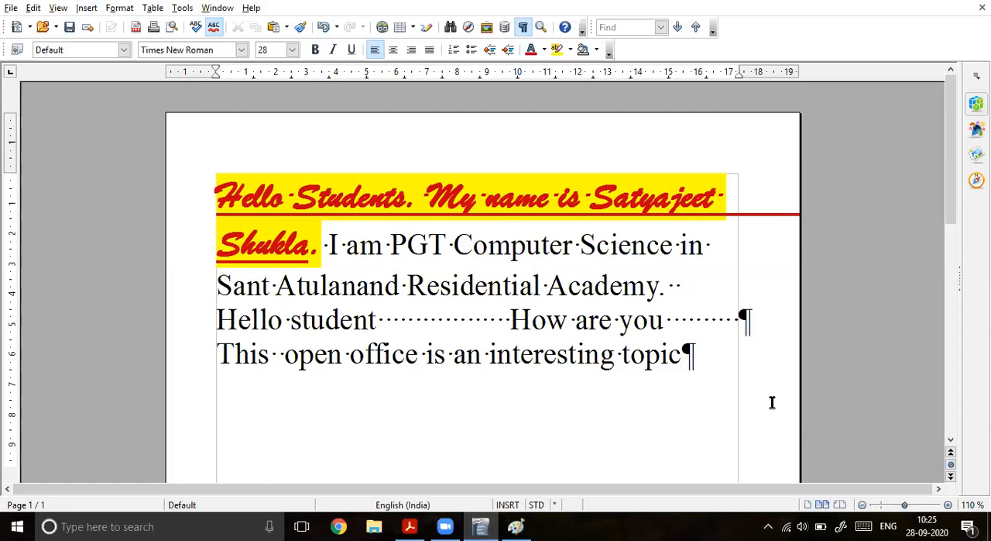
pyautogui.press('super+w')
pyautogui.click(787, 285)
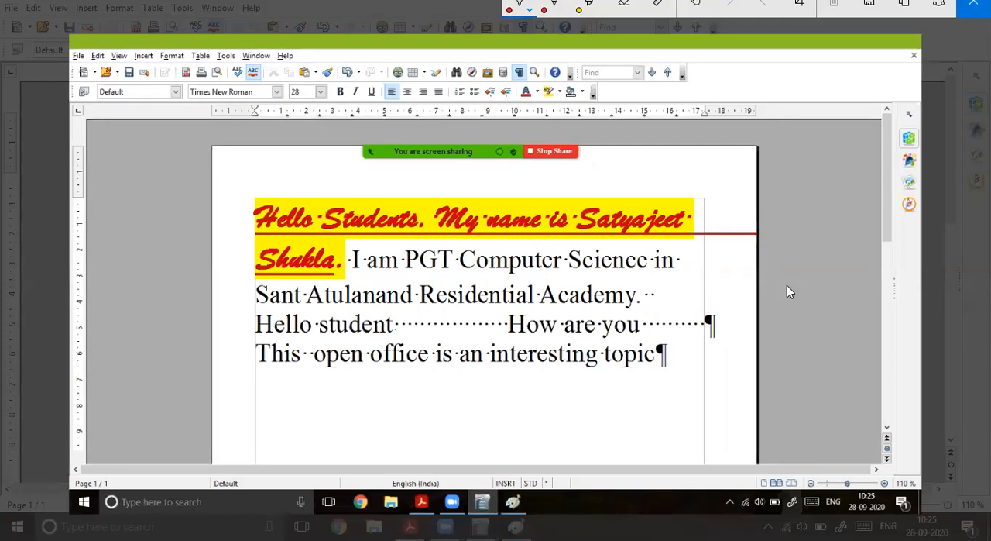
pyautogui.moveTo(404, 333)
pyautogui.mouseDown()
pyautogui.moveTo(461, 339)
pyautogui.moveTo(462, 408)
pyautogui.moveTo(430, 435)
pyautogui.mouseUp()
pyautogui.moveTo(447, 421)
pyautogui.mouseDown()
pyautogui.moveTo(449, 445)
pyautogui.moveTo(449, 433)
pyautogui.moveTo(473, 437)
pyautogui.mouseUp()
pyautogui.moveTo(481, 425)
pyautogui.mouseDown()
pyautogui.moveTo(475, 436)
pyautogui.moveTo(496, 437)
pyautogui.mouseUp()
pyautogui.moveTo(665, 336)
pyautogui.mouseDown()
pyautogui.moveTo(650, 378)
pyautogui.moveTo(680, 341)
pyautogui.moveTo(658, 341)
pyautogui.mouseUp()
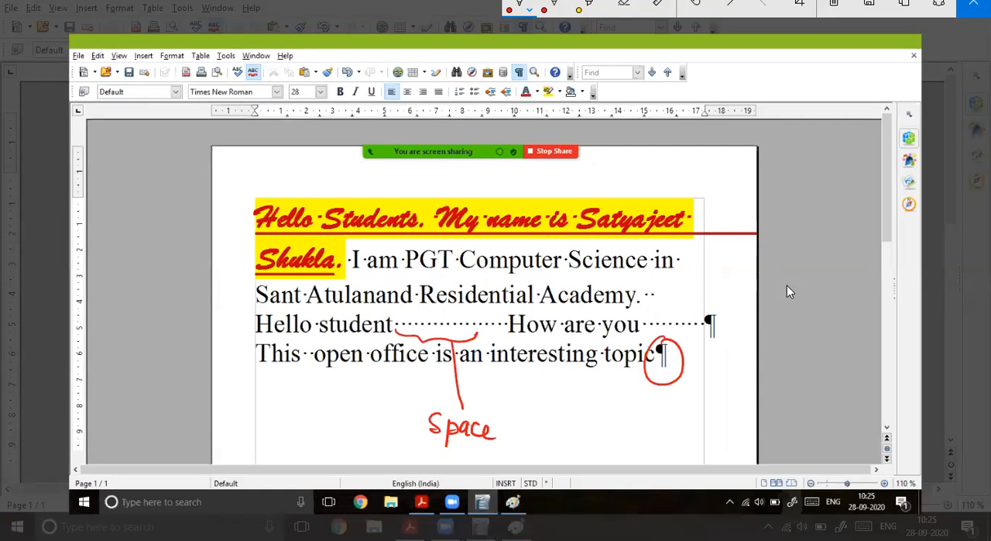
# Step: Handwrite "Print" and "Ctrl+P" below the text on the screen sketch, and close the sketch
pyautogui.moveTo(576, 403); pyautogui.dragTo(573, 423)
pyautogui.moveTo(572, 399)
pyautogui.mouseDown()
pyautogui.moveTo(580, 412)
pyautogui.moveTo(596, 411)
pyautogui.mouseUp()
pyautogui.moveTo(598, 413); pyautogui.dragTo(618, 423)
pyautogui.moveTo(624, 405); pyautogui.dragTo(623, 427)
pyautogui.moveTo(616, 416); pyautogui.dragTo(681, 432)
pyautogui.moveTo(683, 422); pyautogui.dragTo(706, 423)
pyautogui.moveTo(711, 408)
pyautogui.mouseDown()
pyautogui.moveTo(714, 434)
pyautogui.moveTo(737, 426)
pyautogui.mouseUp()
pyautogui.moveTo(727, 418); pyautogui.dragTo(735, 439)
pyautogui.moveTo(736, 412); pyautogui.dragTo(738, 427)
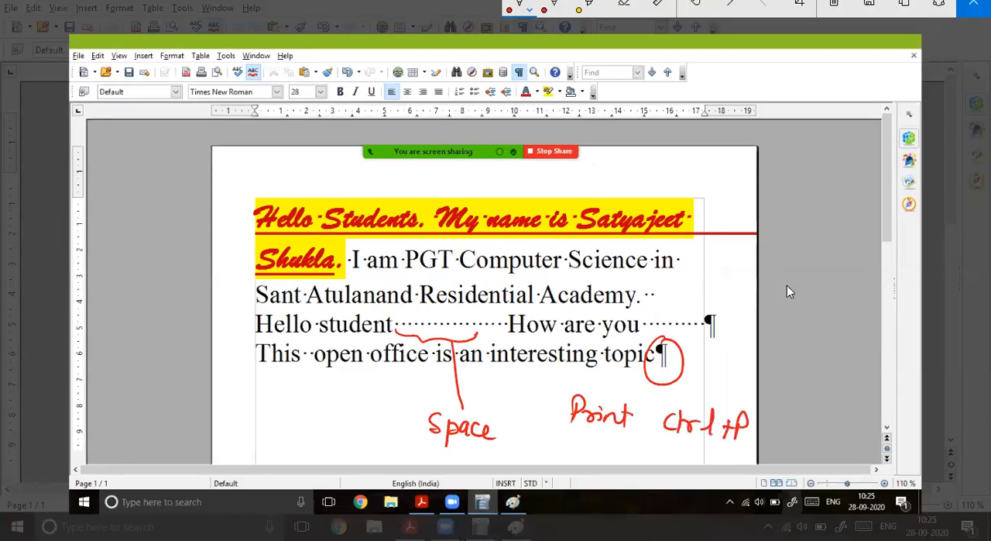
pyautogui.click(973, 6)
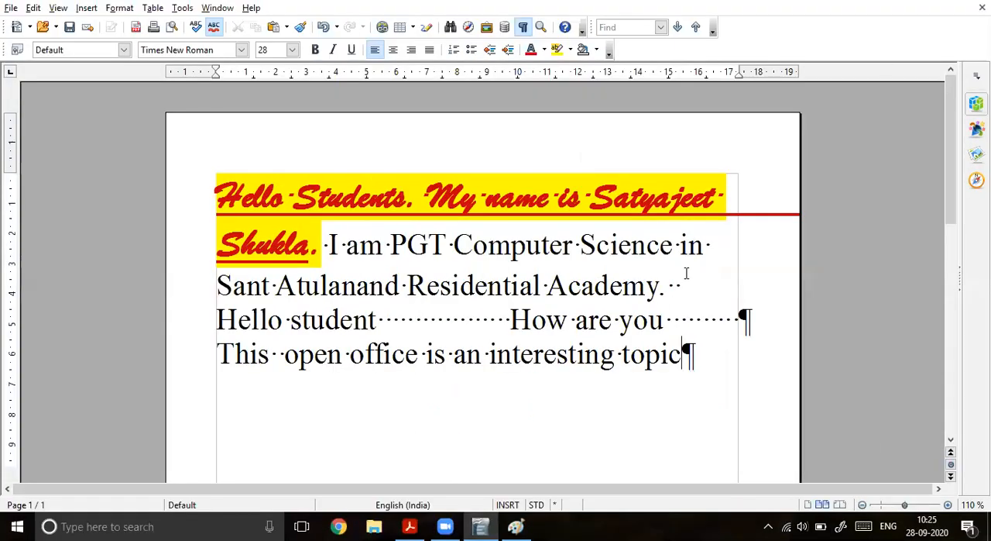
# Step: Open the Print dialog, paste its screenshot into Paint, and enlarge it to 200% around the page preview
pyautogui.hotkey('ctrl', 'p')
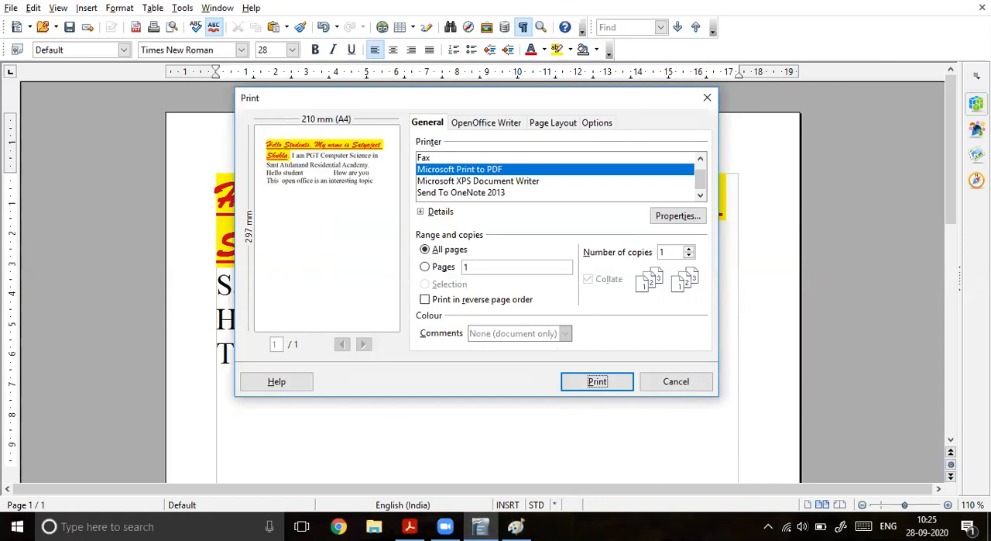
pyautogui.click(517, 526)
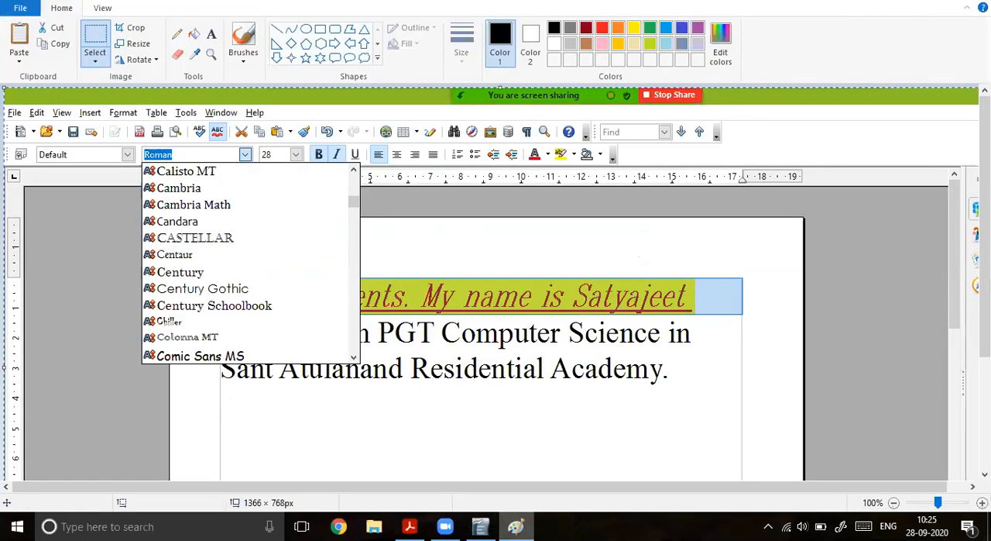
pyautogui.hotkey('ctrl', 'v')
pyautogui.click(982, 502)
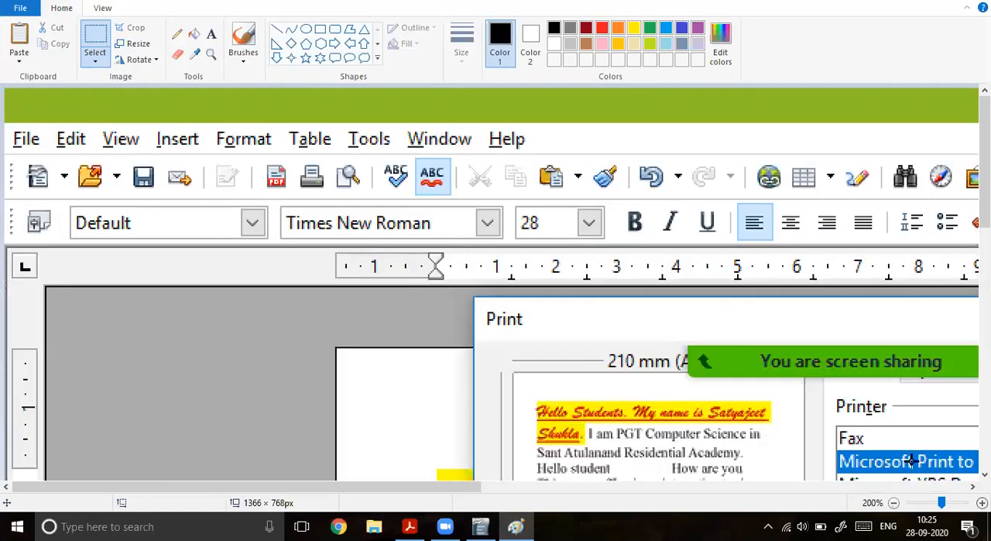
pyautogui.scroll(-5, 852, 410)
pyautogui.moveTo(449, 486); pyautogui.dragTo(596, 492)
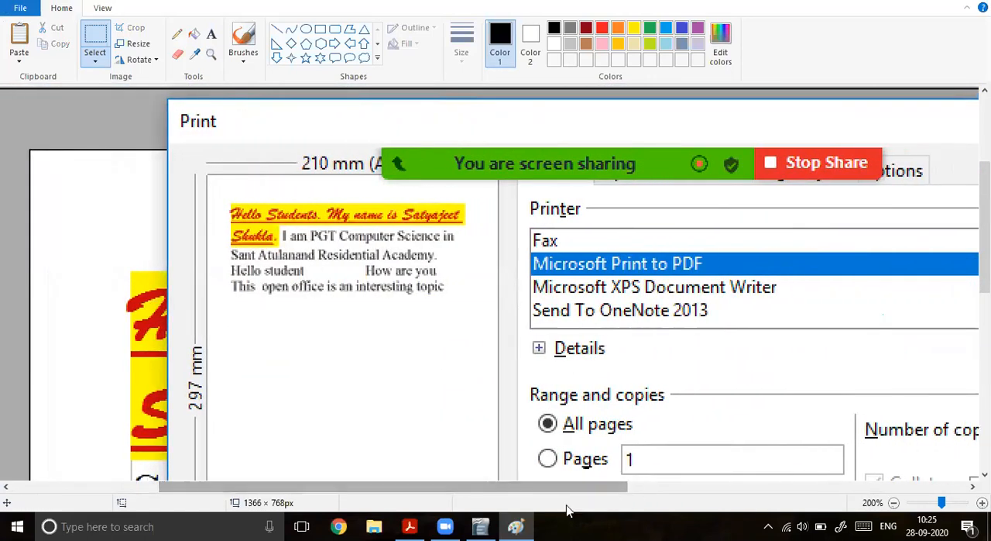
# Step: On a new screen sketch, draw space dots and a paragraph mark in the page preview, and write "Special characters" and "Reference purpose" below
pyautogui.click(840, 527)
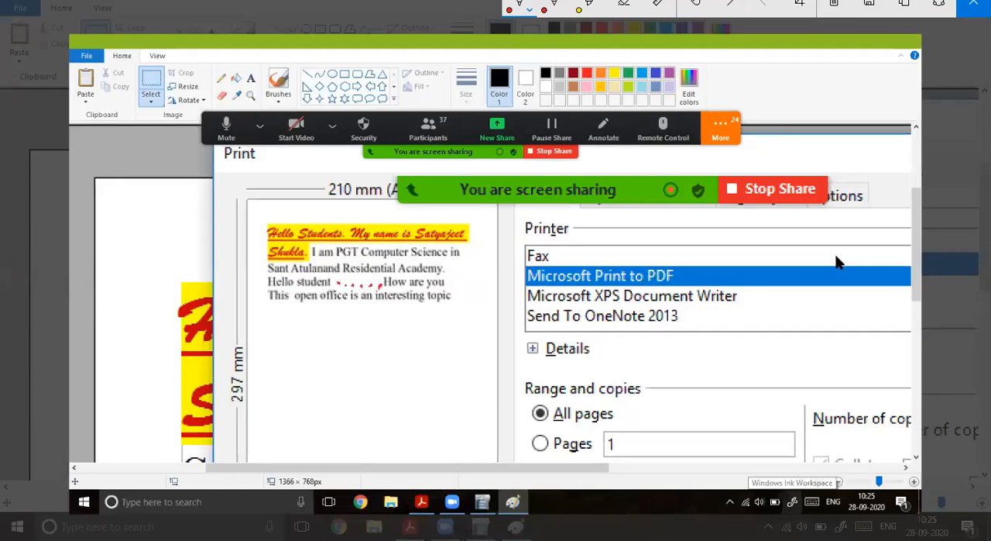
pyautogui.moveTo(463, 287); pyautogui.dragTo(468, 295)
pyautogui.moveTo(274, 324)
pyautogui.mouseDown()
pyautogui.moveTo(264, 341)
pyautogui.moveTo(277, 360)
pyautogui.moveTo(280, 344)
pyautogui.mouseUp()
pyautogui.moveTo(293, 338); pyautogui.dragTo(304, 342)
pyautogui.moveTo(318, 332)
pyautogui.mouseDown()
pyautogui.moveTo(350, 345)
pyautogui.moveTo(437, 347)
pyautogui.mouseUp()
pyautogui.moveTo(446, 323)
pyautogui.mouseDown()
pyautogui.moveTo(447, 349)
pyautogui.moveTo(457, 334)
pyautogui.mouseUp()
pyautogui.moveTo(452, 341); pyautogui.dragTo(483, 351)
pyautogui.moveTo(262, 371)
pyautogui.mouseDown()
pyautogui.moveTo(288, 384)
pyautogui.moveTo(333, 369)
pyautogui.moveTo(401, 381)
pyautogui.mouseUp()
pyautogui.moveTo(422, 369)
pyautogui.mouseDown()
pyautogui.moveTo(421, 400)
pyautogui.moveTo(432, 380)
pyautogui.mouseUp()
pyautogui.moveTo(440, 367)
pyautogui.mouseDown()
pyautogui.moveTo(446, 384)
pyautogui.moveTo(511, 381)
pyautogui.mouseUp()
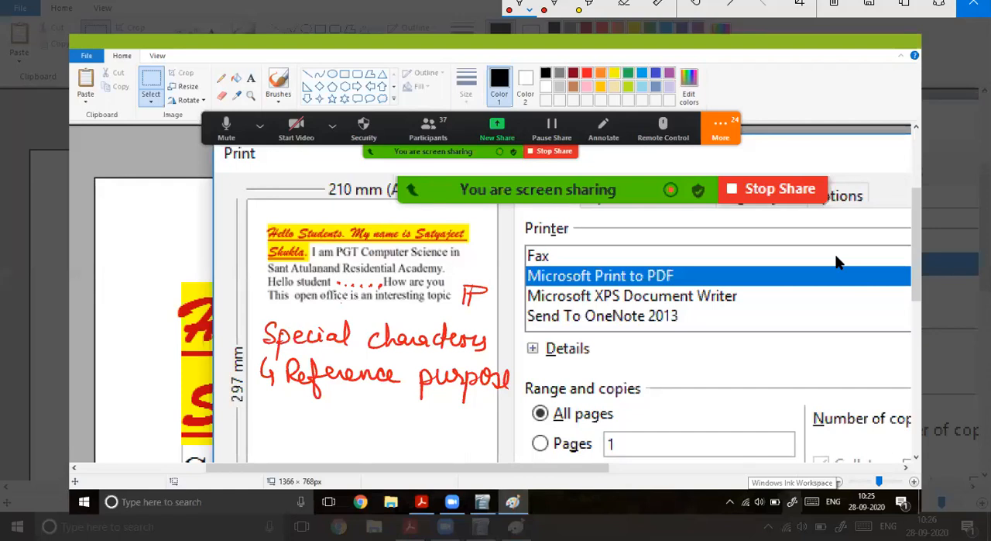
# Step: Add a further handwritten note below "Reference purpose" on the screen sketch
pyautogui.moveTo(267, 340)
pyautogui.mouseDown()
pyautogui.moveTo(232, 379)
pyautogui.moveTo(254, 419)
pyautogui.mouseUp()
pyautogui.moveTo(255, 406)
pyautogui.mouseDown()
pyautogui.moveTo(244, 429)
pyautogui.moveTo(349, 423)
pyautogui.moveTo(358, 434)
pyautogui.mouseUp()
pyautogui.moveTo(347, 418); pyautogui.dragTo(402, 435)
pyautogui.moveTo(416, 424)
pyautogui.mouseDown()
pyautogui.moveTo(405, 436)
pyautogui.moveTo(550, 436)
pyautogui.moveTo(609, 411)
pyautogui.moveTo(626, 434)
pyautogui.moveTo(658, 422)
pyautogui.mouseUp()
pyautogui.moveTo(668, 406); pyautogui.dragTo(671, 432)
pyautogui.moveTo(711, 401)
pyautogui.mouseDown()
pyautogui.moveTo(714, 418)
pyautogui.moveTo(806, 432)
pyautogui.moveTo(817, 418)
pyautogui.mouseUp()
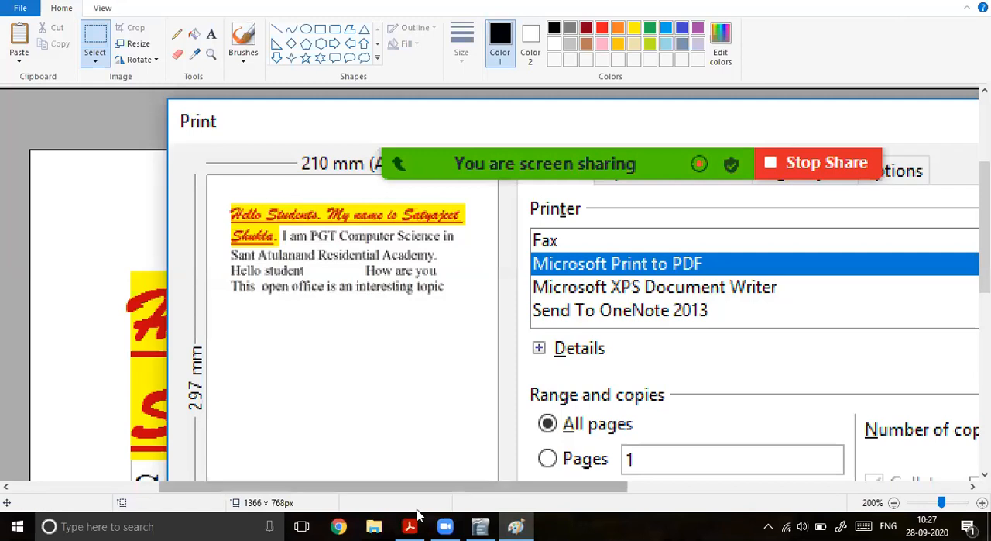
# Step: Switch to OpenOffice Writer, cancel the Print dialog, and toggle the non-printing characters until they are hidden
pyautogui.click(480, 527)
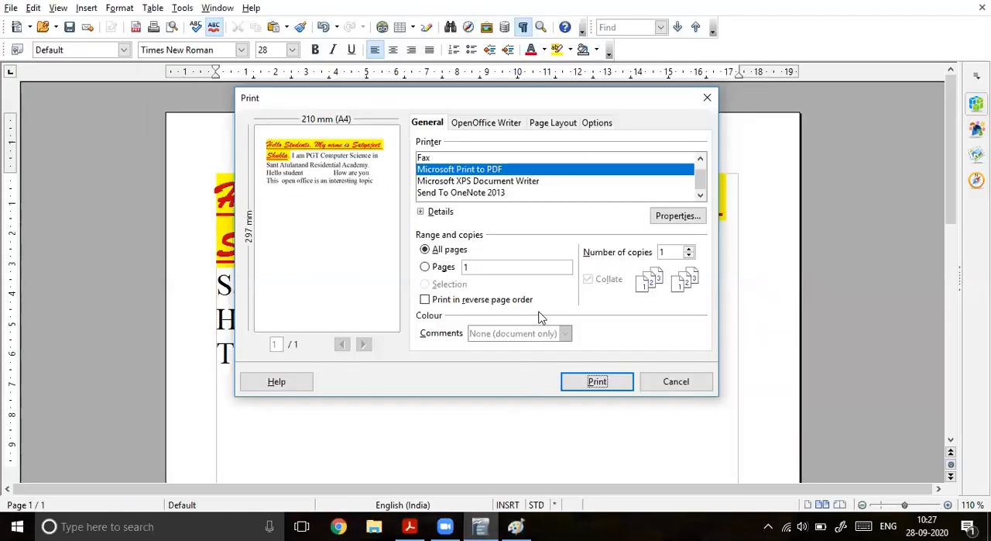
pyautogui.click(663, 380)
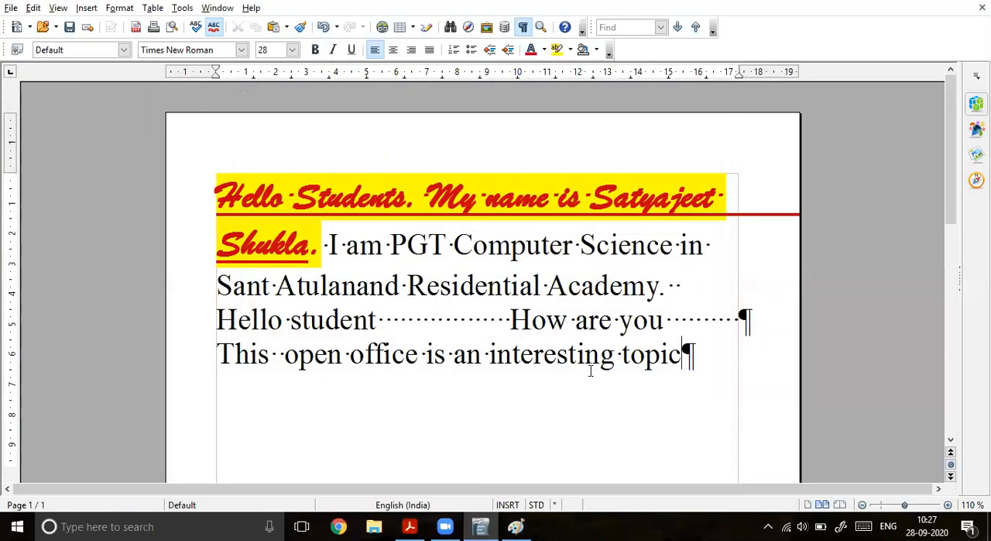
pyautogui.click(523, 27)
pyautogui.click(523, 28)
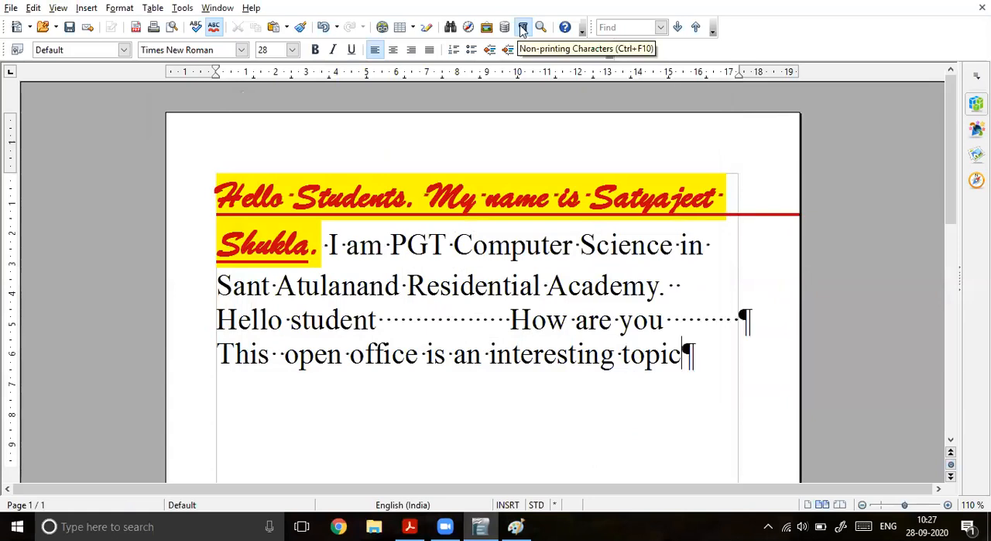
pyautogui.click(523, 28)
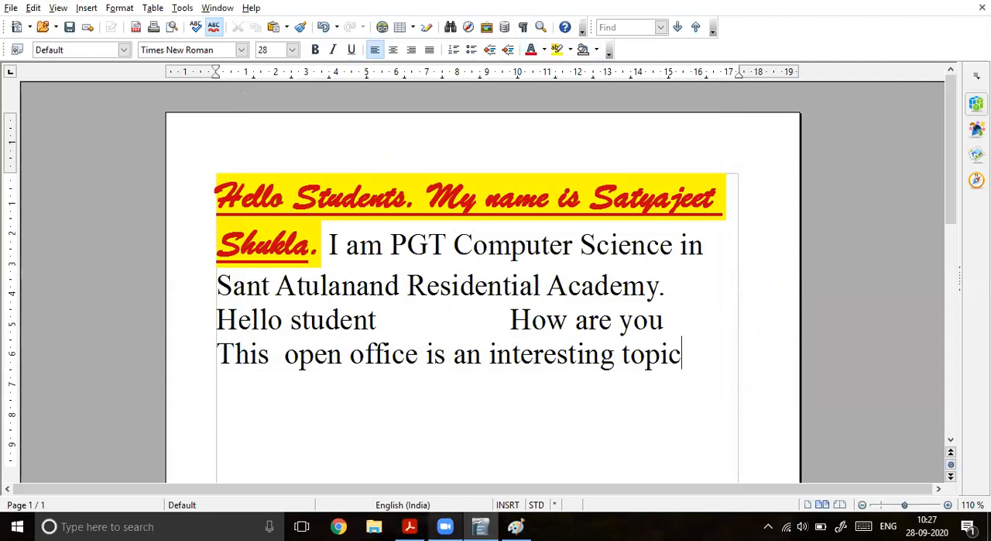
# Step: In the PDF notes, highlight "Space bar" with its dot mark, "Enter" with its paragraph mark, and the tab arrow symbol
pyautogui.click(410, 526)
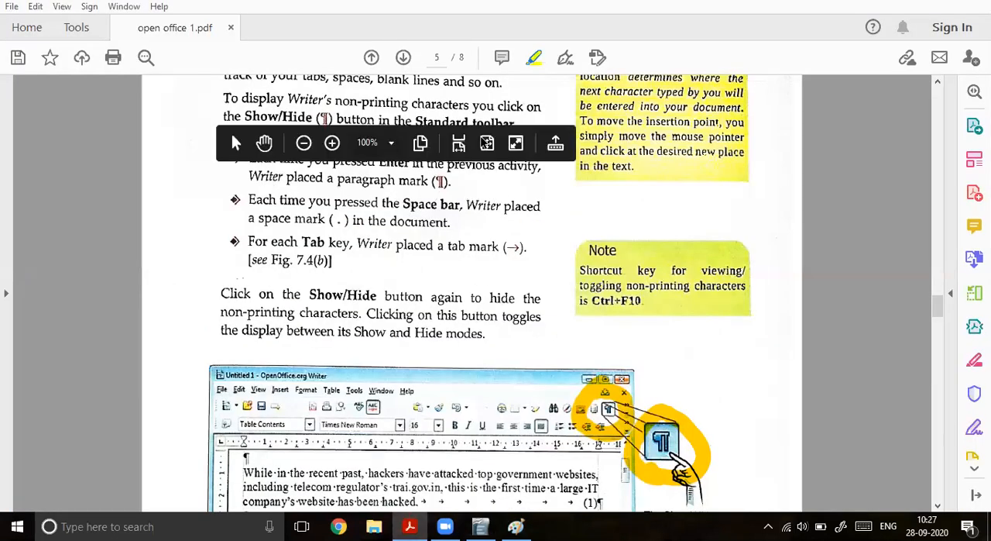
pyautogui.click(333, 143)
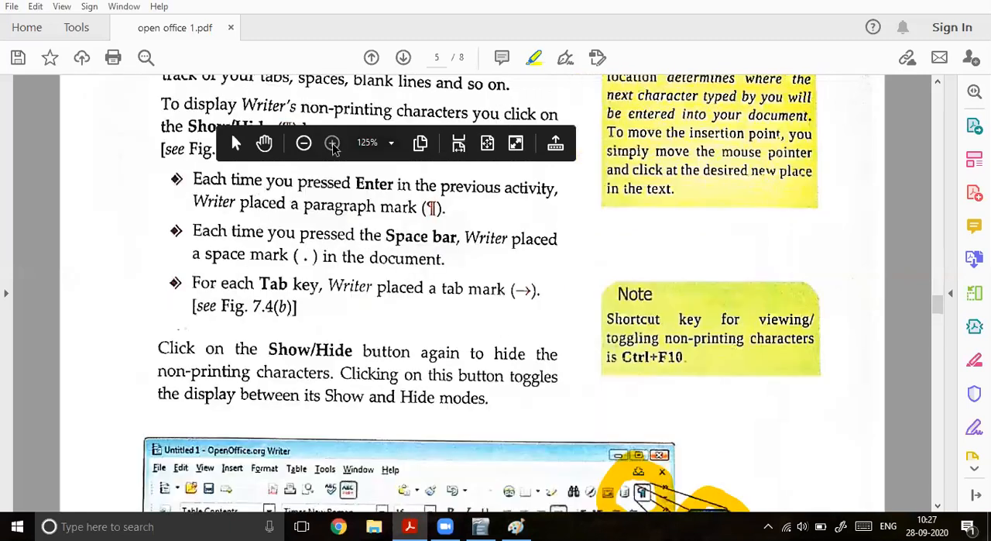
pyautogui.scroll(1, 350, 285)
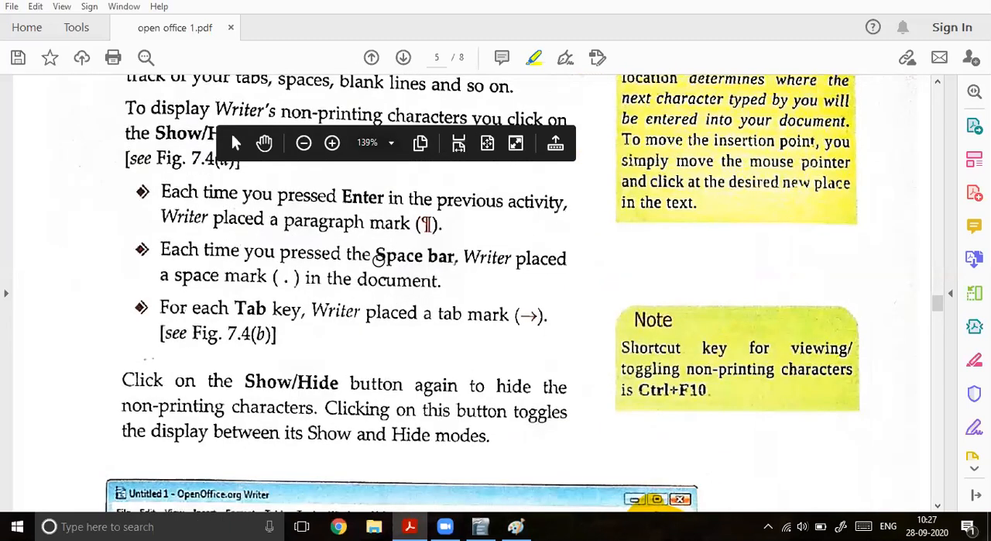
pyautogui.moveTo(376, 256); pyautogui.dragTo(450, 256)
pyautogui.moveTo(286, 277); pyautogui.dragTo(289, 281)
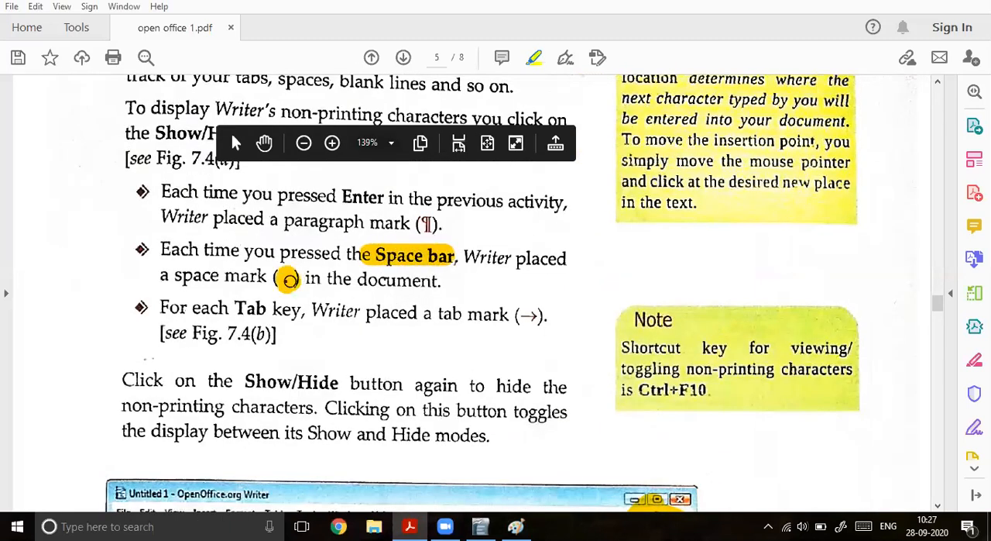
pyautogui.moveTo(343, 197)
pyautogui.mouseDown()
pyautogui.moveTo(418, 200)
pyautogui.moveTo(430, 224)
pyautogui.moveTo(428, 215)
pyautogui.moveTo(415, 229)
pyautogui.moveTo(431, 217)
pyautogui.mouseUp()
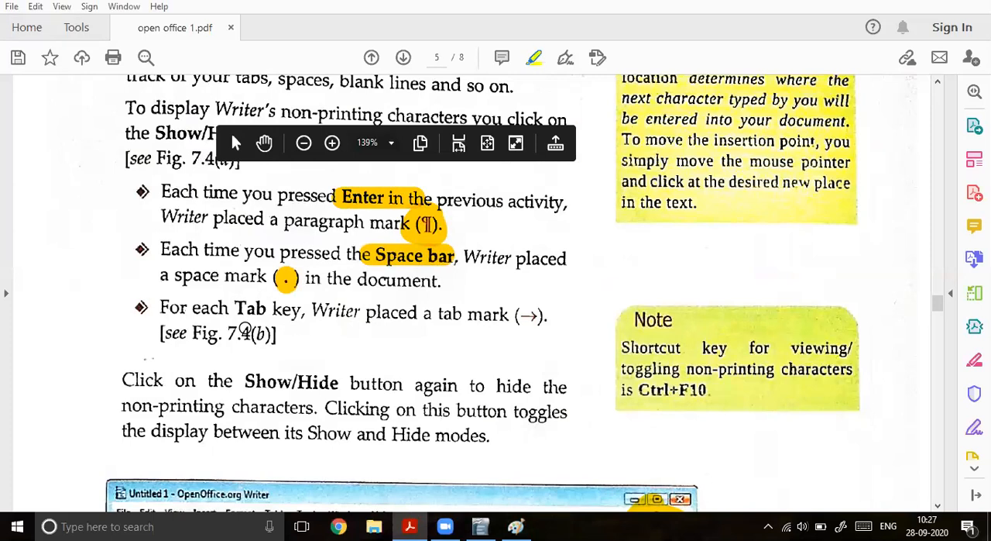
pyautogui.moveTo(528, 310)
pyautogui.mouseDown()
pyautogui.moveTo(534, 329)
pyautogui.moveTo(530, 317)
pyautogui.mouseUp()
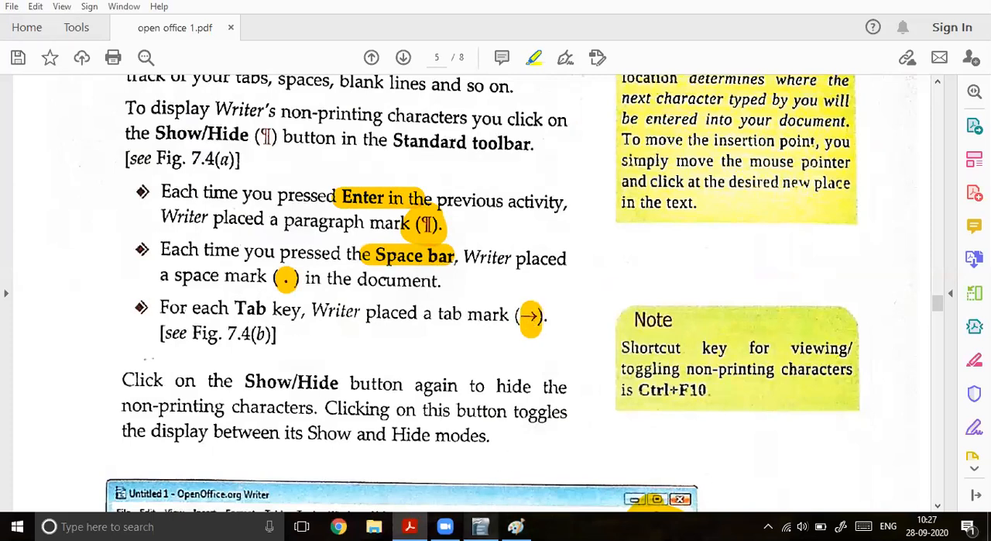
# Step: Back in Writer, show the non-printing characters, add "gdhsfg" after "topic", and start a new paragraph
pyautogui.click(480, 526)
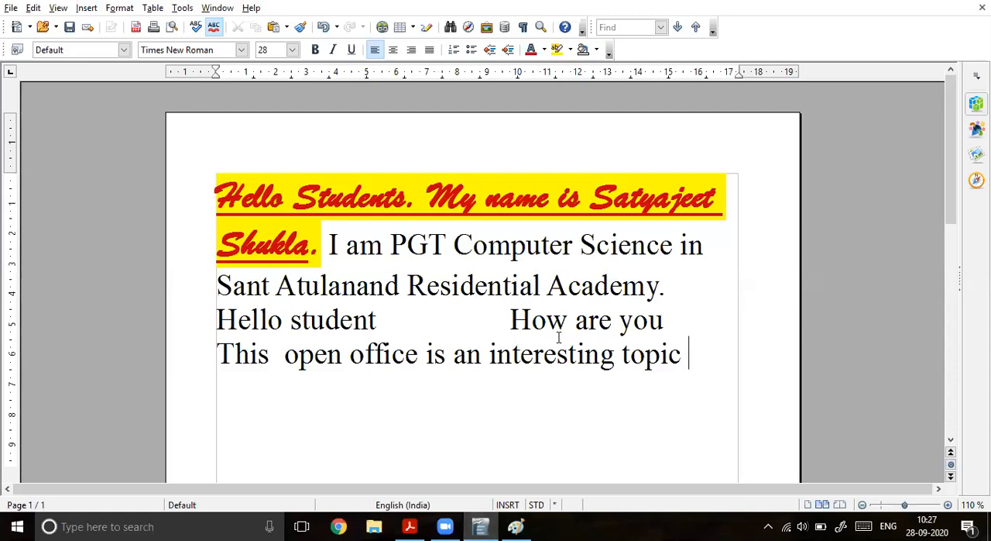
pyautogui.click(523, 27)
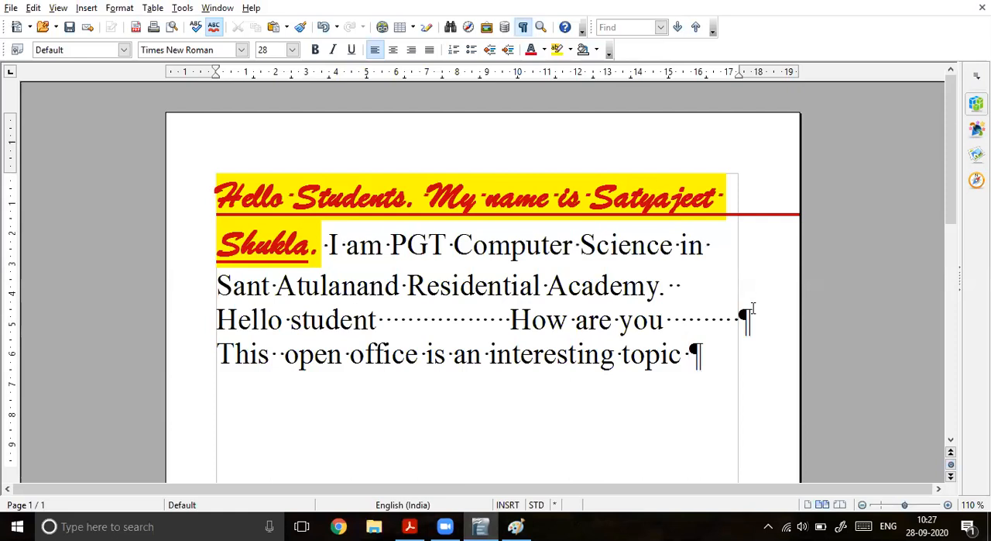
pyautogui.write('gdhsfg')
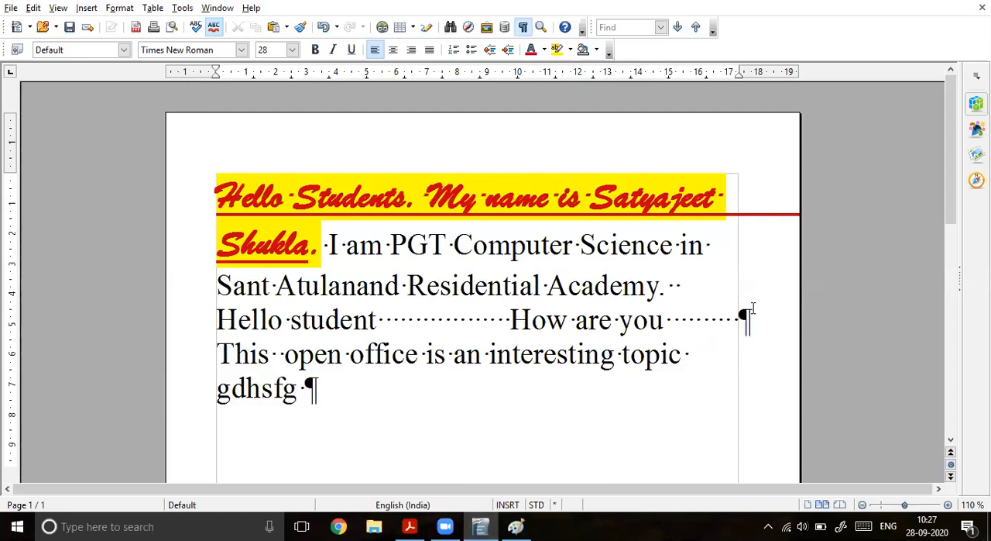
pyautogui.press('Return')
# Step: On a new screen sketch, circle the paragraph mark after "gdhsfg", draw a stroke to the mark below it, and close the sketch
pyautogui.click(841, 526)
pyautogui.click(797, 282)
pyautogui.moveTo(331, 379)
pyautogui.mouseDown()
pyautogui.moveTo(328, 397)
pyautogui.moveTo(341, 401)
pyautogui.moveTo(358, 379)
pyautogui.moveTo(333, 372)
pyautogui.mouseUp()
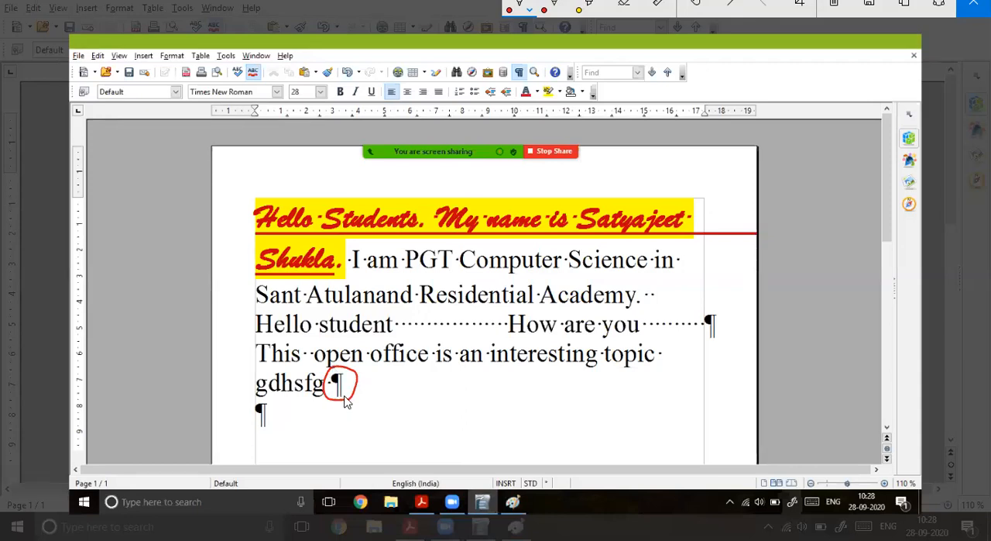
pyautogui.moveTo(350, 396); pyautogui.dragTo(365, 384)
pyautogui.moveTo(253, 428); pyautogui.dragTo(301, 417)
pyautogui.click(974, 5)
# Step: Continue the "gdhsfg" line with filler text ending in "jhgshf gsh", and circle its paragraph mark on a new screen sketch
pyautogui.click(306, 393)
pyautogui.write('gfhghdgjhdfg hgjhg ')
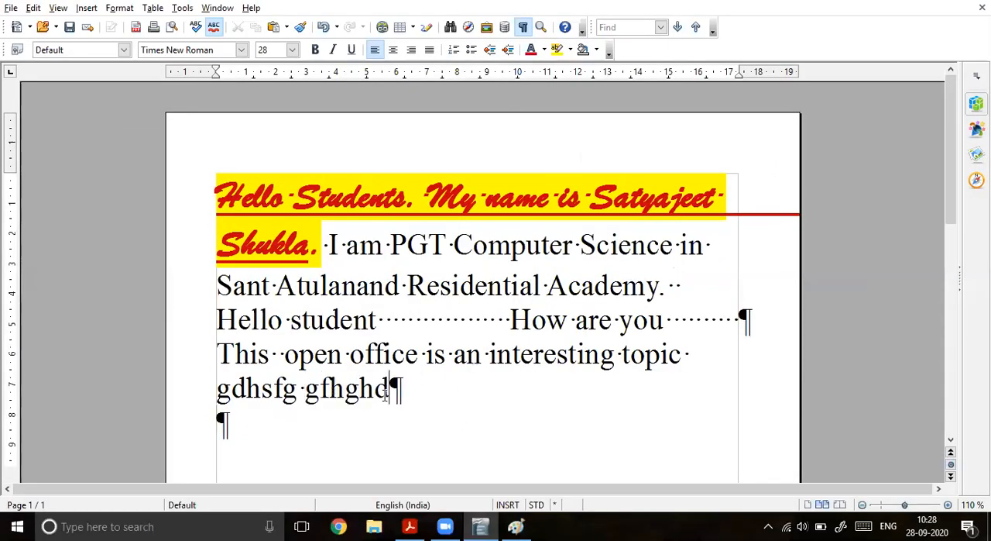
pyautogui.write('jhgjhsgfdh jhgshf gsh')
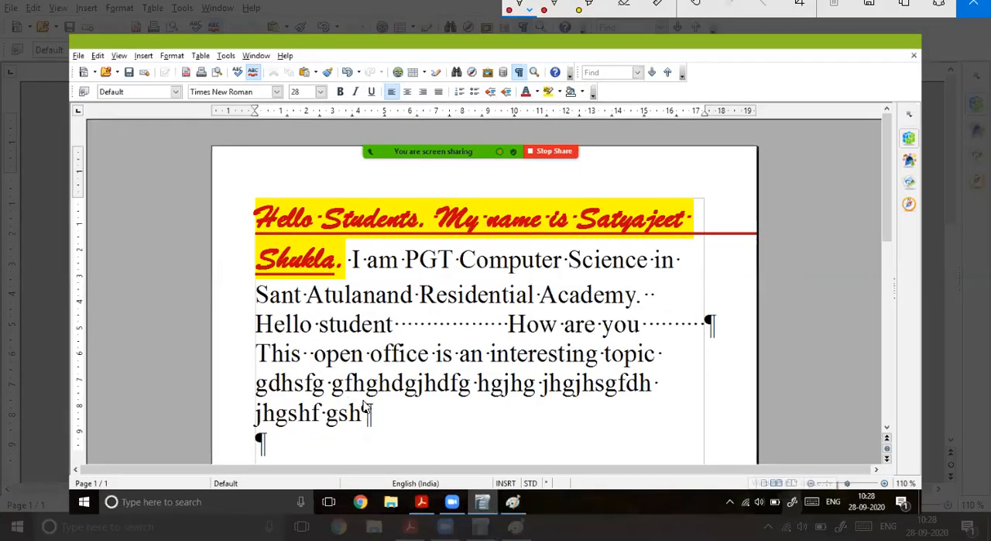
pyautogui.moveTo(362, 400)
pyautogui.mouseDown()
pyautogui.moveTo(375, 436)
pyautogui.moveTo(364, 399)
pyautogui.mouseUp()
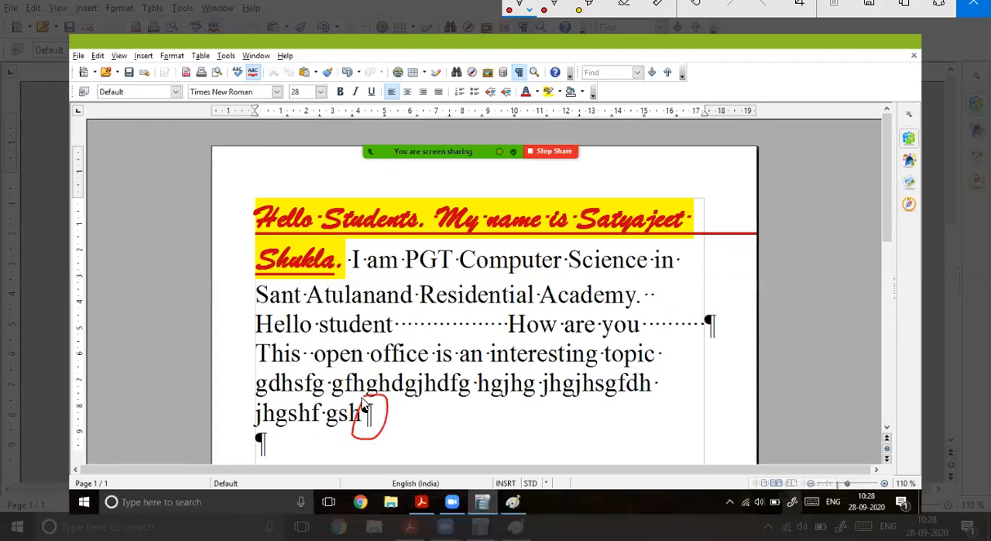
pyautogui.moveTo(663, 380)
pyautogui.mouseDown()
pyautogui.moveTo(687, 400)
pyautogui.moveTo(658, 417)
pyautogui.mouseUp()
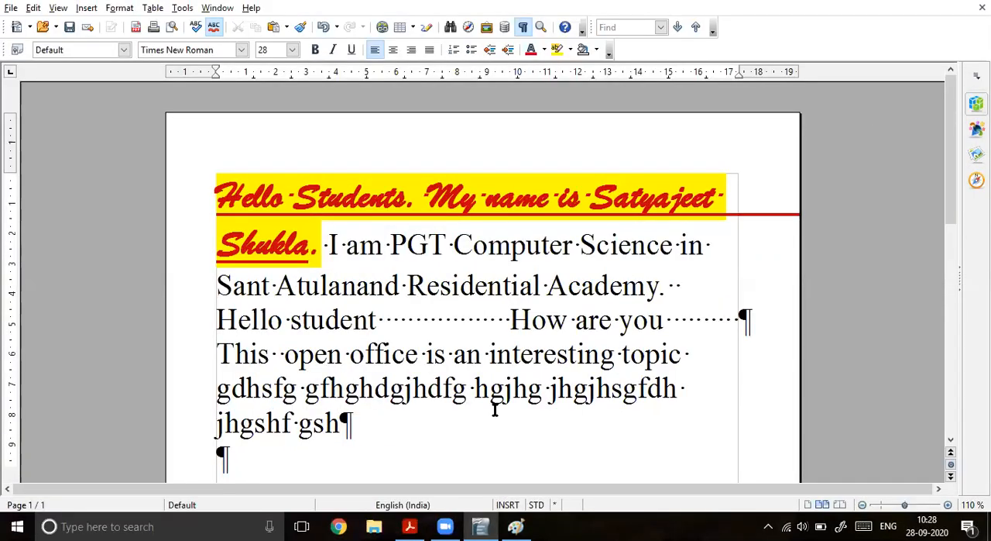
# Step: Insert a run of tabs after "jhgshf gsh" in the document
pyautogui.press('Tab')
pyautogui.press('Tab')
pyautogui.press('Tab')
pyautogui.press('Tab')
pyautogui.press('Tab')
pyautogui.press('Tab')
pyautogui.press('Tab')
# Step: On a new screen sketch, circle the first two tab arrows after "gsh" and underline the ones that follow
pyautogui.click(948, 505)
pyautogui.click(948, 505)
pyautogui.click(948, 505)
pyautogui.click(948, 505)
pyautogui.click(948, 505)
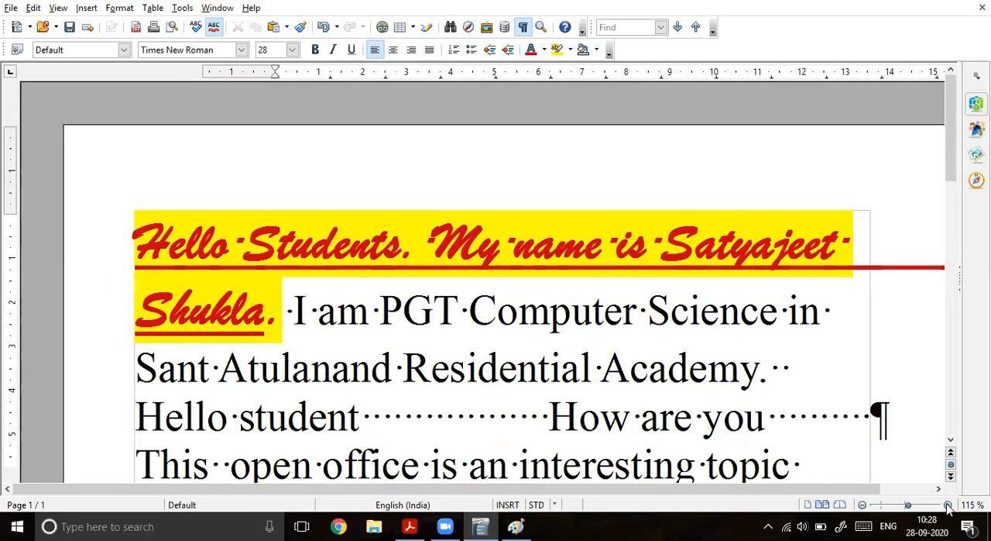
pyautogui.scroll(-10, 714, 407)
pyautogui.scroll(6, 714, 408)
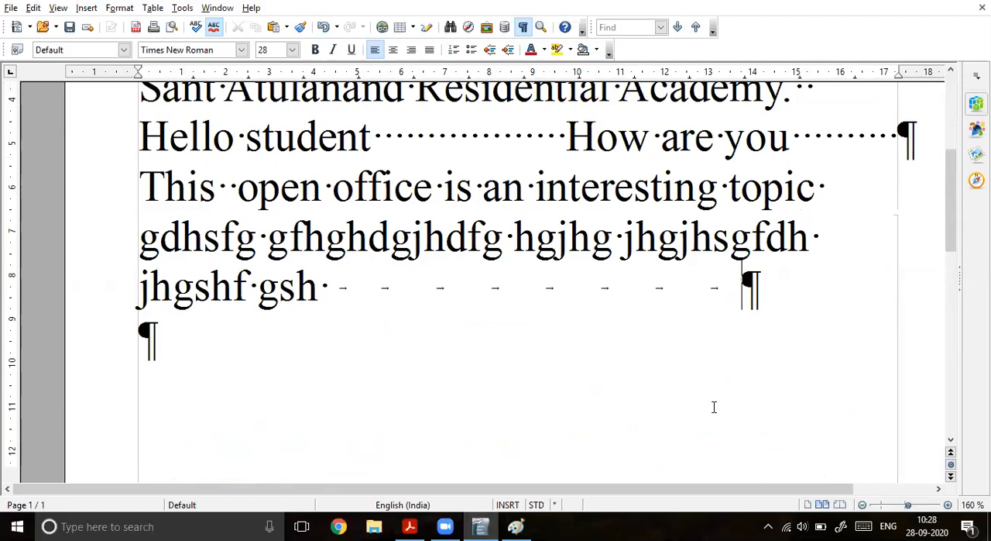
pyautogui.click(948, 505)
pyautogui.click(948, 505)
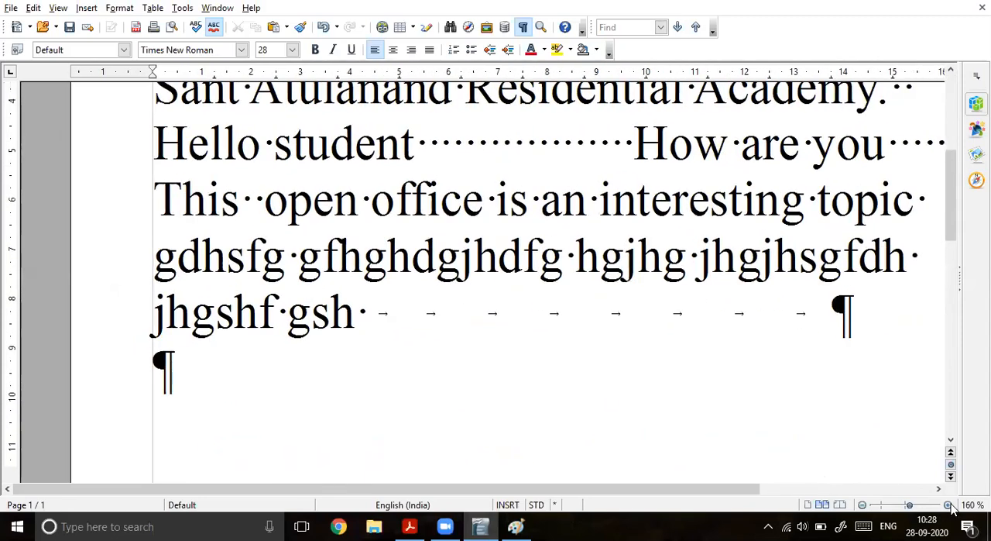
pyautogui.click(948, 505)
pyautogui.click(948, 505)
pyautogui.click(948, 505)
pyautogui.click(948, 505)
pyautogui.click(948, 504)
pyautogui.moveTo(508, 491); pyautogui.dragTo(608, 492)
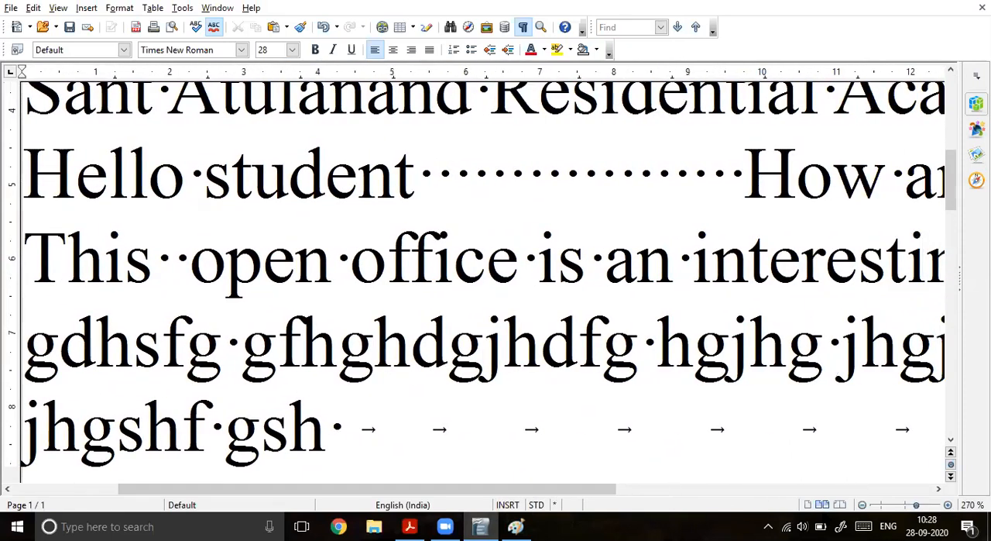
pyautogui.click(841, 527)
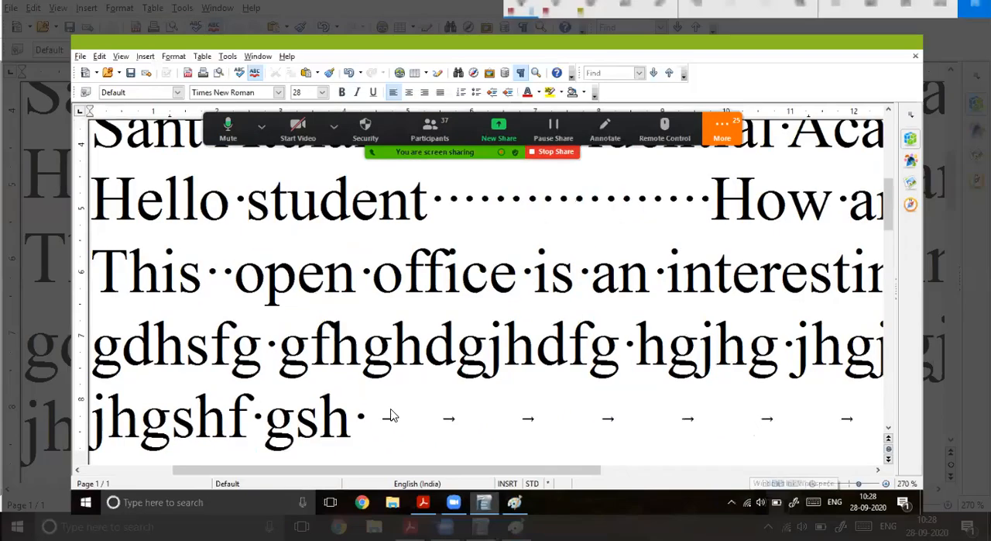
pyautogui.moveTo(393, 427)
pyautogui.mouseDown()
pyautogui.moveTo(387, 406)
pyautogui.moveTo(465, 432)
pyautogui.moveTo(438, 403)
pyautogui.moveTo(423, 414)
pyautogui.mouseUp()
pyautogui.moveTo(501, 433); pyautogui.dragTo(834, 421)
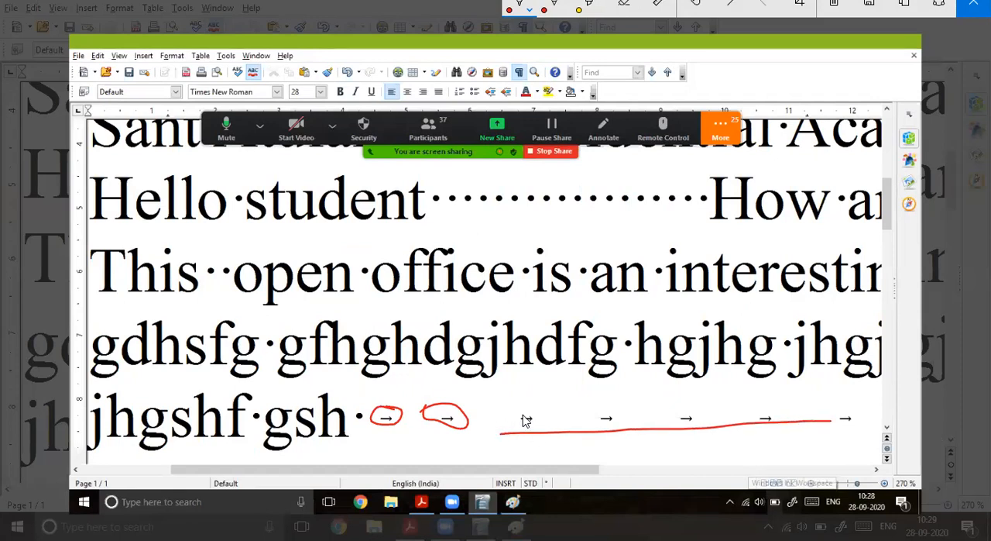
# Step: Circle the third tab arrow, handwrite "For each Tab" below it, and underline "Tab"
pyautogui.moveTo(521, 407)
pyautogui.mouseDown()
pyautogui.moveTo(515, 432)
pyautogui.moveTo(522, 416)
pyautogui.mouseUp()
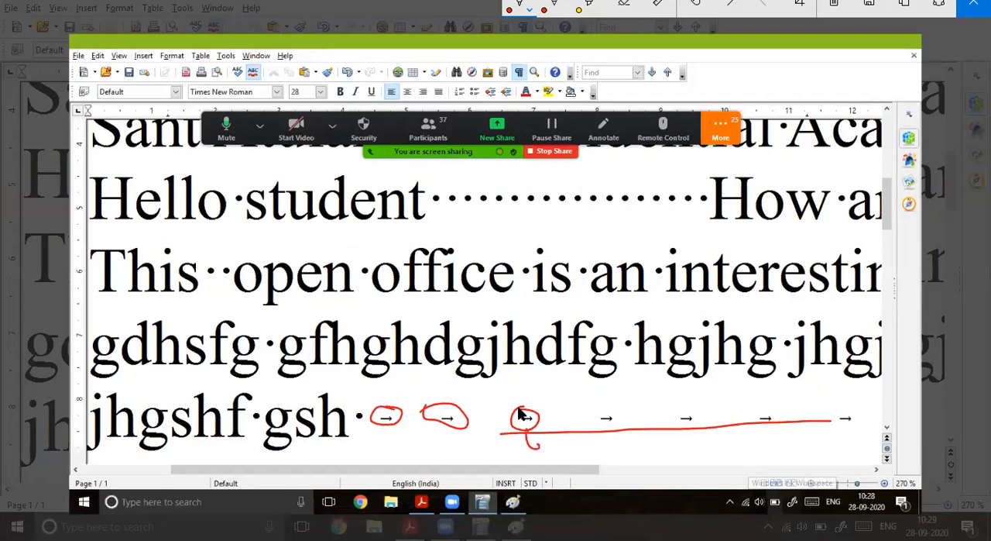
pyautogui.moveTo(603, 458); pyautogui.dragTo(612, 456)
pyautogui.moveTo(623, 447); pyautogui.dragTo(639, 457)
pyautogui.moveTo(641, 438); pyautogui.dragTo(648, 462)
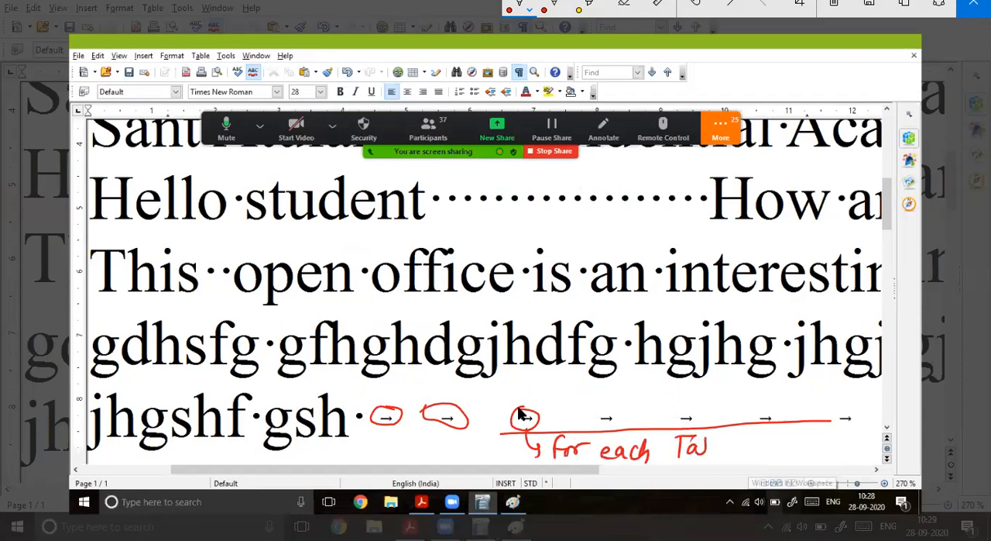
pyautogui.moveTo(685, 461); pyautogui.dragTo(720, 465)
# Step: Sketch boxed "Q" and "A" keys near the last tab arrow, and label the key beside "A" as "Capslock"
pyautogui.moveTo(833, 381); pyautogui.dragTo(827, 382)
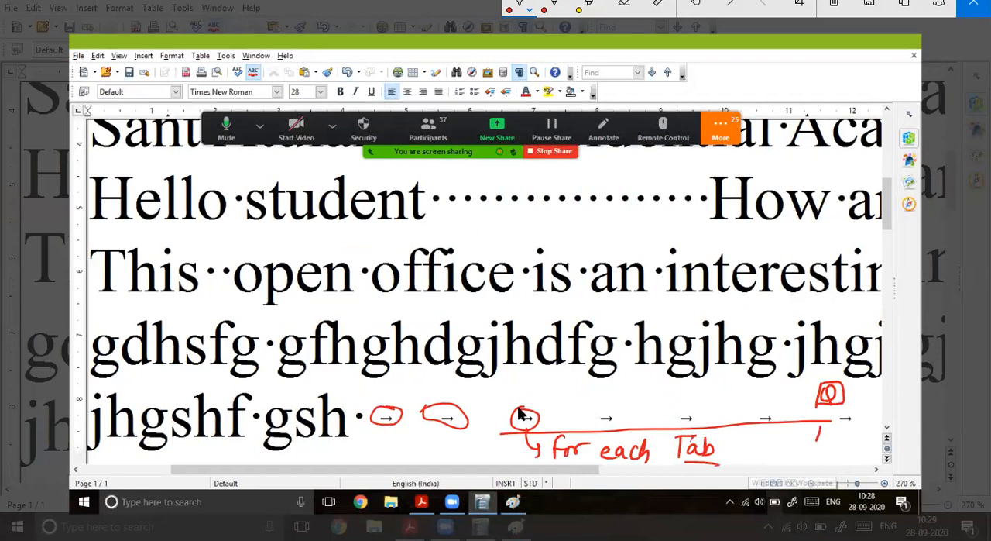
pyautogui.moveTo(830, 421); pyautogui.dragTo(823, 424)
pyautogui.moveTo(742, 423); pyautogui.dragTo(733, 438)
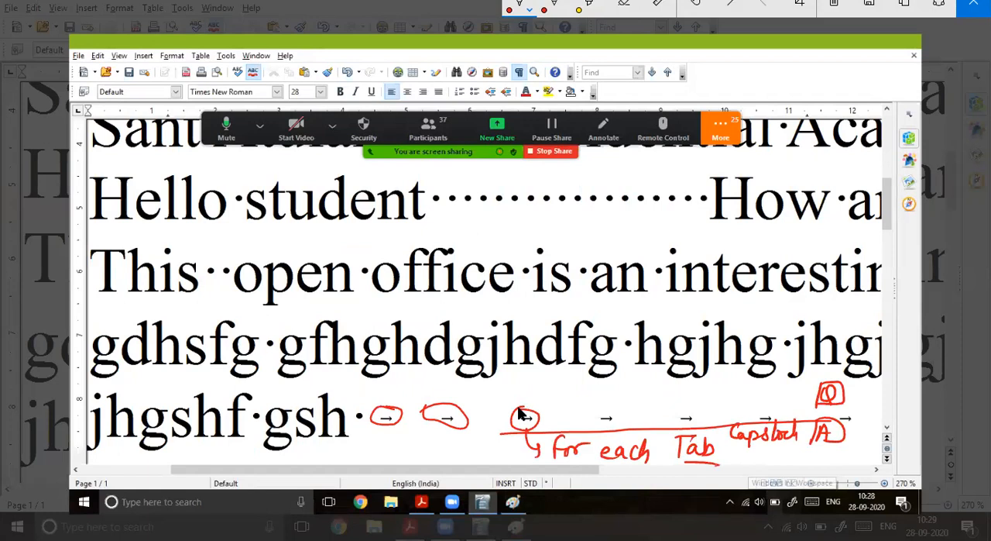
pyautogui.moveTo(734, 389)
pyautogui.mouseDown()
pyautogui.moveTo(748, 405)
pyautogui.moveTo(771, 402)
pyautogui.mouseUp()
pyautogui.moveTo(726, 381)
pyautogui.mouseDown()
pyautogui.moveTo(786, 384)
pyautogui.moveTo(721, 405)
pyautogui.mouseUp()
pyautogui.moveTo(585, 422); pyautogui.dragTo(609, 405)
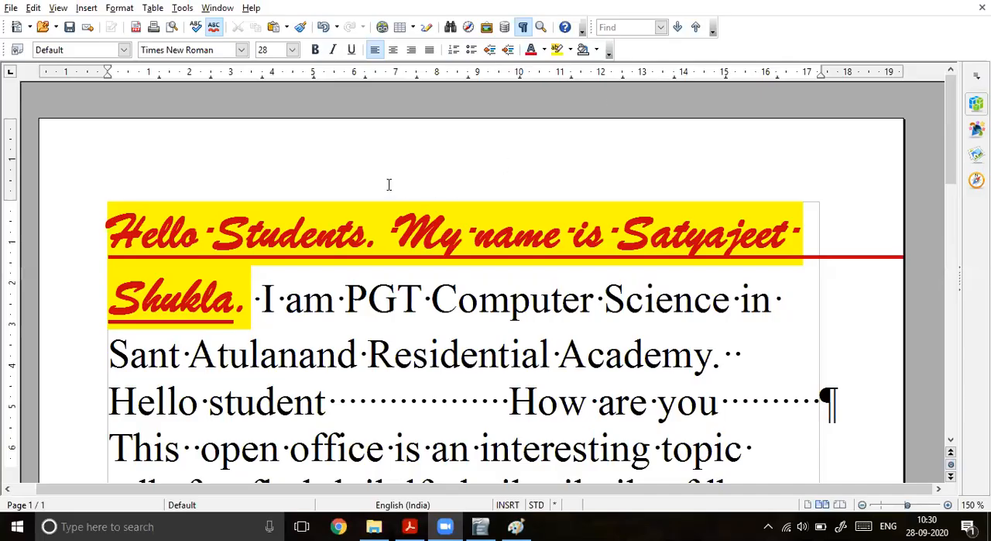
# Step: Insert two blank paragraphs above the "Hello Students" line
pyautogui.click(104, 220)
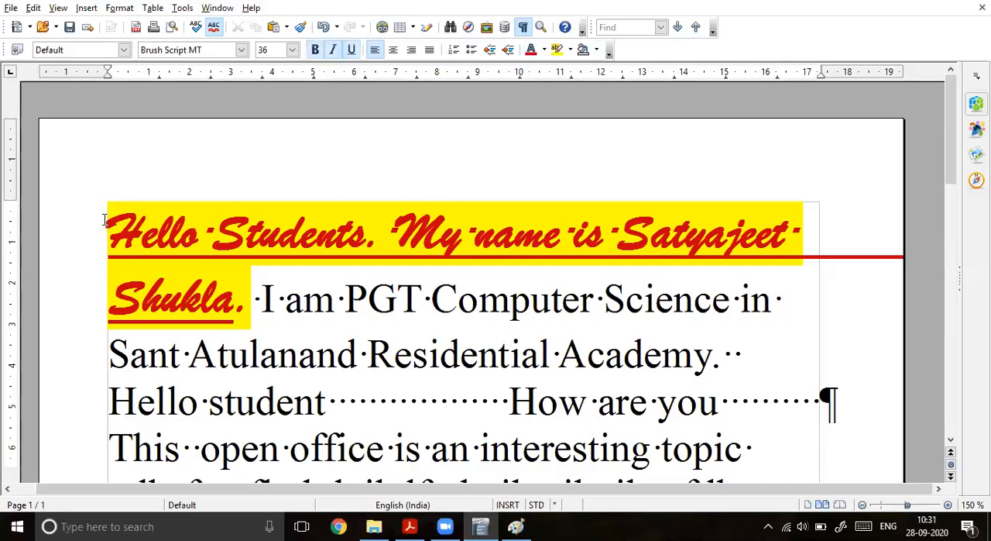
pyautogui.press('Return')
pyautogui.press('Return')
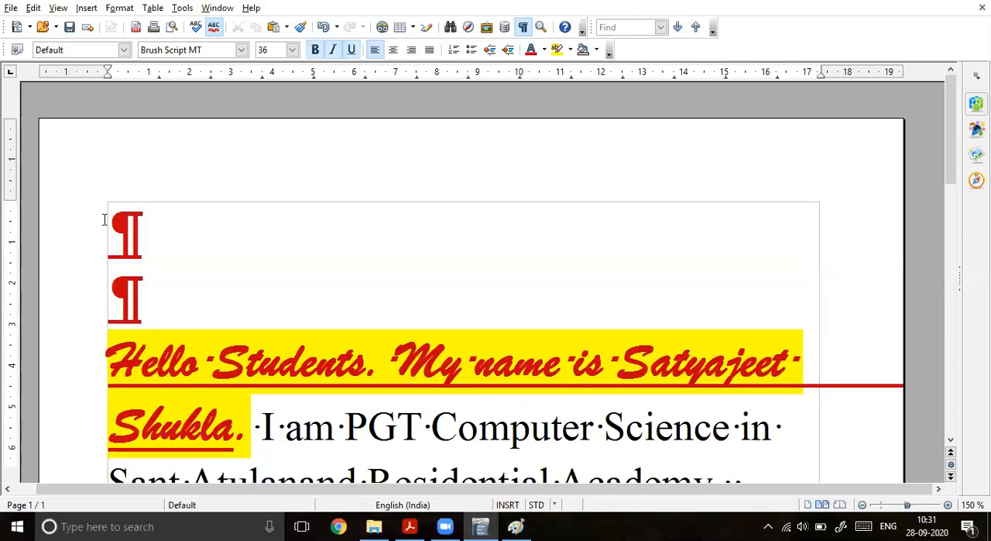
pyautogui.click(862, 505)
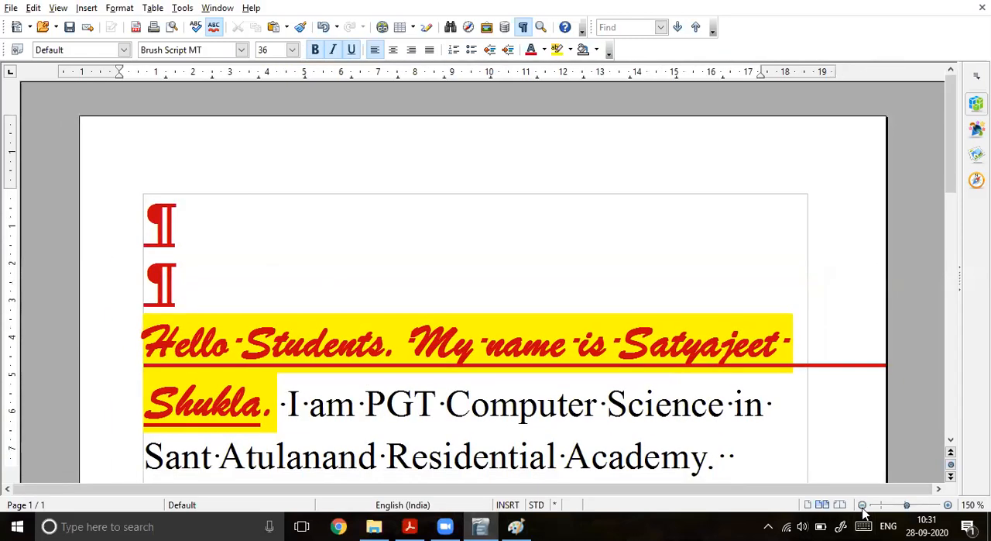
pyautogui.click(862, 504)
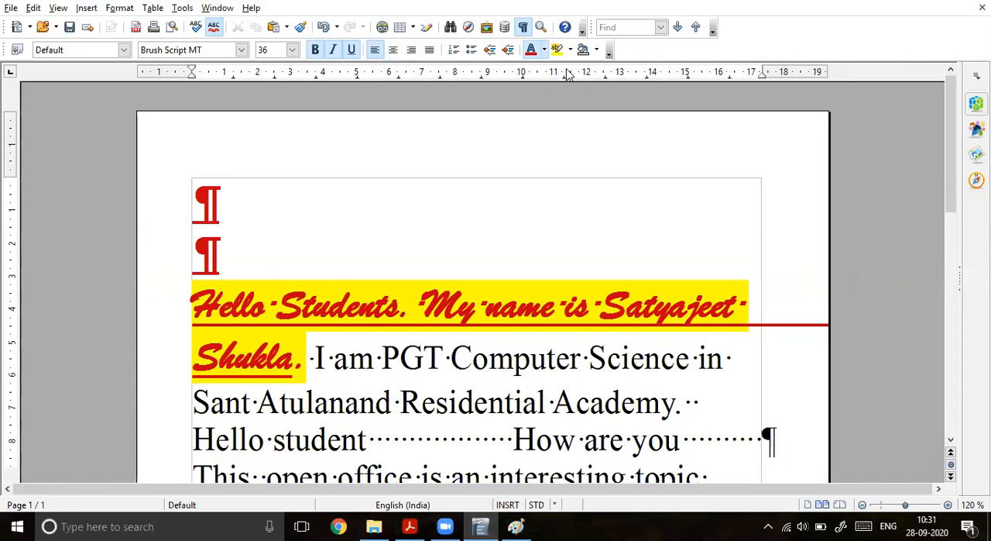
# Step: Hide the non-printing characters and place the cursor in the first blank paragraph, with the page zoomed out to 110%
pyautogui.click(522, 27)
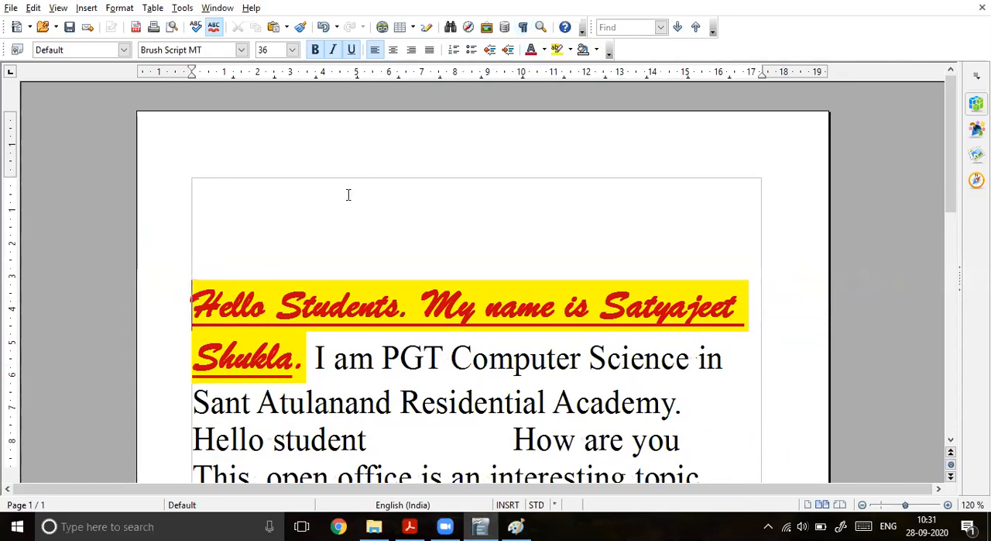
pyautogui.click(257, 201)
pyautogui.click(862, 505)
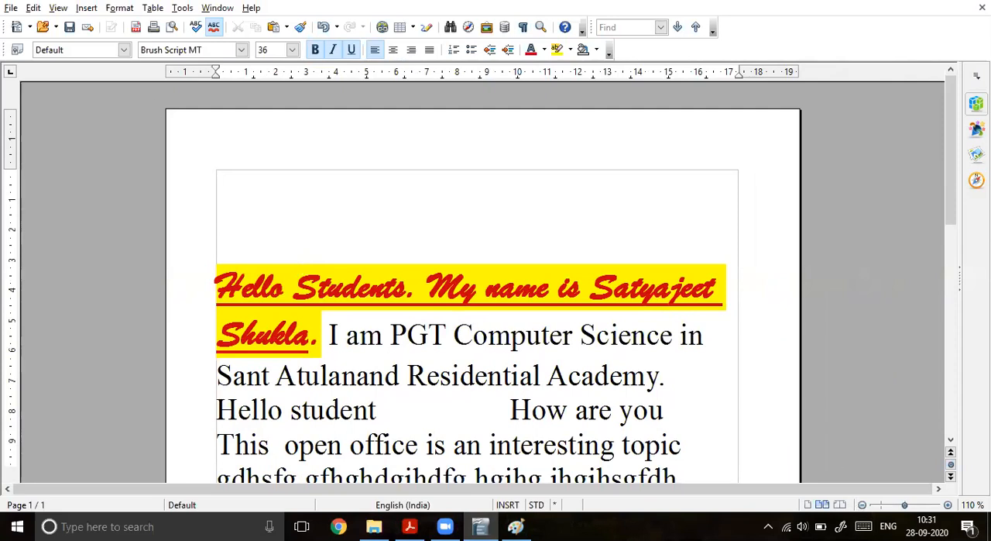
# Step: On a new screen sketch, circle the word "Insert" and draw a tick mark below the style box, closing the sketch when done
pyautogui.click(840, 526)
pyautogui.click(455, 222)
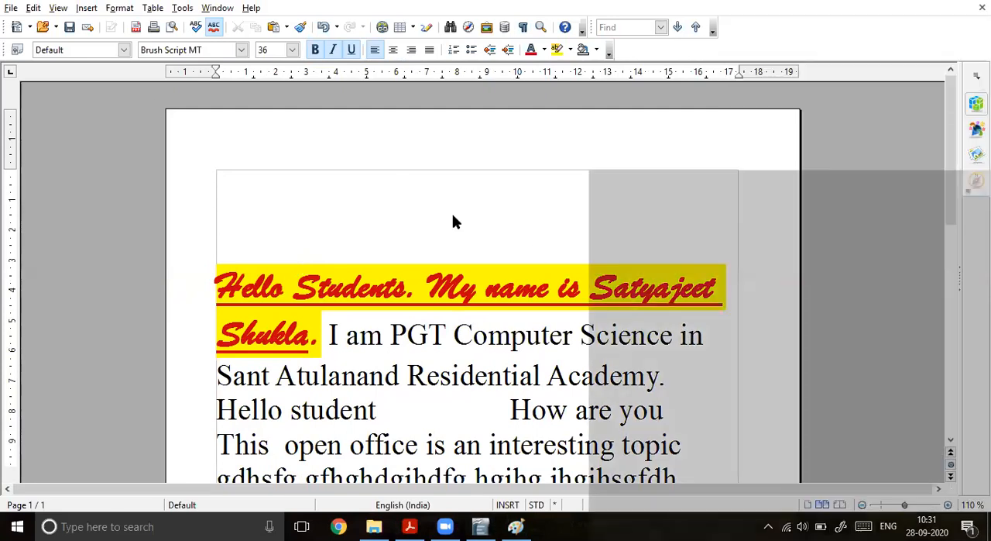
pyautogui.moveTo(146, 43)
pyautogui.mouseDown()
pyautogui.moveTo(130, 45)
pyautogui.moveTo(134, 65)
pyautogui.moveTo(164, 66)
pyautogui.moveTo(153, 37)
pyautogui.mouseUp()
pyautogui.moveTo(122, 113); pyautogui.dragTo(178, 99)
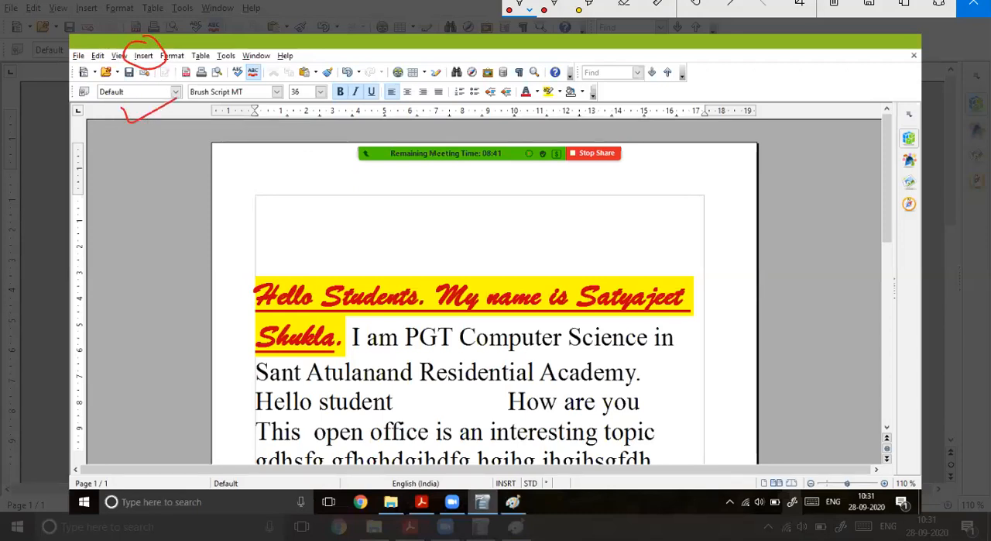
pyautogui.click(974, 6)
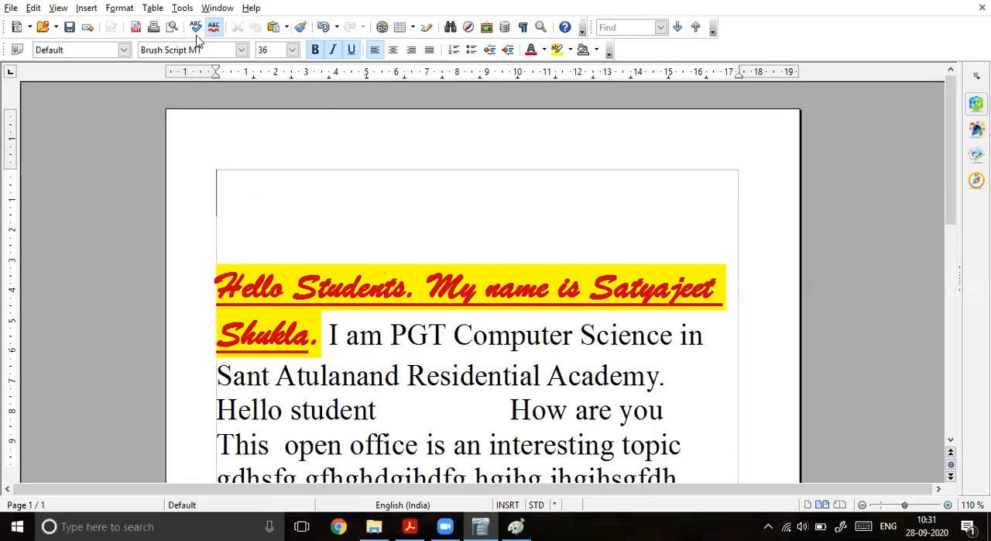
# Step: Capture the expanded list of Insert commands as a screenshot in Paint and show it at 100% zoom
pyautogui.click(86, 9)
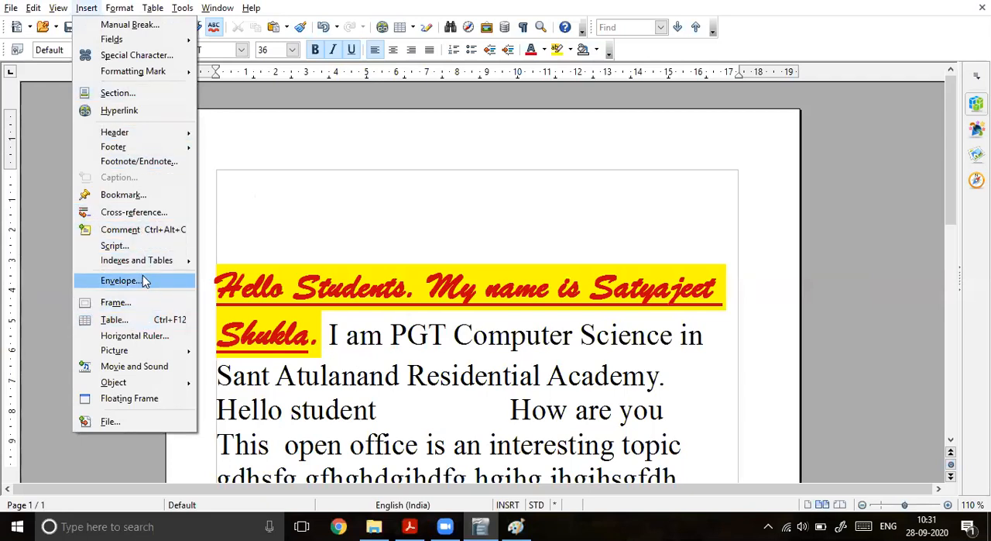
pyautogui.moveTo(149, 262)
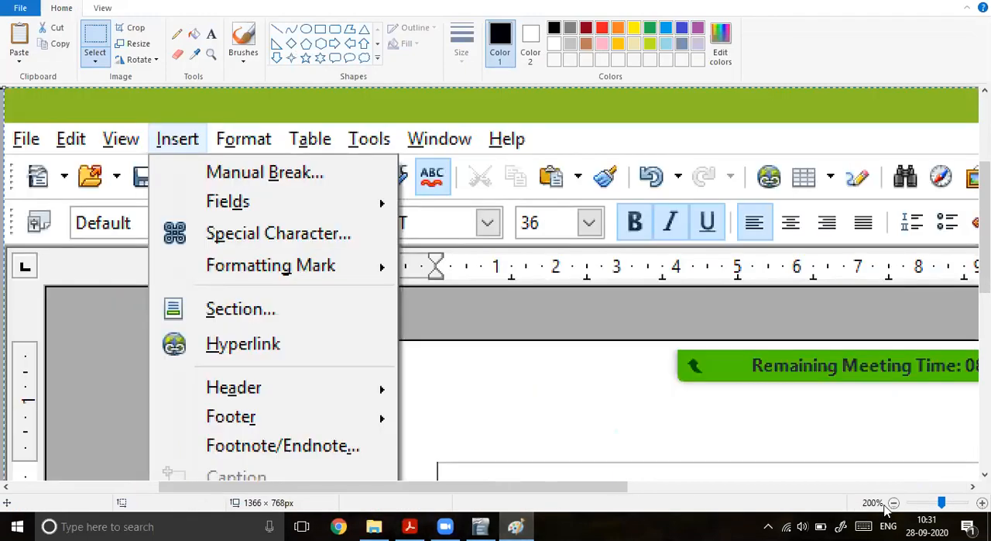
pyautogui.click(893, 503)
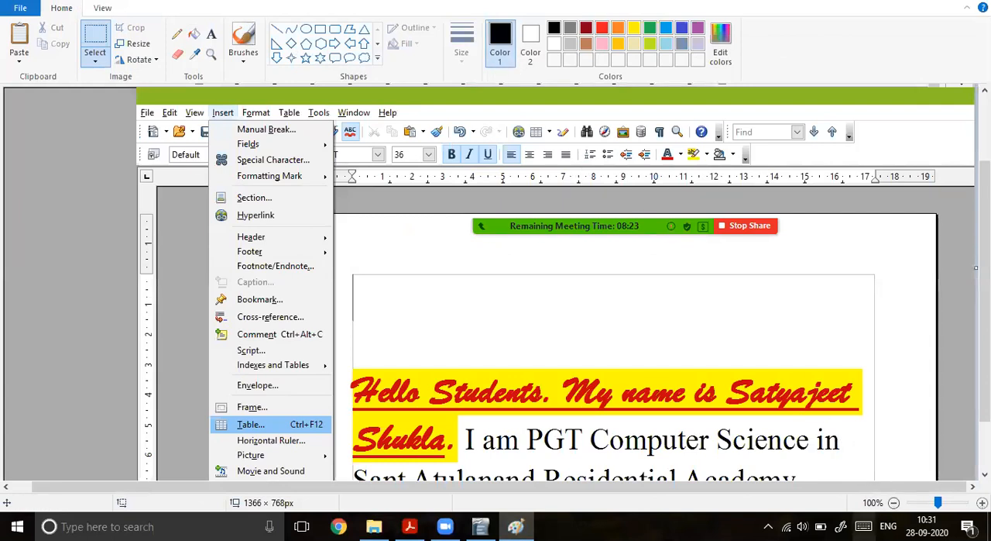
# Step: On a new screen sketch of the captured list, circle "Insert" and "Picture", and close the sketch
pyautogui.click(841, 526)
pyautogui.click(748, 290)
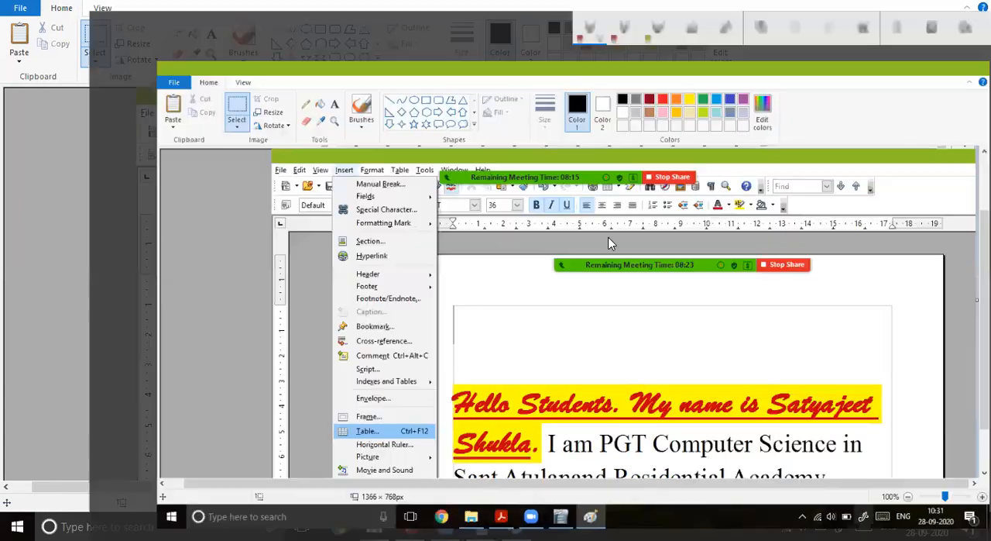
pyautogui.moveTo(248, 154)
pyautogui.mouseDown()
pyautogui.moveTo(285, 149)
pyautogui.moveTo(260, 133)
pyautogui.mouseUp()
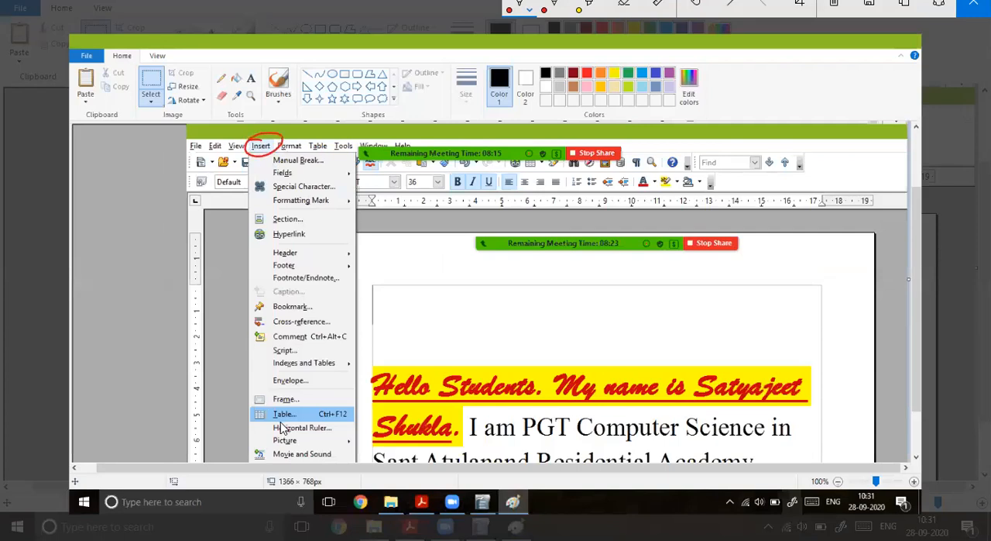
pyautogui.moveTo(273, 433)
pyautogui.mouseDown()
pyautogui.moveTo(261, 453)
pyautogui.moveTo(322, 457)
pyautogui.moveTo(329, 438)
pyautogui.moveTo(280, 433)
pyautogui.mouseUp()
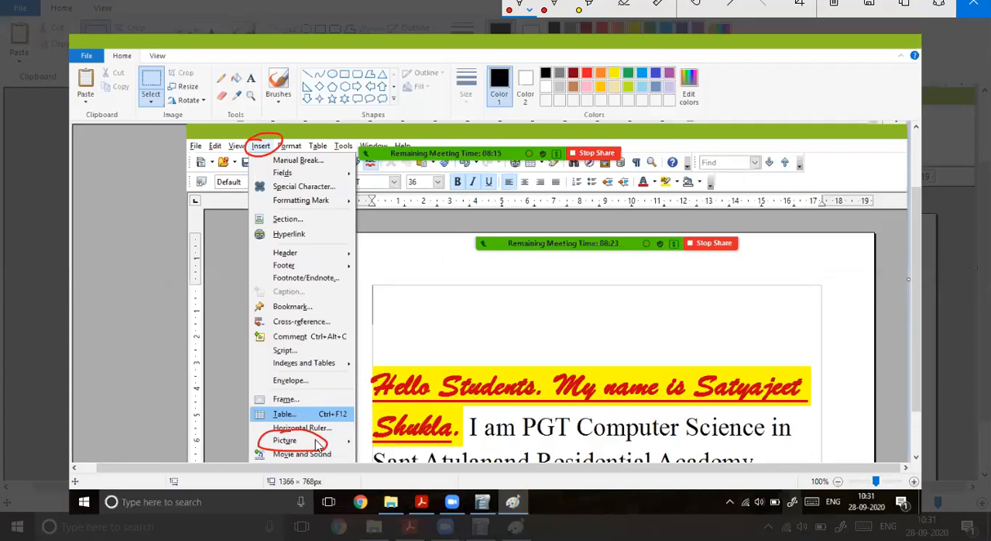
pyautogui.click(973, 6)
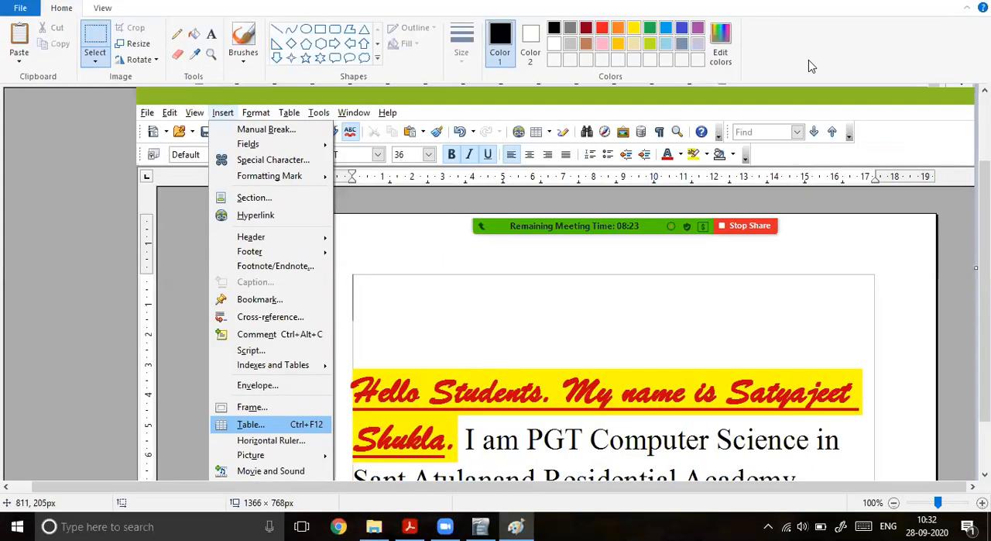
# Step: Switch back to OpenOffice Writer and insert the "logo" picture file from the Desktop into the first blank paragraph
pyautogui.click(410, 527)
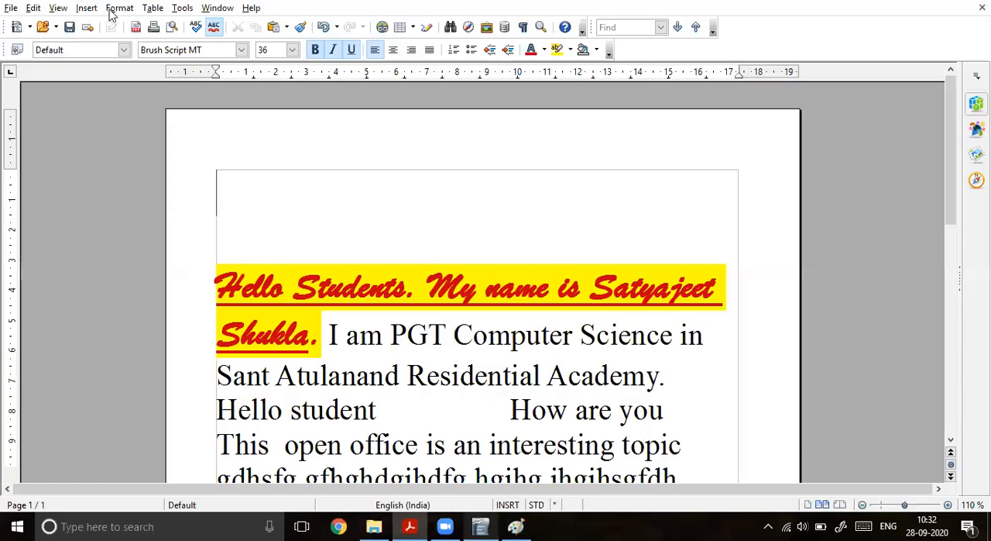
pyautogui.click(85, 9)
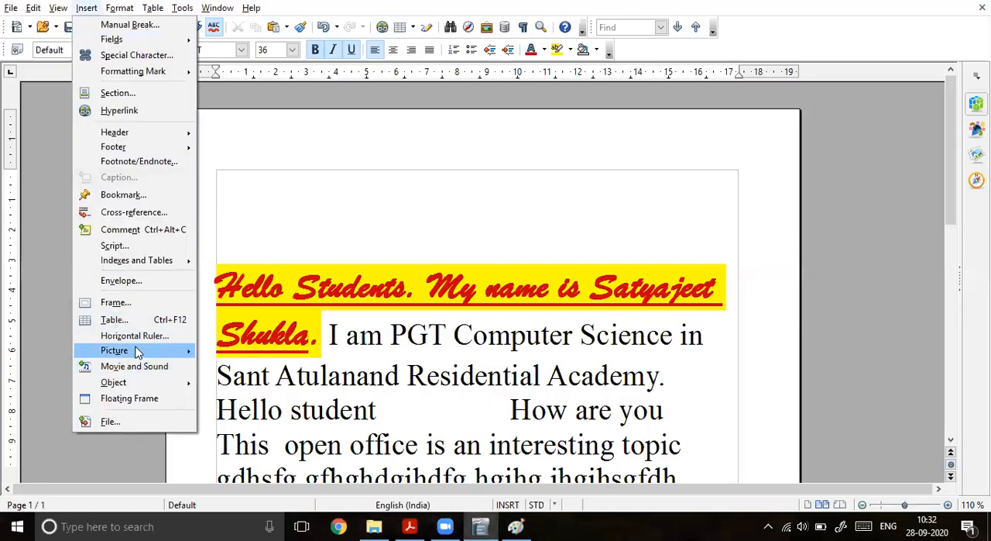
pyautogui.moveTo(137, 356)
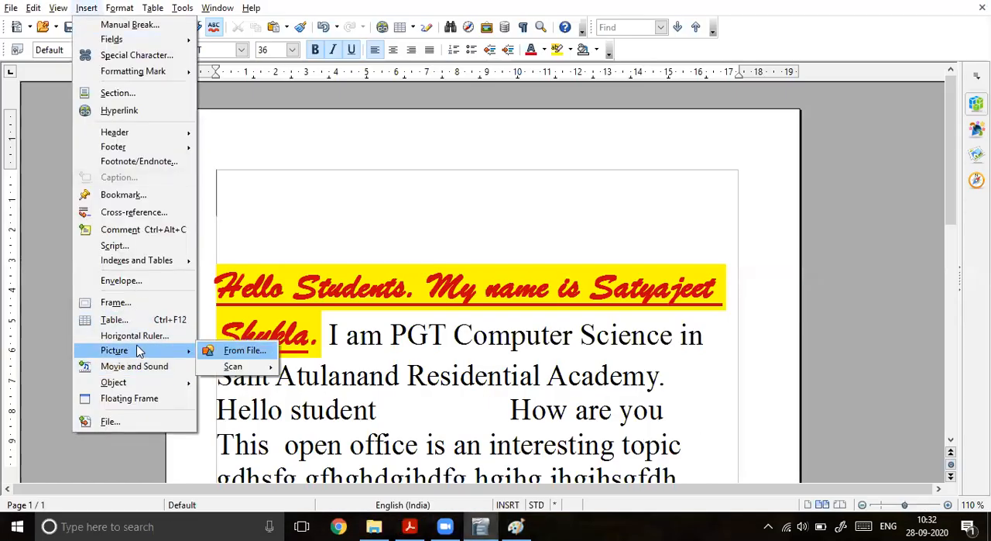
pyautogui.click(236, 350)
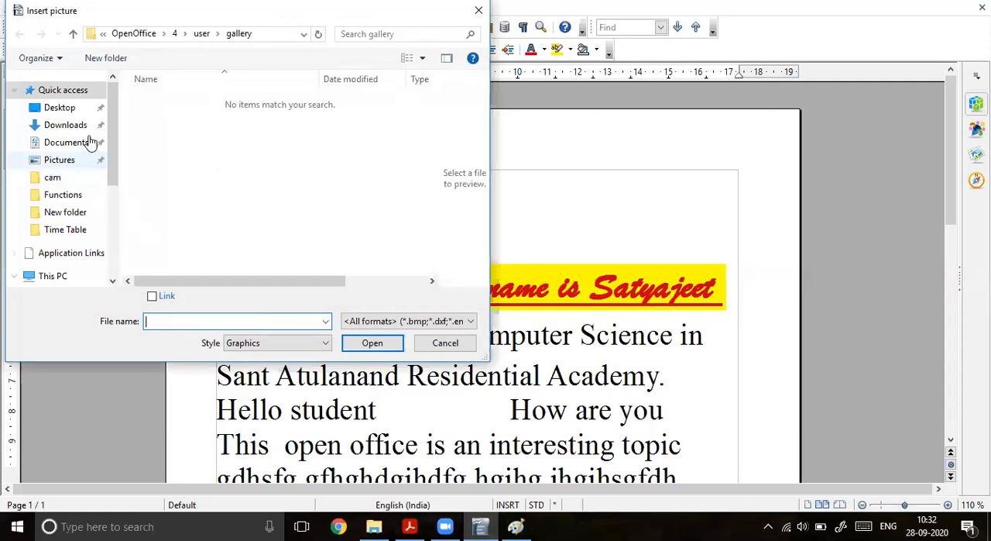
pyautogui.click(70, 108)
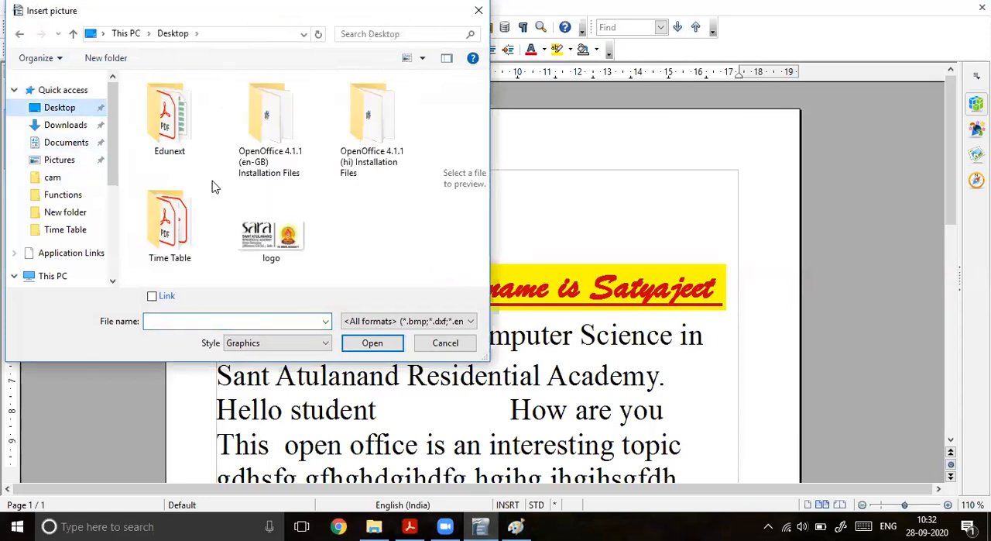
pyautogui.click(265, 249)
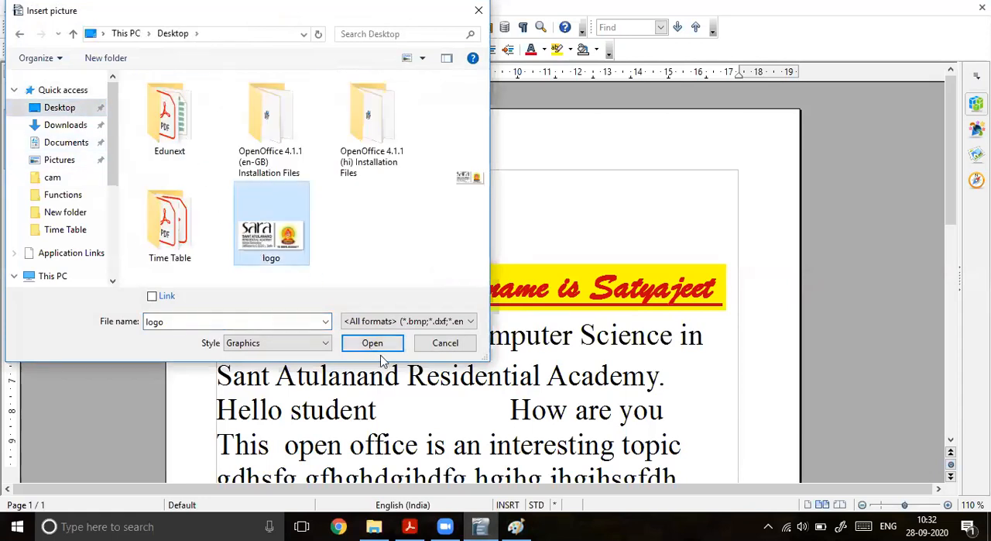
pyautogui.click(380, 343)
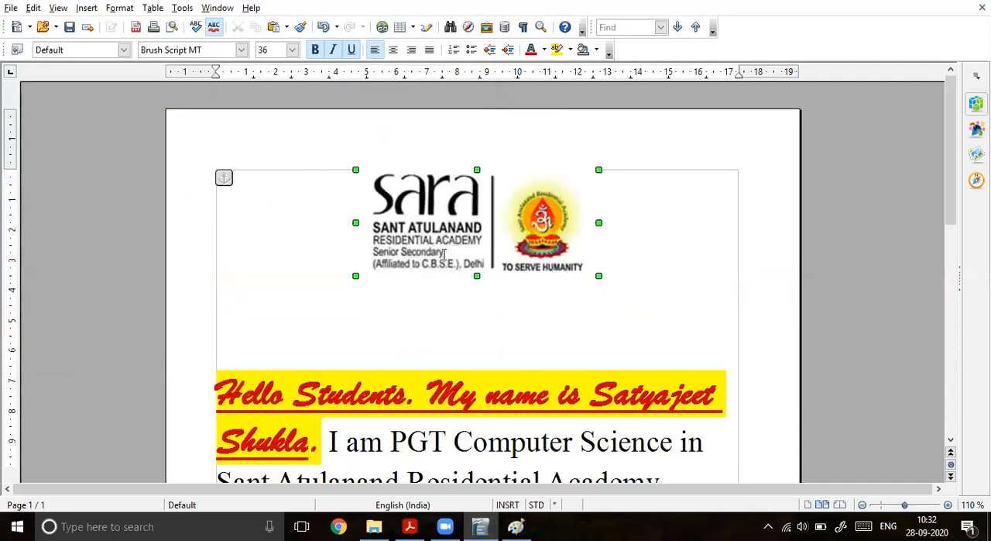
# Step: Resize the inserted logo to about 1.89 x 0.65, adjusting its width and height separately
pyautogui.moveTo(599, 276); pyautogui.dragTo(463, 229)
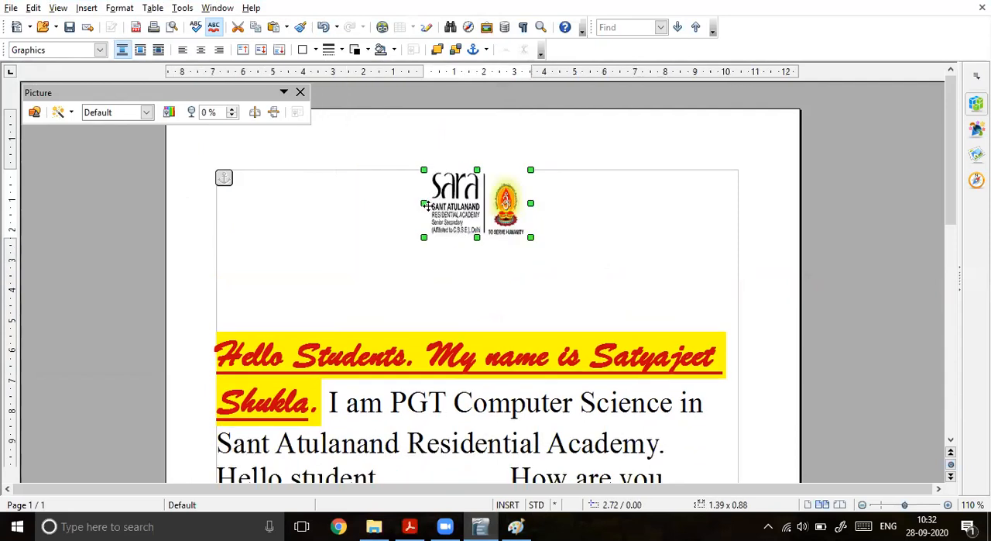
pyautogui.moveTo(423, 203); pyautogui.dragTo(347, 203)
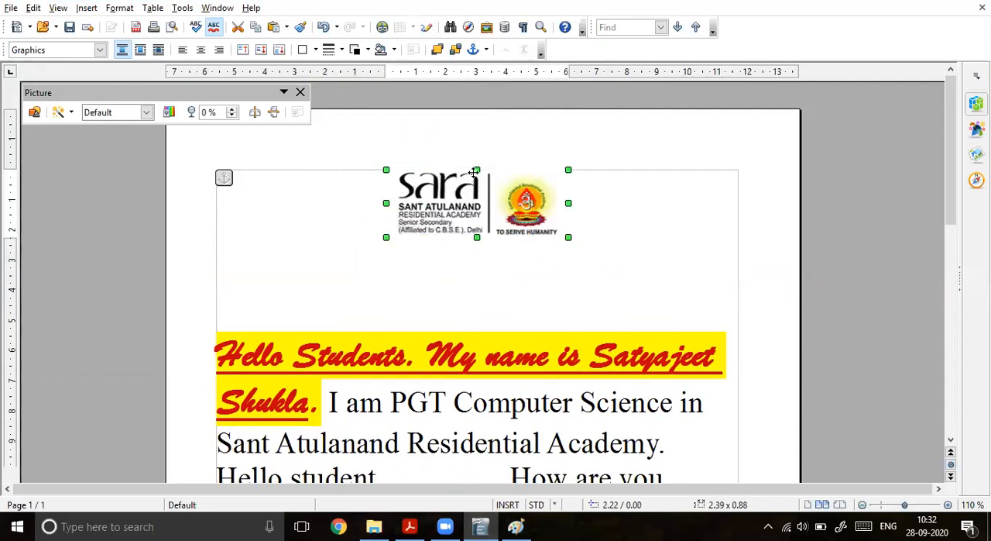
pyautogui.moveTo(476, 169); pyautogui.dragTo(476, 187)
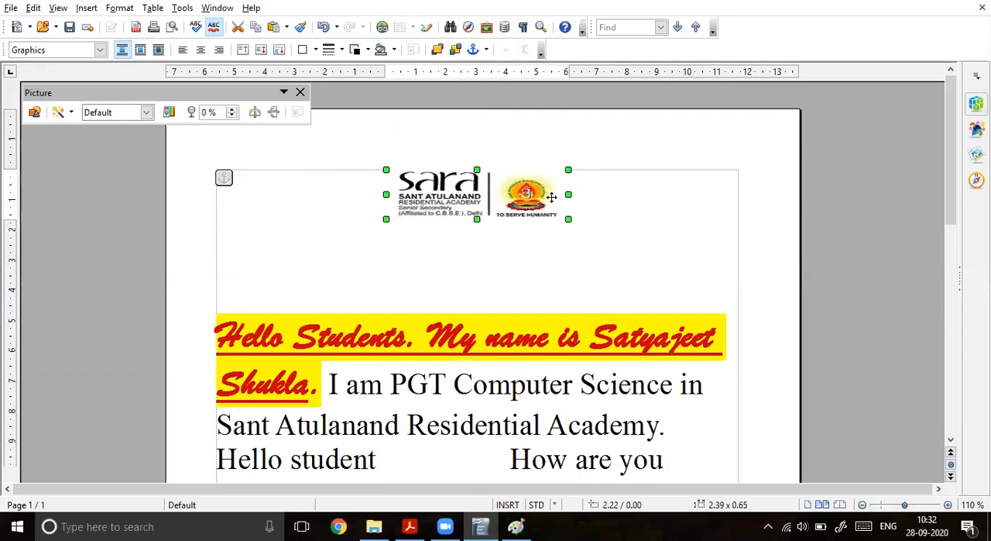
pyautogui.moveTo(568, 194); pyautogui.dragTo(532, 195)
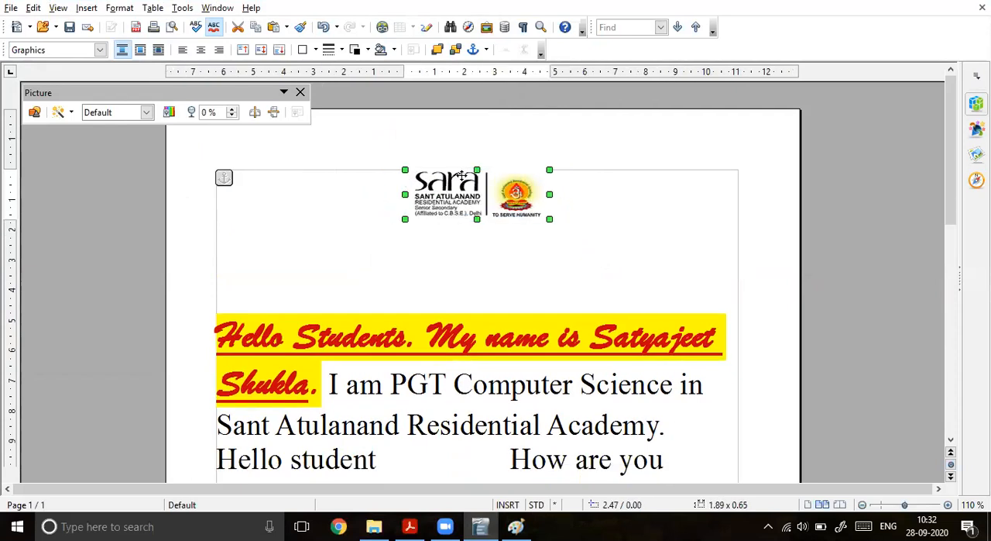
# Step: Give the logo a 5 pt double-line border and a red background, and deselect it
pyautogui.click(343, 50)
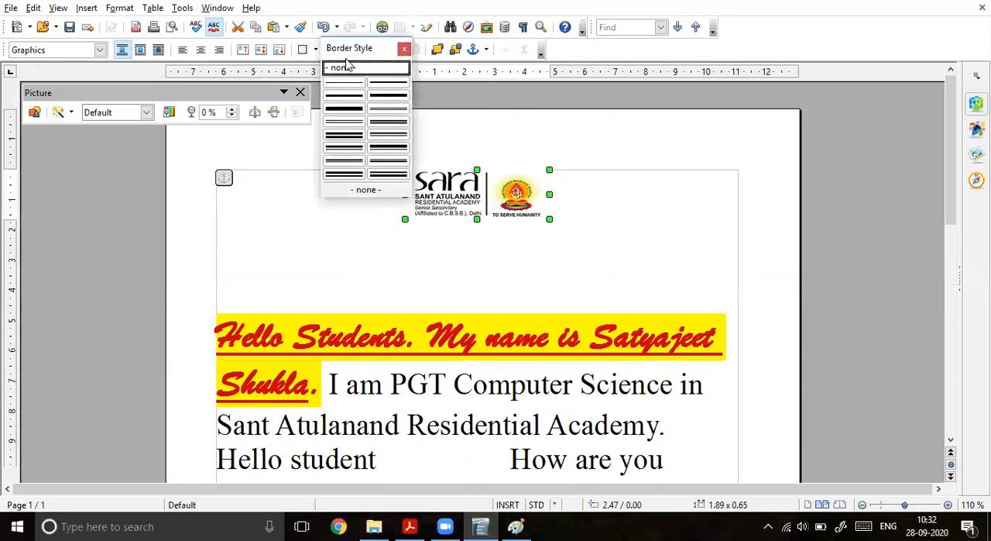
pyautogui.click(349, 150)
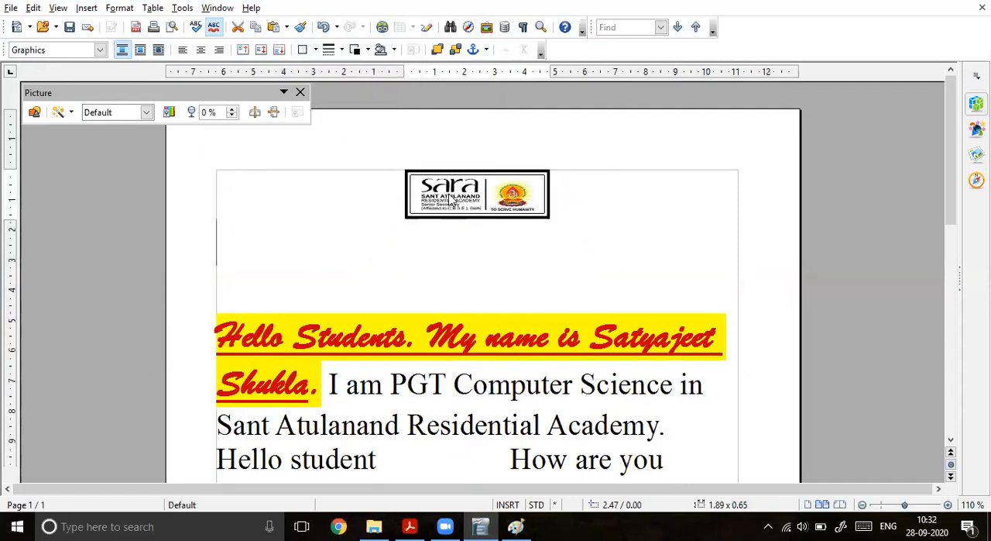
pyautogui.click(450, 194)
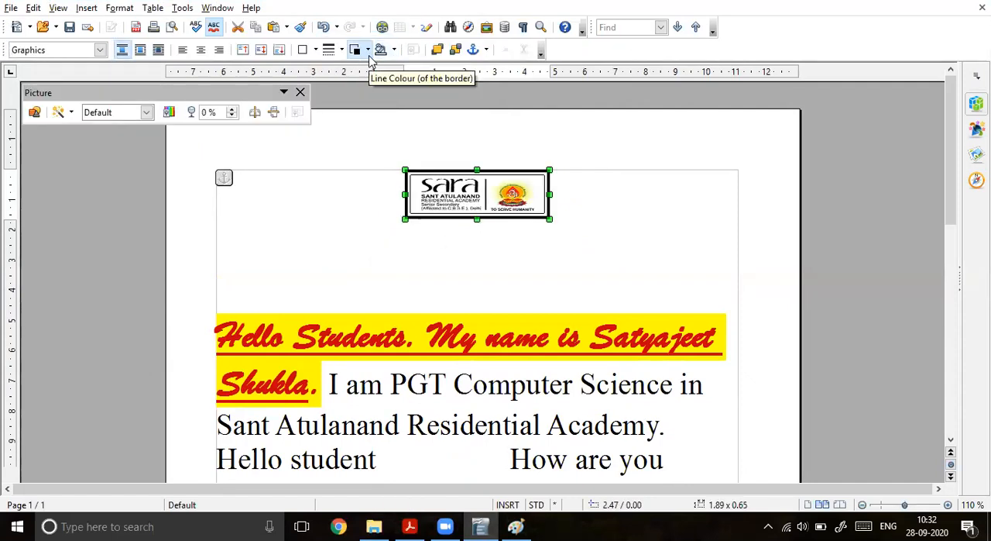
pyautogui.click(394, 50)
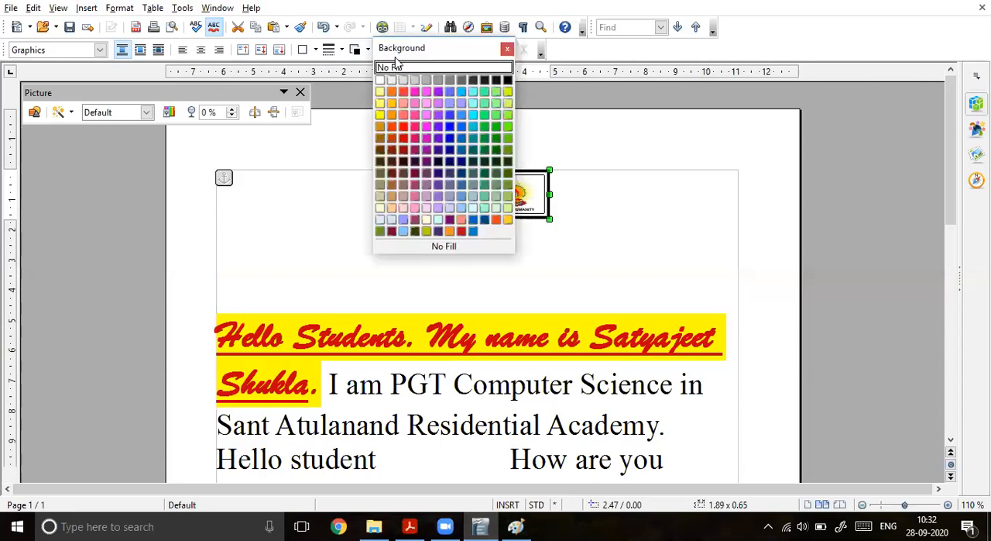
pyautogui.click(463, 232)
pyautogui.click(467, 252)
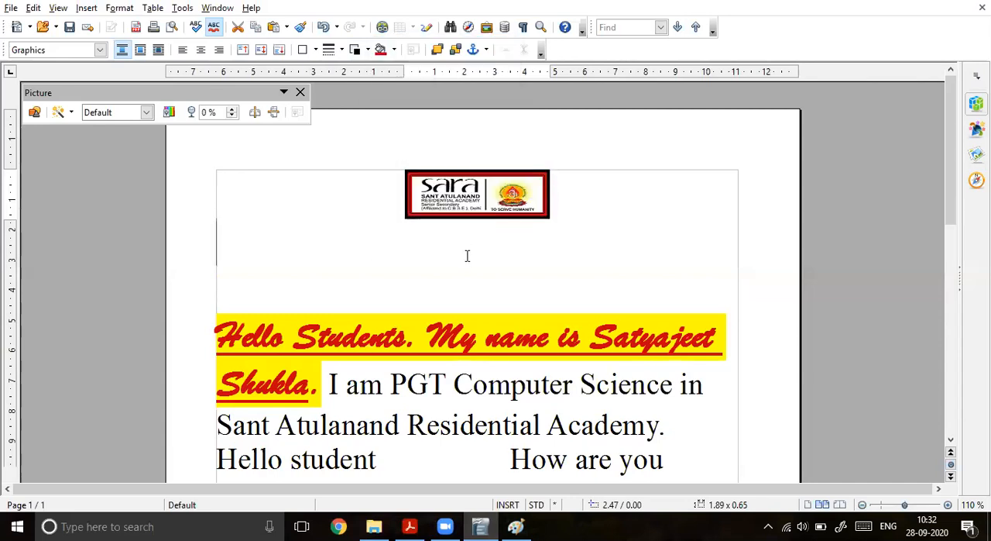
# Step: Enlarge the document view to 155% and look over the bordered logo and the text below it
pyautogui.click(950, 506)
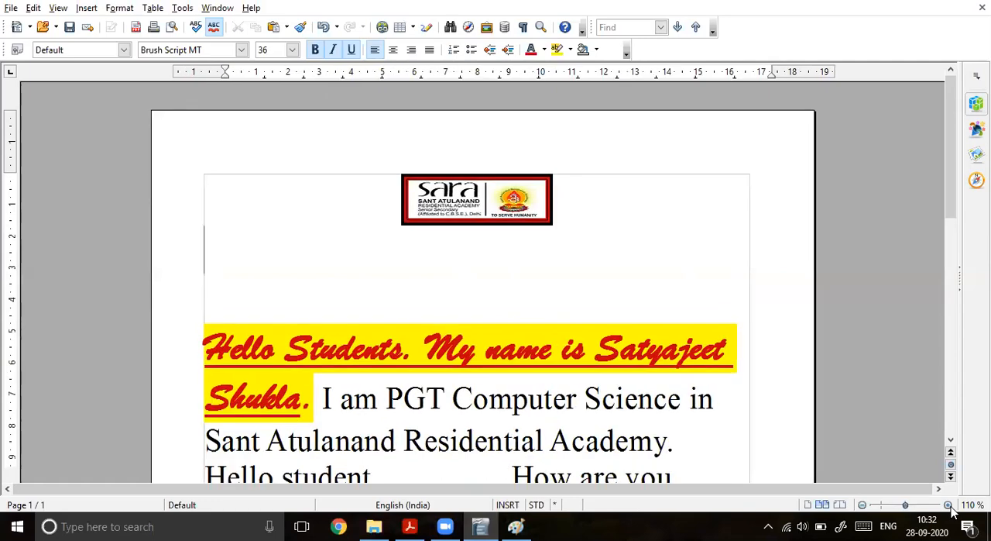
pyautogui.click(949, 506)
pyautogui.click(949, 505)
pyautogui.click(950, 506)
pyautogui.click(950, 506)
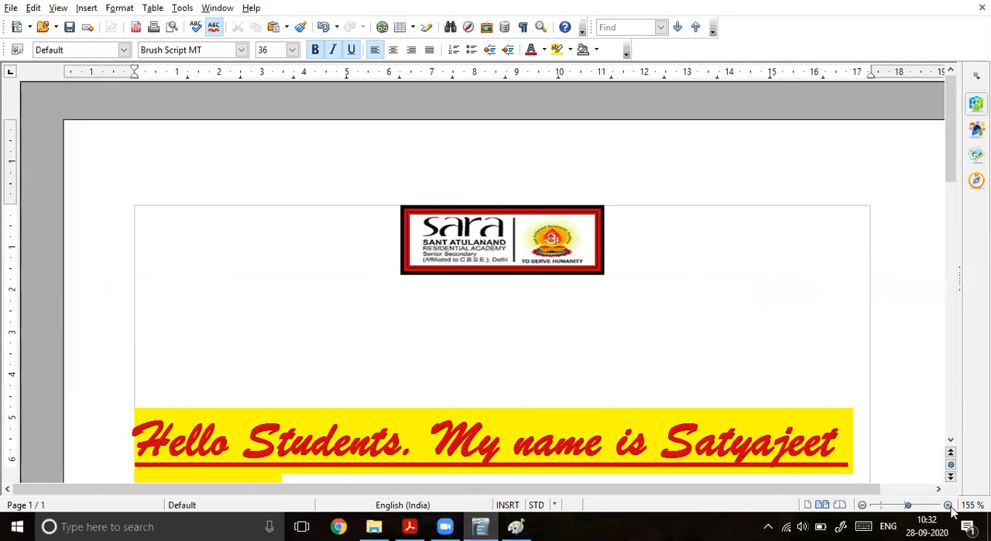
pyautogui.scroll(-5, 451, 364)
pyautogui.scroll(1, 454, 361)
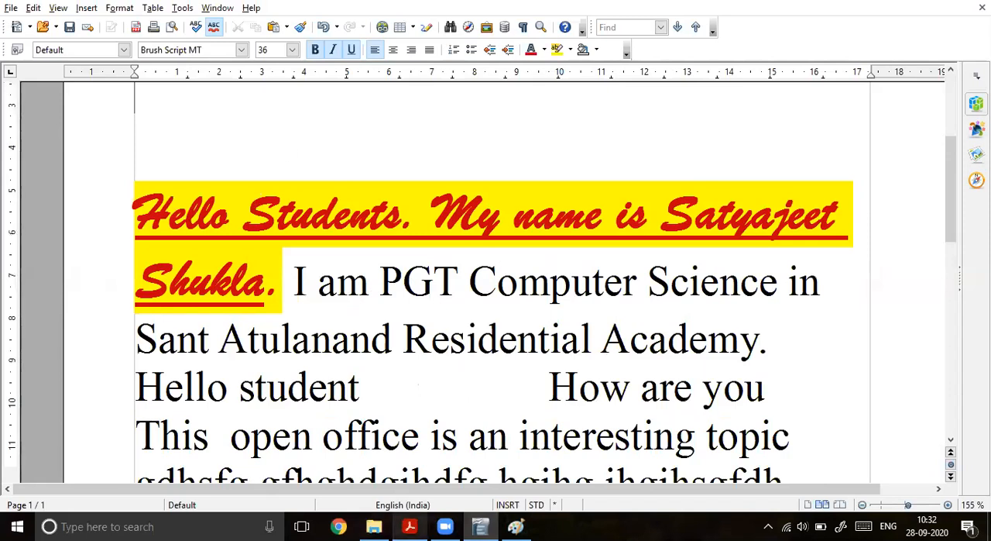
# Step: Switch to the "open office 1.pdf" notes in Acrobat Reader and examine the Show/Hide button explanation and the figure below it
pyautogui.click(410, 526)
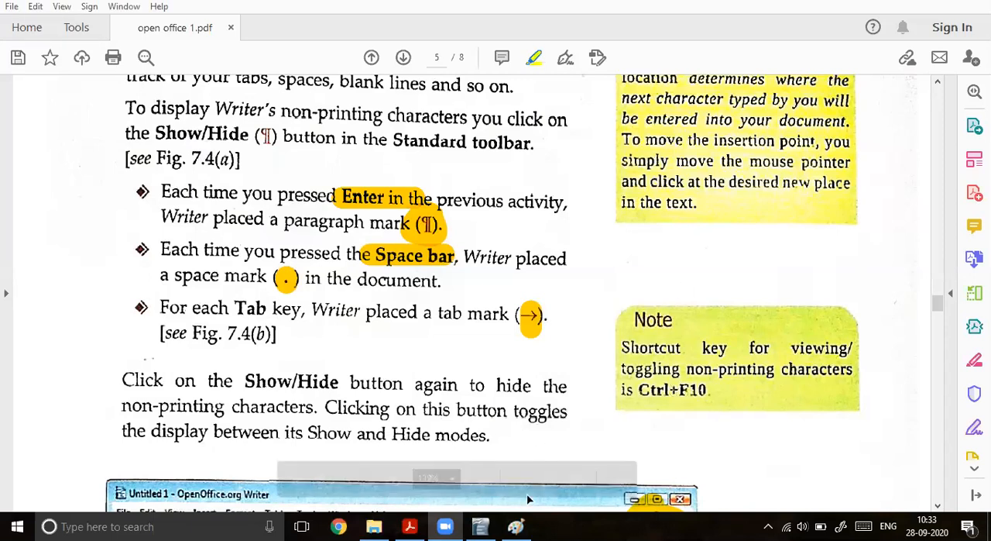
pyautogui.hotkey('alt', 'Tab')
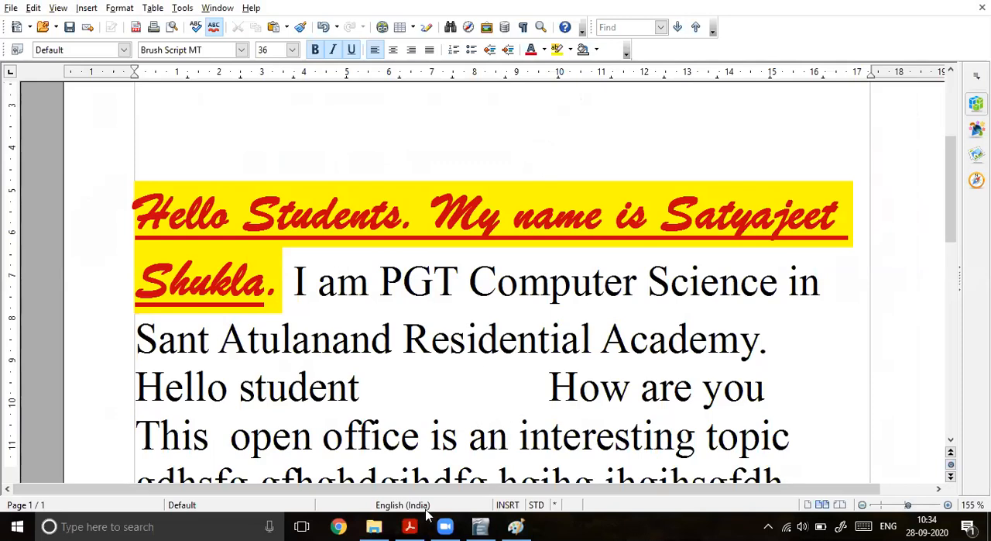
pyautogui.click(410, 525)
pyautogui.scroll(-5, 419, 349)
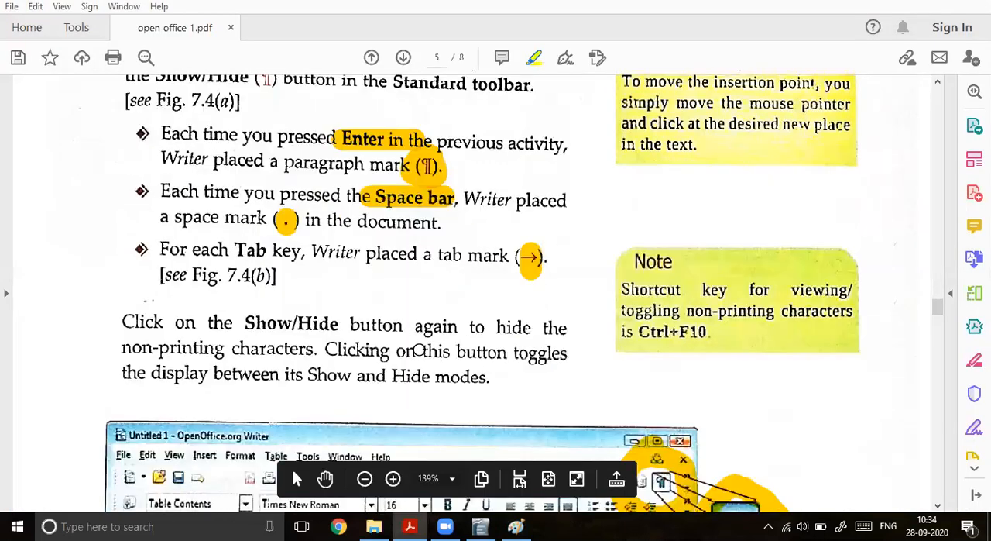
pyautogui.scroll(-5, 402, 367)
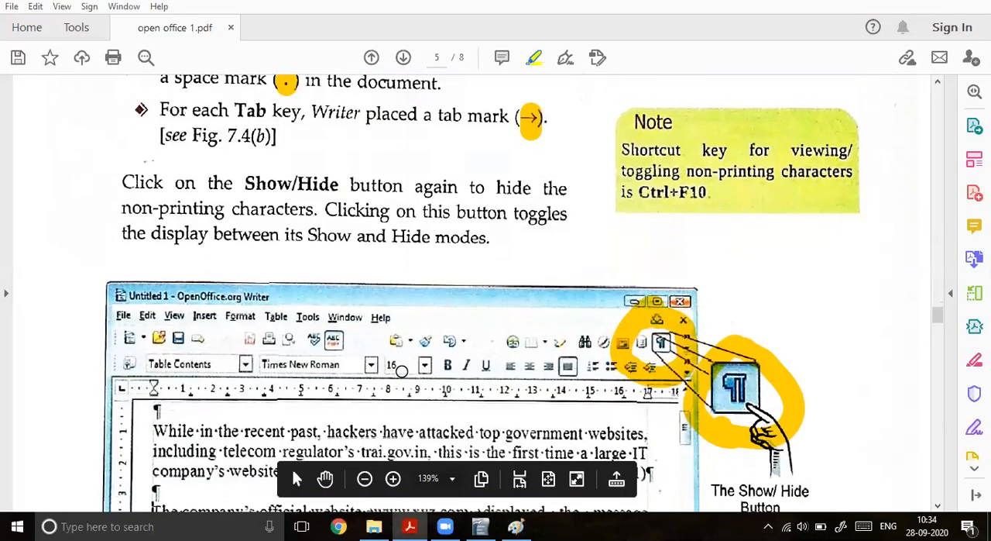
# Step: Encircle the Writer screenshot in Figure 7.4 with the yellow highlighter and underline the "Saving a Document" heading below it
pyautogui.scroll(-6, 404, 364)
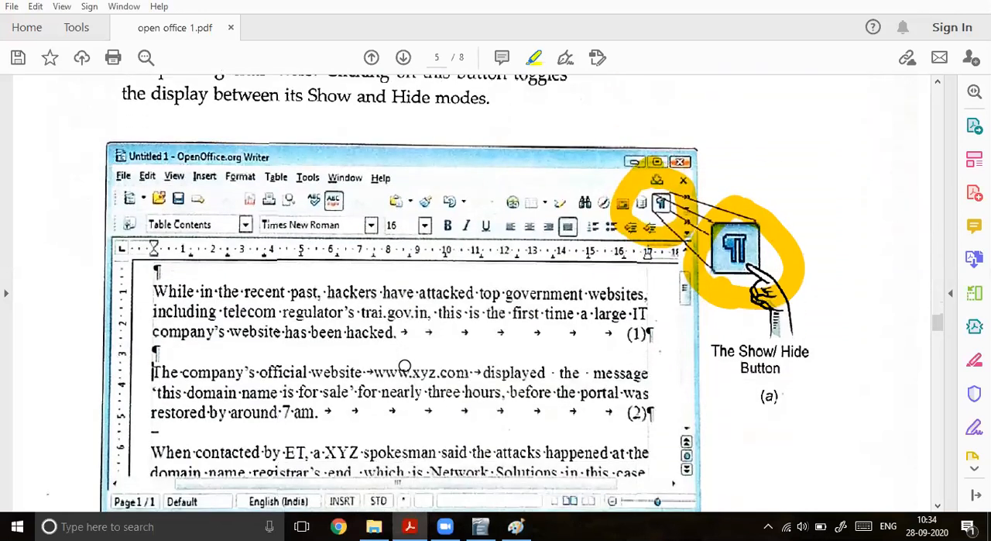
pyautogui.scroll(-2, 404, 365)
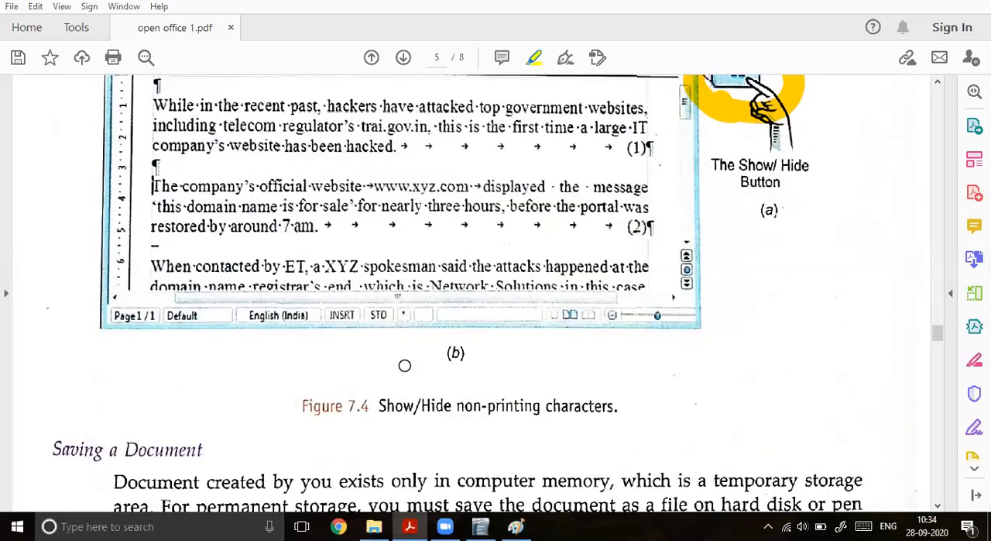
pyautogui.scroll(1, 404, 365)
pyautogui.moveTo(195, 115)
pyautogui.mouseDown()
pyautogui.moveTo(114, 297)
pyautogui.moveTo(569, 343)
pyautogui.moveTo(448, 101)
pyautogui.moveTo(151, 126)
pyautogui.mouseUp()
pyautogui.scroll(-1, 421, 339)
pyautogui.scroll(-6, 420, 339)
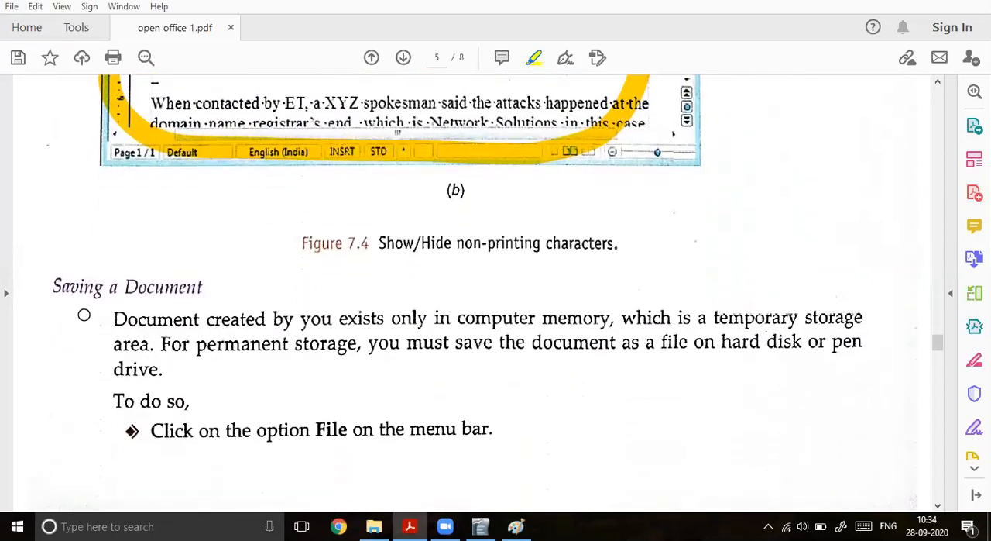
pyautogui.moveTo(37, 304); pyautogui.dragTo(190, 306)
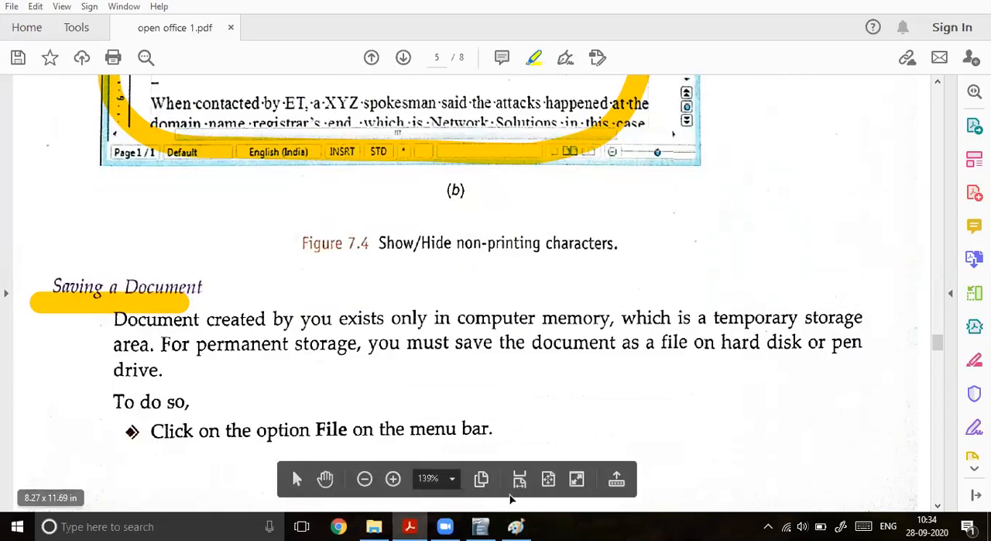
# Step: Switch to OpenOffice Writer and look over the document's text, selecting part of the last two lines to point them out
pyautogui.click(480, 526)
pyautogui.scroll(-4, 482, 412)
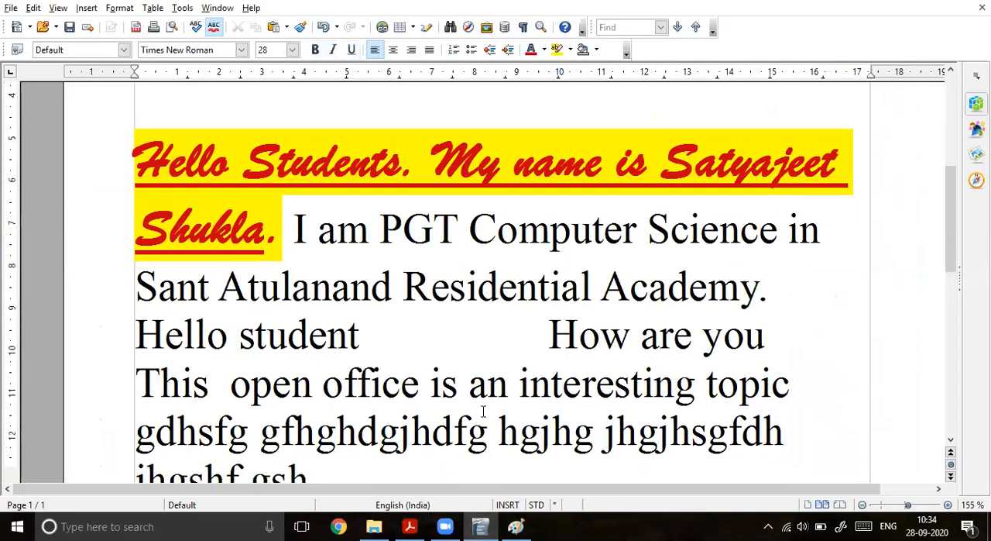
pyautogui.scroll(3, 372, 331)
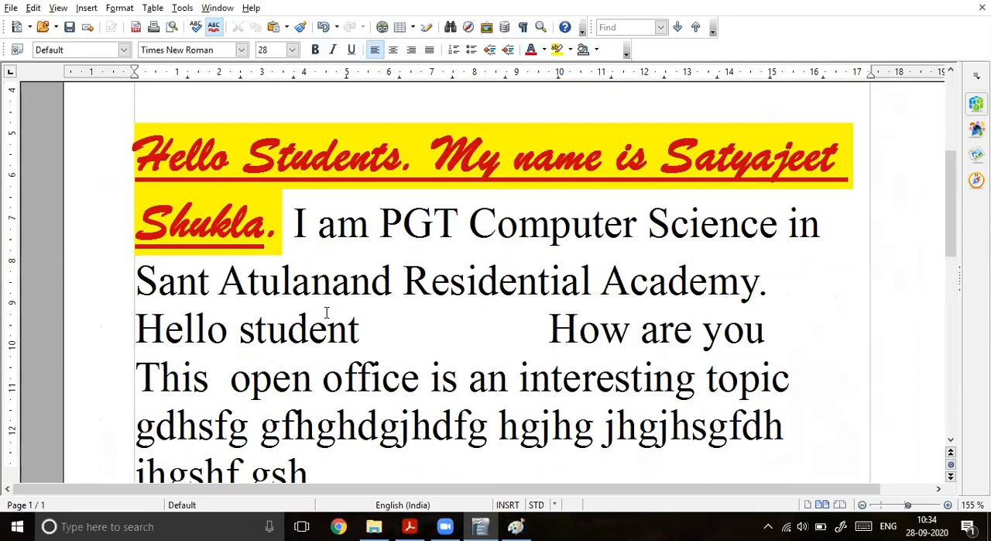
pyautogui.click(320, 462)
pyautogui.moveTo(305, 436); pyautogui.dragTo(237, 295)
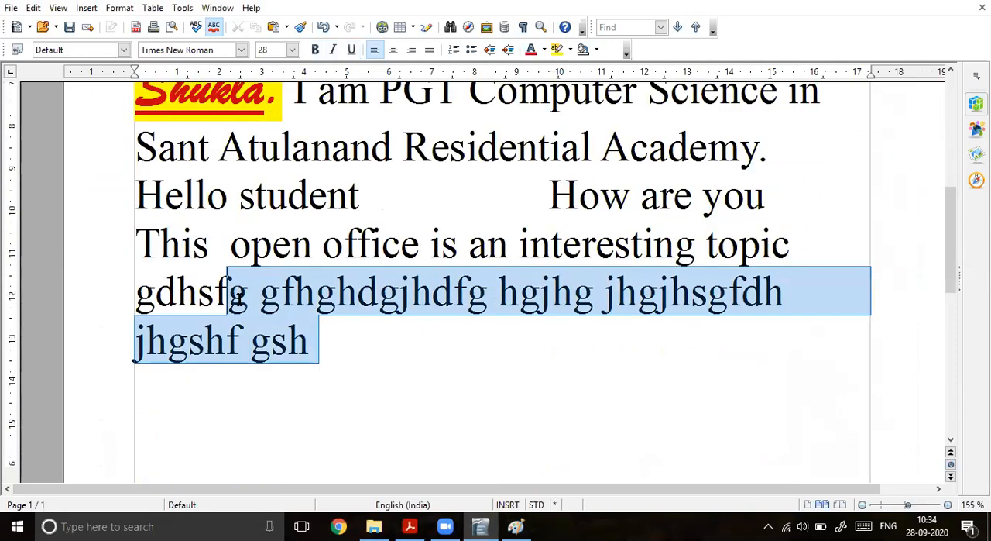
pyautogui.scroll(5, 237, 295)
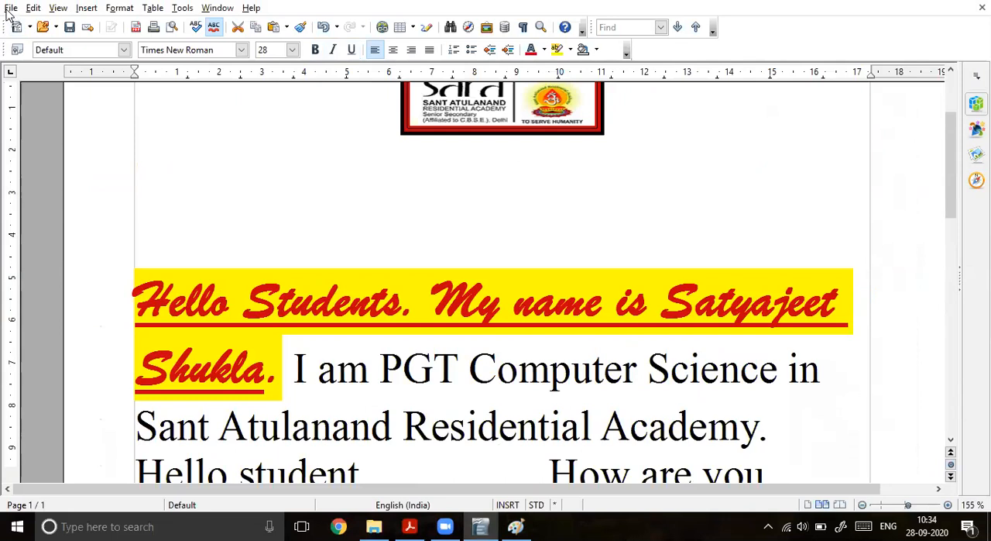
# Step: Capture the Writer window with its File commands showing and paste the screenshot into Paint
pyautogui.click(10, 10)
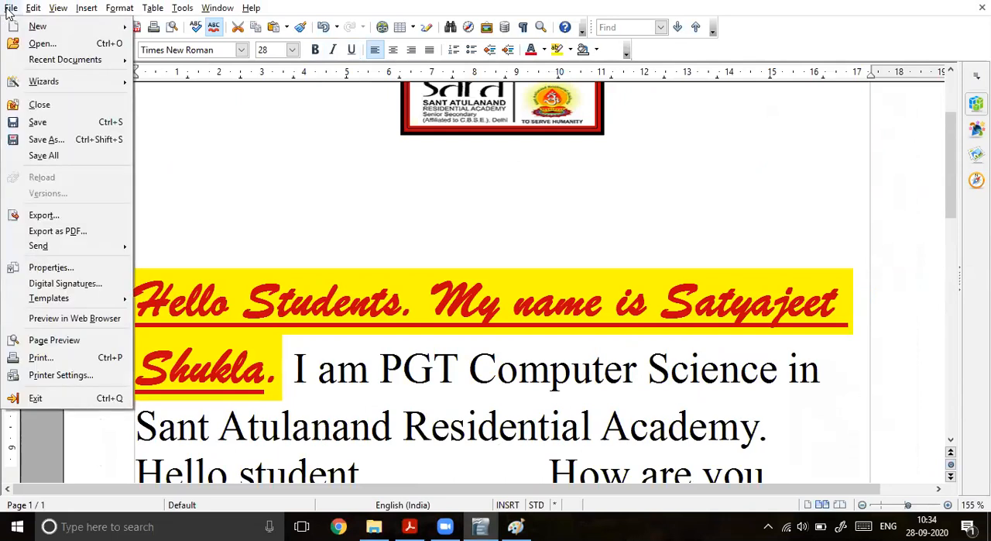
pyautogui.press('Right')
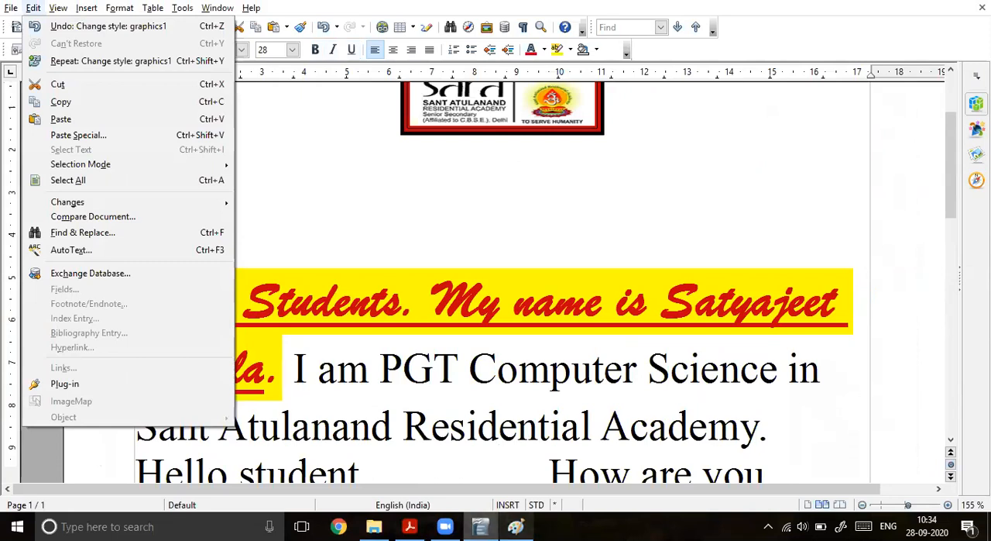
pyautogui.click(516, 528)
pyautogui.hotkey('ctrl', 'v')
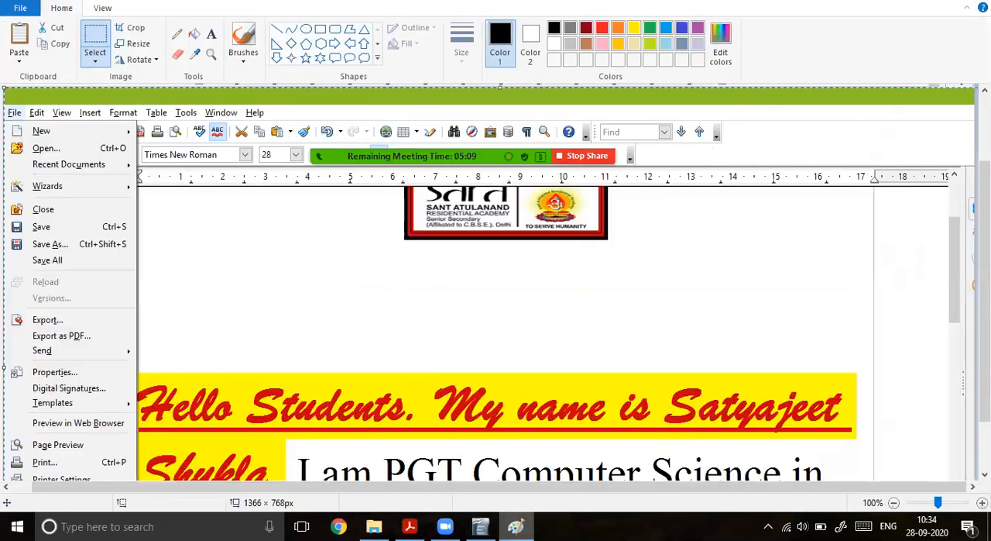
# Step: Start a screen sketch of the pasted screenshot and circle File, Save and Save As in red
pyautogui.click(841, 527)
pyautogui.click(748, 271)
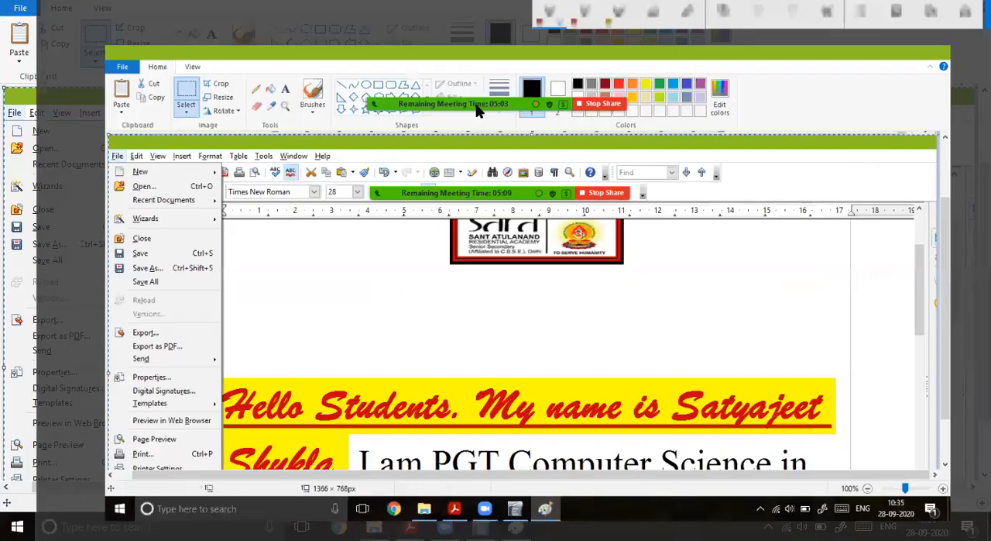
pyautogui.moveTo(99, 141)
pyautogui.mouseDown()
pyautogui.moveTo(81, 140)
pyautogui.moveTo(74, 154)
pyautogui.moveTo(95, 155)
pyautogui.moveTo(93, 137)
pyautogui.mouseUp()
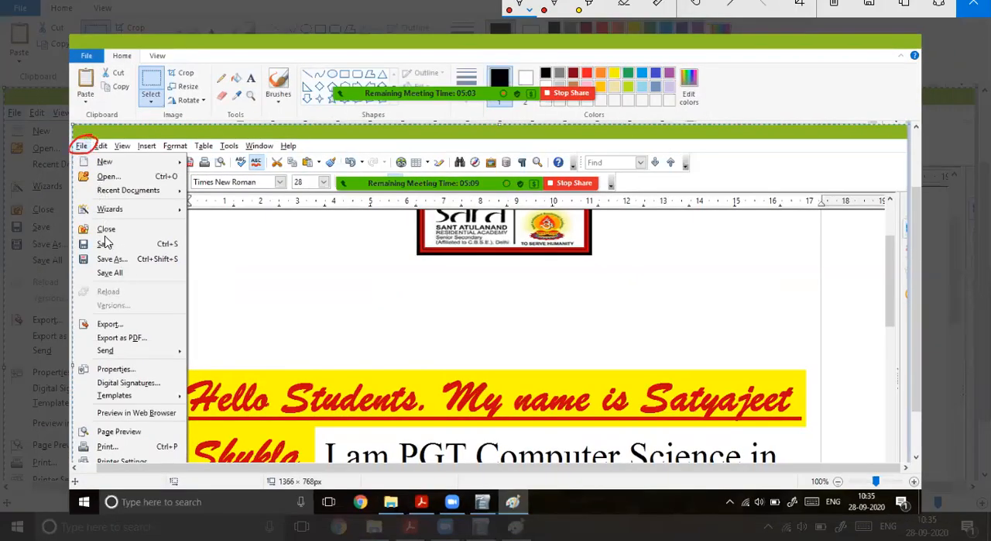
pyautogui.moveTo(94, 241)
pyautogui.mouseDown()
pyautogui.moveTo(77, 243)
pyautogui.moveTo(99, 258)
pyautogui.moveTo(189, 258)
pyautogui.moveTo(160, 233)
pyautogui.moveTo(97, 241)
pyautogui.moveTo(71, 262)
pyautogui.moveTo(134, 274)
pyautogui.moveTo(197, 264)
pyautogui.mouseUp()
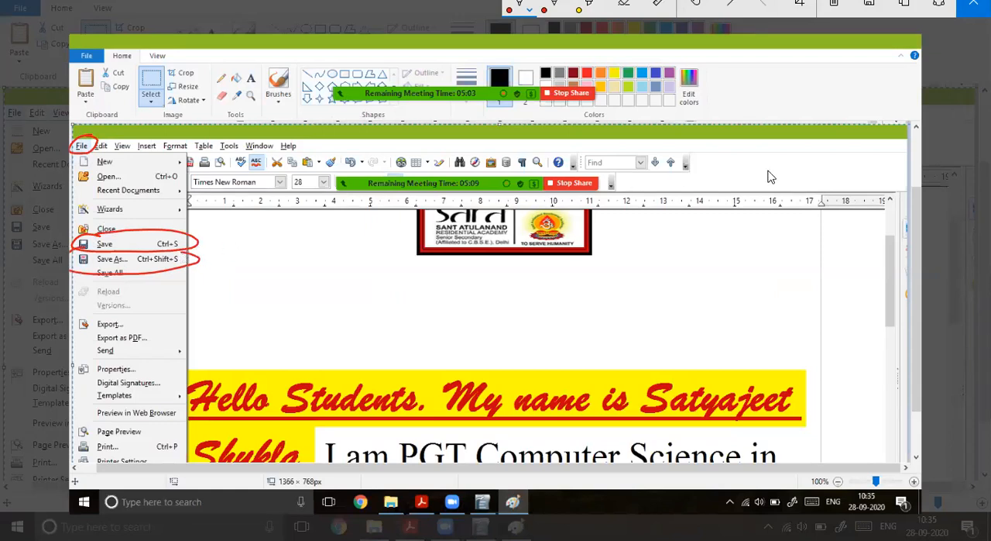
# Step: Draw an arrow from the circled Save command and handwrite "File name will not change" beside it
pyautogui.moveTo(200, 237); pyautogui.dragTo(219, 235)
pyautogui.moveTo(210, 230); pyautogui.dragTo(212, 244)
pyautogui.moveTo(228, 222); pyautogui.dragTo(227, 244)
pyautogui.moveTo(229, 222); pyautogui.dragTo(241, 222)
pyautogui.moveTo(229, 235); pyautogui.dragTo(271, 242)
pyautogui.moveTo(281, 232); pyautogui.dragTo(290, 243)
pyautogui.moveTo(300, 233)
pyautogui.mouseDown()
pyautogui.moveTo(302, 241)
pyautogui.moveTo(333, 242)
pyautogui.mouseUp()
pyautogui.moveTo(334, 237); pyautogui.dragTo(379, 245)
pyautogui.moveTo(276, 246); pyautogui.dragTo(288, 260)
pyautogui.moveTo(298, 249)
pyautogui.mouseDown()
pyautogui.moveTo(305, 263)
pyautogui.moveTo(322, 254)
pyautogui.mouseUp()
pyautogui.moveTo(346, 248)
pyautogui.mouseDown()
pyautogui.moveTo(343, 264)
pyautogui.moveTo(405, 271)
pyautogui.mouseUp()
# Step: Handwrite "File Type will not change" below the first note, with an arrow to the bracketed examples ".docx" and ".pdf"
pyautogui.moveTo(271, 269); pyautogui.dragTo(257, 297)
pyautogui.moveTo(260, 289)
pyautogui.mouseDown()
pyautogui.moveTo(275, 288)
pyautogui.moveTo(271, 297)
pyautogui.mouseUp()
pyautogui.moveTo(284, 273)
pyautogui.mouseDown()
pyautogui.moveTo(282, 299)
pyautogui.moveTo(305, 288)
pyautogui.mouseUp()
pyautogui.moveTo(317, 282)
pyautogui.mouseDown()
pyautogui.moveTo(319, 302)
pyautogui.moveTo(330, 281)
pyautogui.mouseUp()
pyautogui.moveTo(324, 297)
pyautogui.mouseDown()
pyautogui.moveTo(336, 296)
pyautogui.moveTo(318, 319)
pyautogui.mouseUp()
pyautogui.moveTo(335, 293)
pyautogui.mouseDown()
pyautogui.moveTo(337, 322)
pyautogui.moveTo(427, 339)
pyautogui.moveTo(427, 357)
pyautogui.mouseUp()
pyautogui.moveTo(443, 350)
pyautogui.mouseDown()
pyautogui.moveTo(432, 360)
pyautogui.moveTo(446, 364)
pyautogui.mouseUp()
pyautogui.moveTo(459, 344); pyautogui.dragTo(454, 368)
pyautogui.moveTo(475, 323); pyautogui.dragTo(474, 383)
pyautogui.moveTo(380, 293); pyautogui.dragTo(407, 299)
pyautogui.moveTo(411, 296)
pyautogui.mouseDown()
pyautogui.moveTo(412, 309)
pyautogui.moveTo(411, 289)
pyautogui.mouseUp()
pyautogui.moveTo(426, 283)
pyautogui.mouseDown()
pyautogui.moveTo(427, 307)
pyautogui.moveTo(474, 305)
pyautogui.mouseUp()
pyautogui.moveTo(481, 294); pyautogui.dragTo(488, 310)
pyautogui.moveTo(482, 292); pyautogui.dragTo(541, 308)
pyautogui.moveTo(550, 293)
pyautogui.mouseDown()
pyautogui.moveTo(559, 307)
pyautogui.moveTo(578, 305)
pyautogui.moveTo(573, 319)
pyautogui.mouseUp()
pyautogui.moveTo(579, 307); pyautogui.dragTo(586, 302)
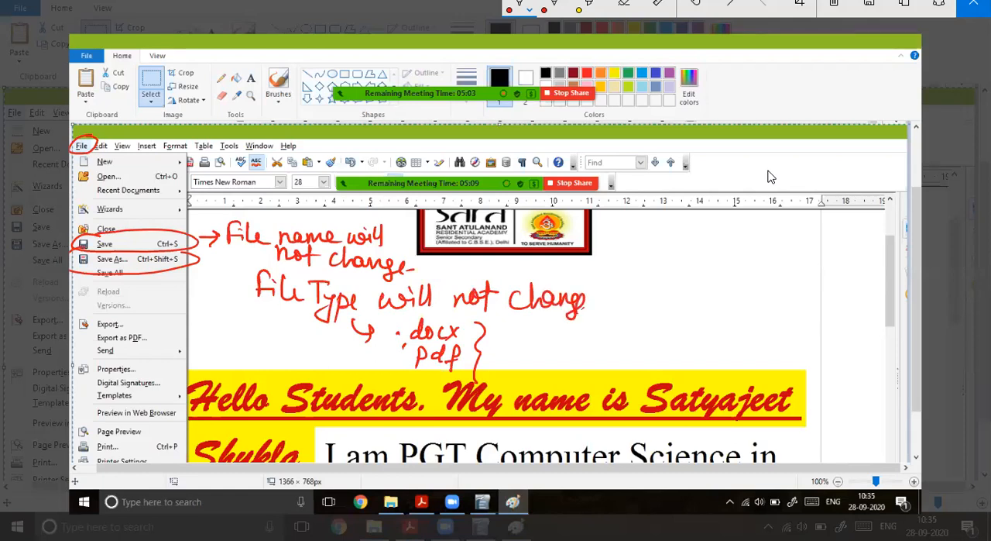
# Step: Draw an arrow from Save As to the notes and put tick marks at "name" and "File Type"
pyautogui.moveTo(185, 291); pyautogui.dragTo(251, 254)
pyautogui.moveTo(252, 255); pyautogui.dragTo(249, 273)
pyautogui.moveTo(268, 224); pyautogui.dragTo(314, 219)
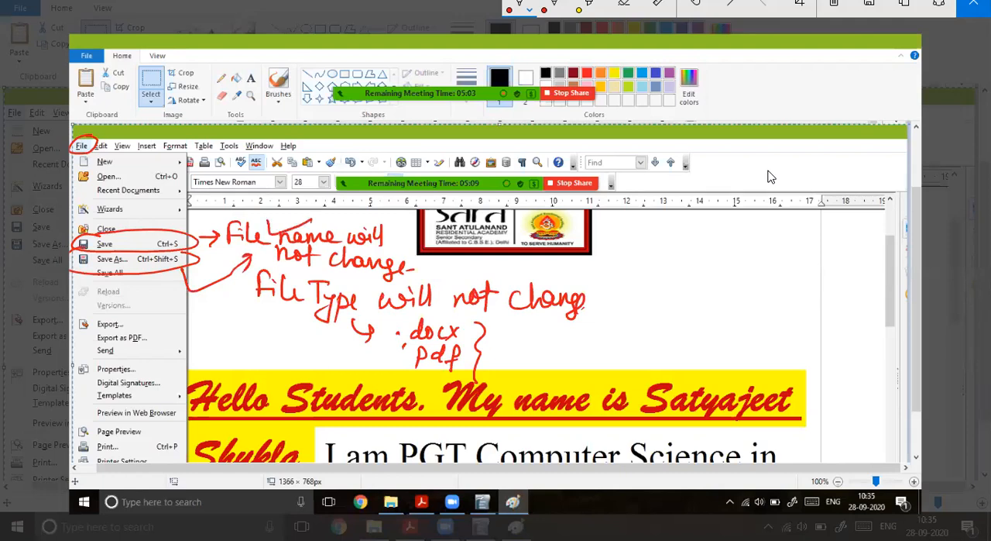
pyautogui.moveTo(285, 321); pyautogui.dragTo(338, 309)
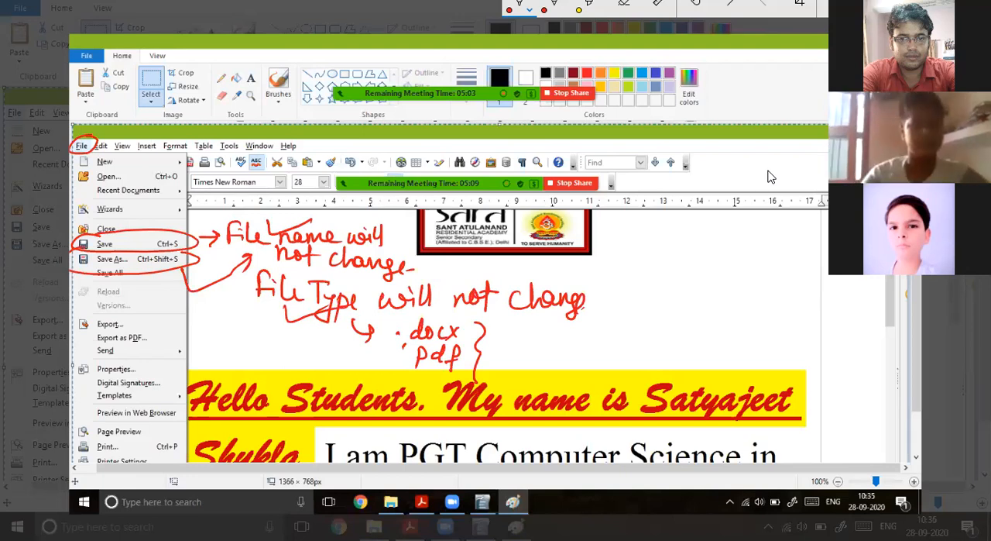
# Step: Draw another arrow from Save As, handwrite a further note across the lower part of the sketch, and return to the Writer document
pyautogui.moveTo(164, 270)
pyautogui.mouseDown()
pyautogui.moveTo(209, 329)
pyautogui.moveTo(199, 347)
pyautogui.mouseUp()
pyautogui.moveTo(226, 334)
pyautogui.mouseDown()
pyautogui.moveTo(220, 347)
pyautogui.moveTo(271, 346)
pyautogui.moveTo(276, 369)
pyautogui.moveTo(305, 347)
pyautogui.moveTo(324, 350)
pyautogui.moveTo(308, 338)
pyautogui.mouseUp()
pyautogui.moveTo(341, 331)
pyautogui.mouseDown()
pyautogui.moveTo(344, 358)
pyautogui.moveTo(530, 373)
pyautogui.mouseUp()
pyautogui.moveTo(558, 344); pyautogui.dragTo(587, 360)
pyautogui.moveTo(588, 325); pyautogui.dragTo(624, 350)
pyautogui.moveTo(620, 346)
pyautogui.mouseDown()
pyautogui.moveTo(635, 340)
pyautogui.moveTo(635, 355)
pyautogui.mouseUp()
pyautogui.moveTo(677, 310); pyautogui.dragTo(667, 362)
pyautogui.moveTo(663, 339); pyautogui.dragTo(733, 341)
pyautogui.moveTo(731, 328); pyautogui.dragTo(767, 340)
pyautogui.moveTo(773, 314)
pyautogui.mouseDown()
pyautogui.moveTo(776, 341)
pyautogui.moveTo(800, 338)
pyautogui.mouseUp()
pyautogui.moveTo(801, 333)
pyautogui.mouseDown()
pyautogui.moveTo(821, 340)
pyautogui.moveTo(821, 322)
pyautogui.mouseUp()
pyautogui.moveTo(747, 342)
pyautogui.mouseDown()
pyautogui.moveTo(737, 356)
pyautogui.moveTo(813, 367)
pyautogui.mouseUp()
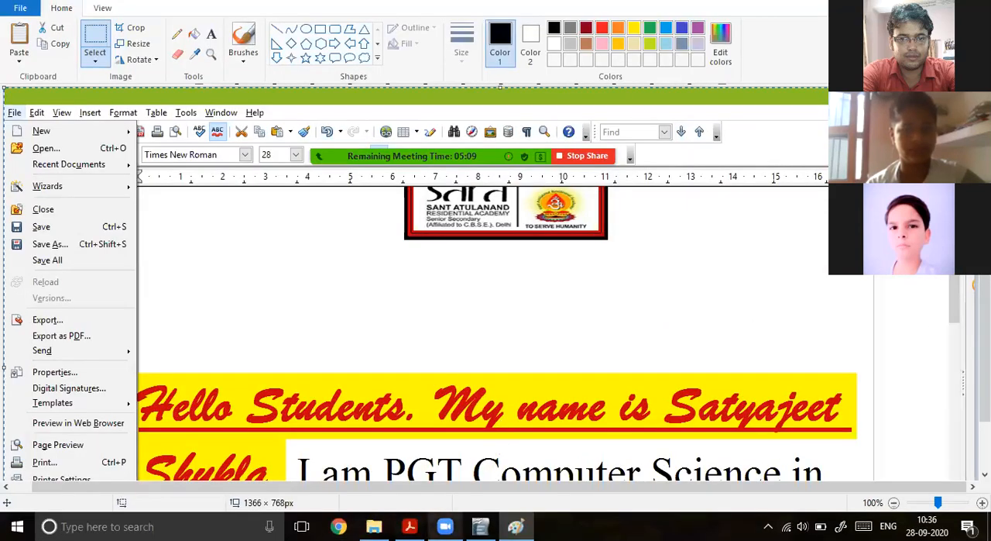
pyautogui.click(446, 527)
pyautogui.click(481, 527)
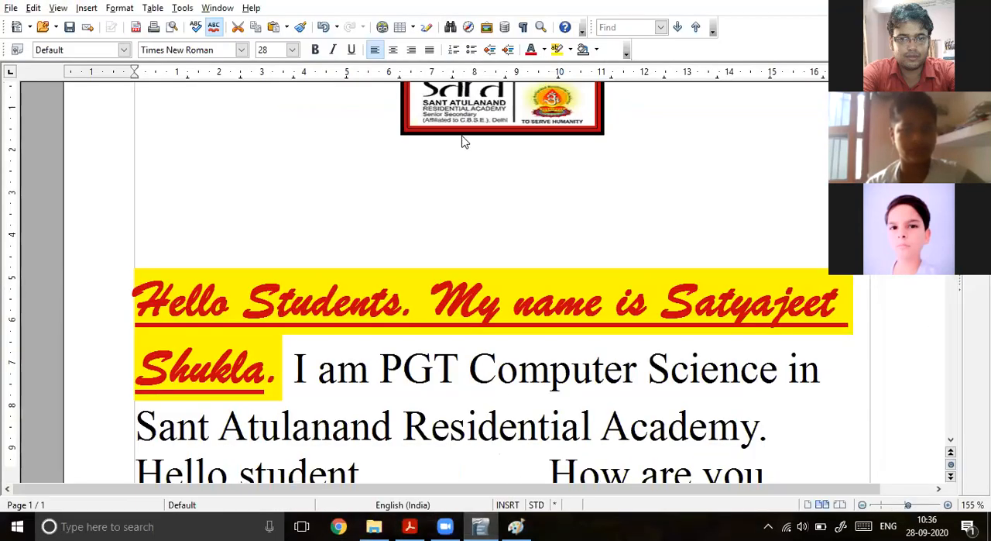